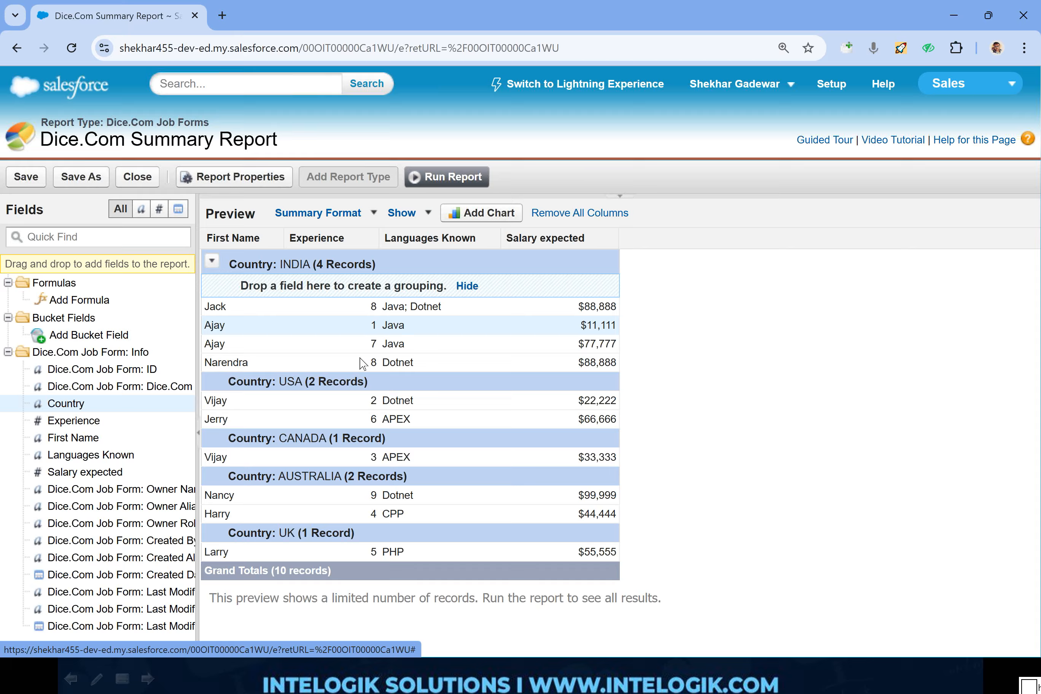
- Add Languages Known as a second-level grouping beneath Country in the summary report
{"action": "left_click_drag", "start_coordinate": [106, 456], "coordinate": [404, 286]}
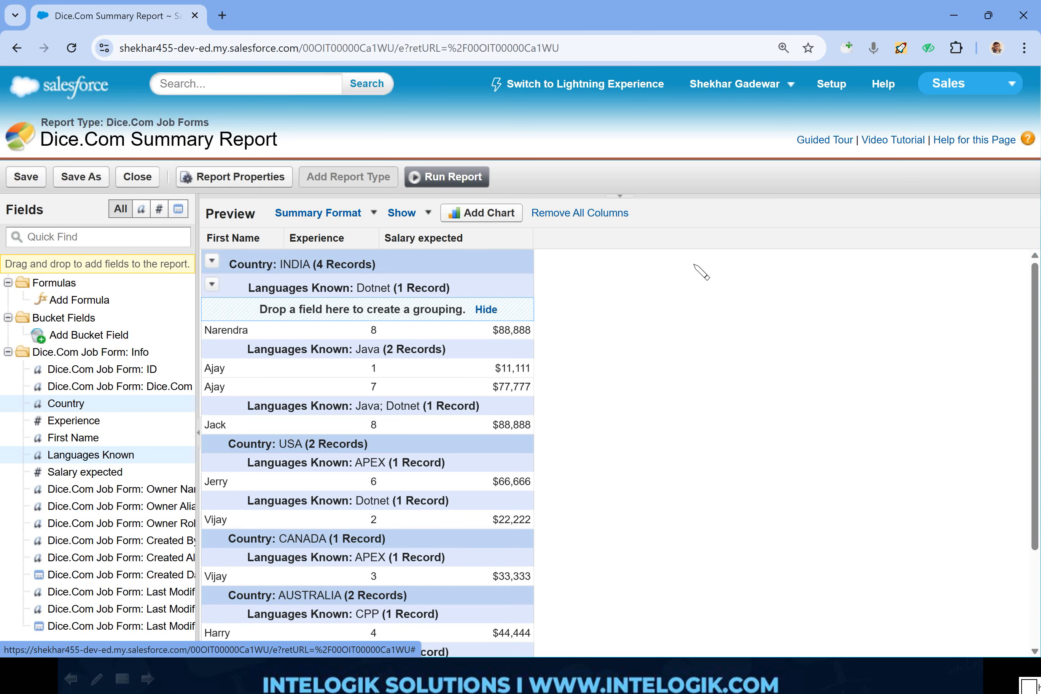
{"action": "left_click_drag", "start_coordinate": [395, 232], "coordinate": [298, 262]}
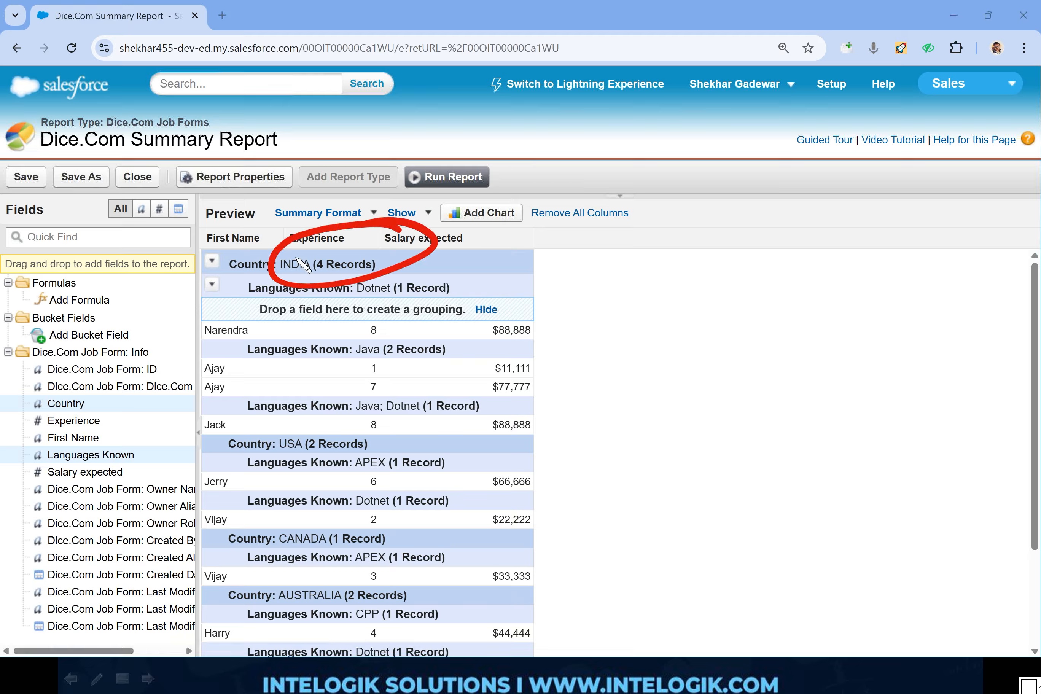
{"action": "mouse_move", "coordinate": [442, 260]}
{"action": "left_mouse_down"}
{"action": "mouse_move", "coordinate": [477, 296]}
{"action": "mouse_move", "coordinate": [404, 253]}
{"action": "left_mouse_up"}
{"action": "left_click_drag", "start_coordinate": [465, 332], "coordinate": [480, 347]}
{"action": "key", "text": "Escape"}
- Add Experience as a third-level grouping beneath Languages Known
{"action": "left_click_drag", "start_coordinate": [74, 421], "coordinate": [362, 310]}
{"action": "left_click_drag", "start_coordinate": [537, 234], "coordinate": [441, 219]}
{"action": "mouse_move", "coordinate": [733, 240]}
{"action": "left_mouse_down"}
{"action": "mouse_move", "coordinate": [750, 239]}
{"action": "mouse_move", "coordinate": [743, 266]}
{"action": "left_mouse_up"}
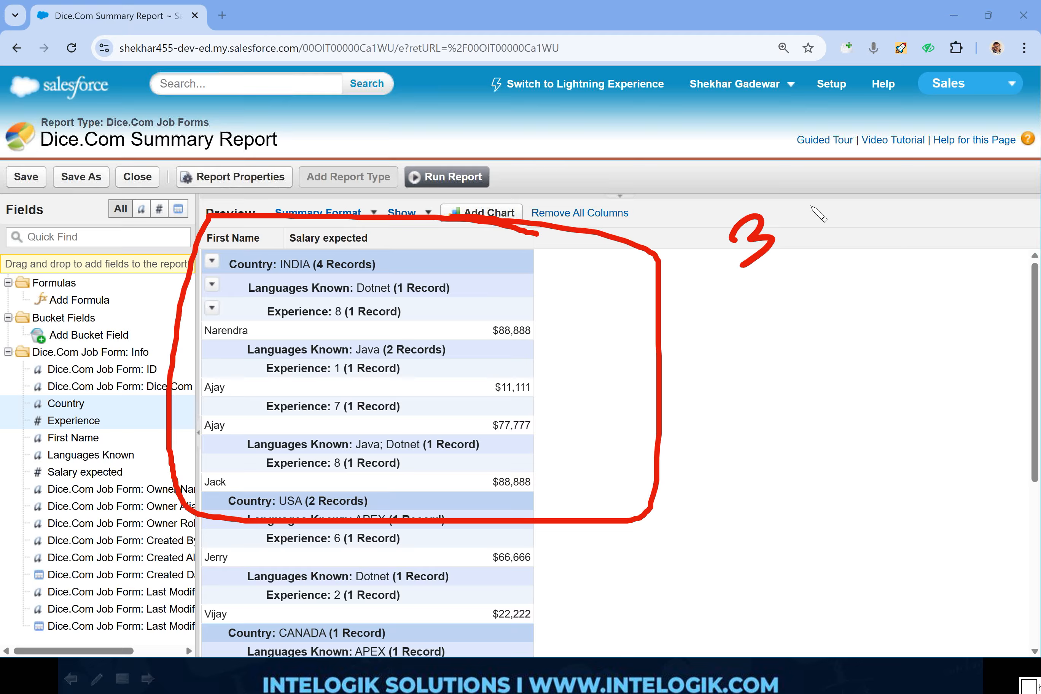
{"action": "key", "text": "Escape"}
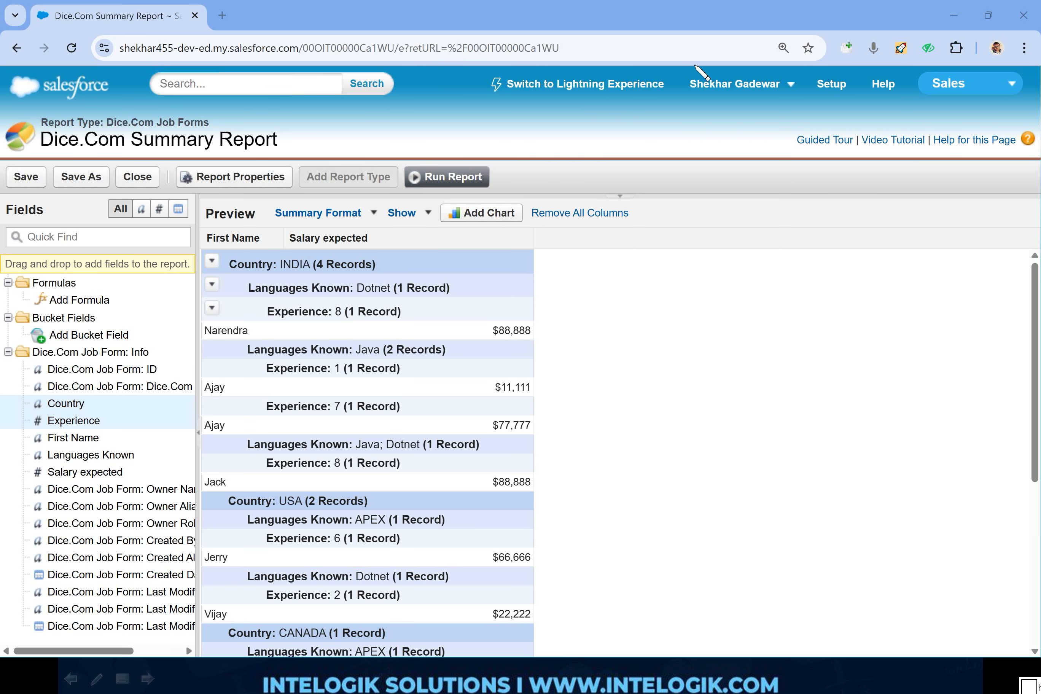
{"action": "mouse_move", "coordinate": [343, 106]}
{"action": "left_mouse_down"}
{"action": "mouse_move", "coordinate": [71, 116]}
{"action": "mouse_move", "coordinate": [323, 182]}
{"action": "mouse_move", "coordinate": [348, 118]}
{"action": "mouse_move", "coordinate": [338, 104]}
{"action": "left_mouse_up"}
{"action": "key", "text": "Escape"}
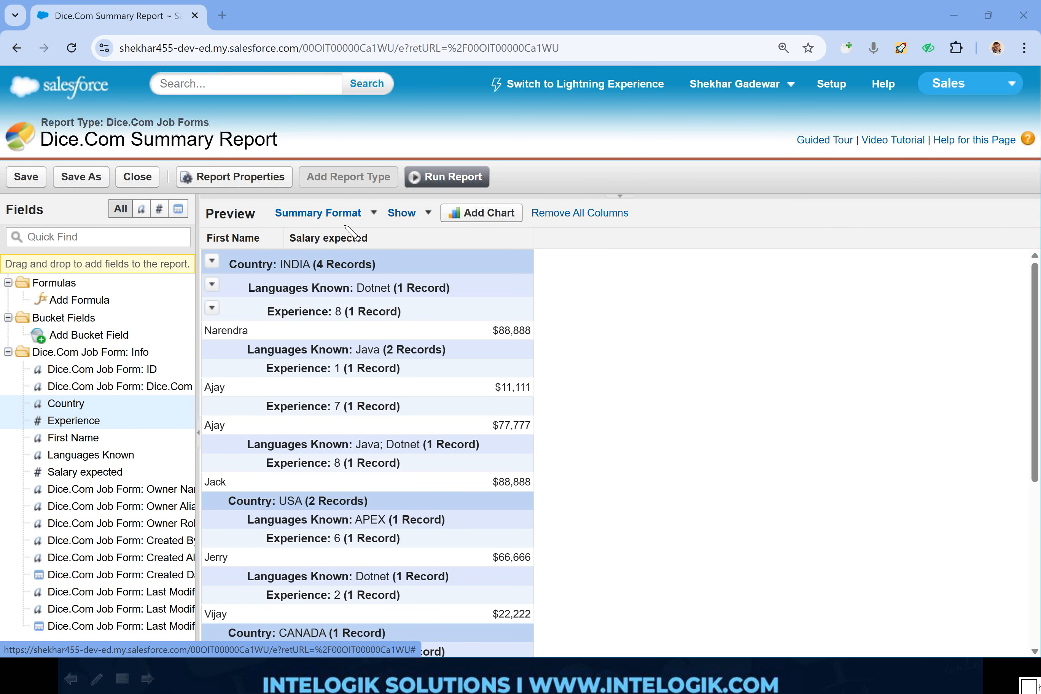
- Remove the Experience and Languages Known groupings from the summary report and save it
{"action": "left_click", "coordinate": [215, 307]}
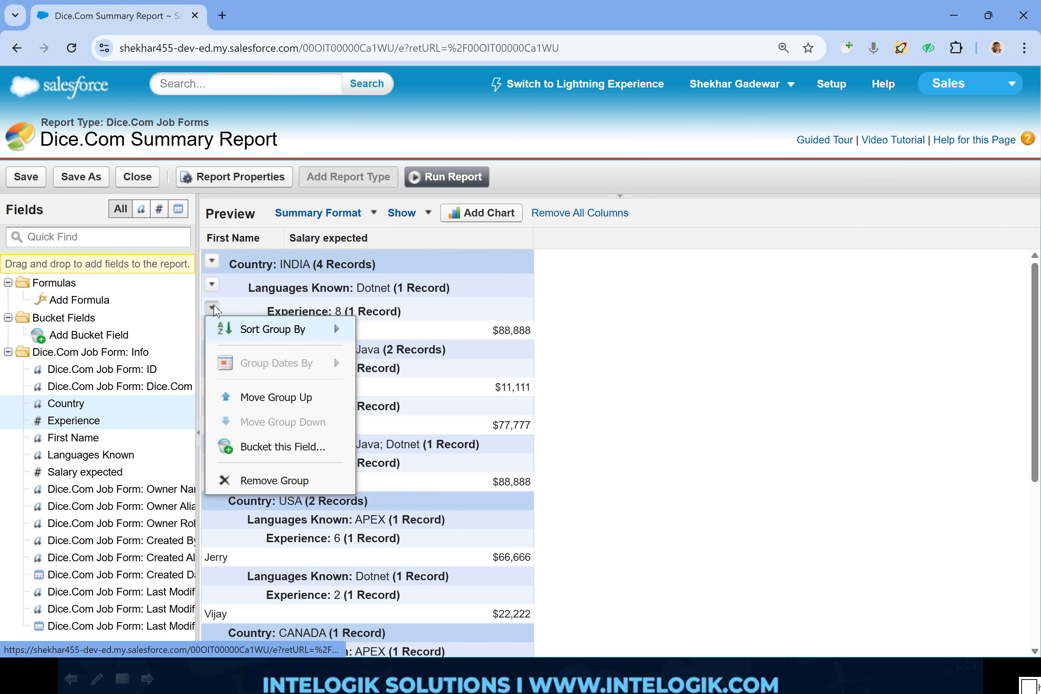
{"action": "left_click", "coordinate": [255, 479]}
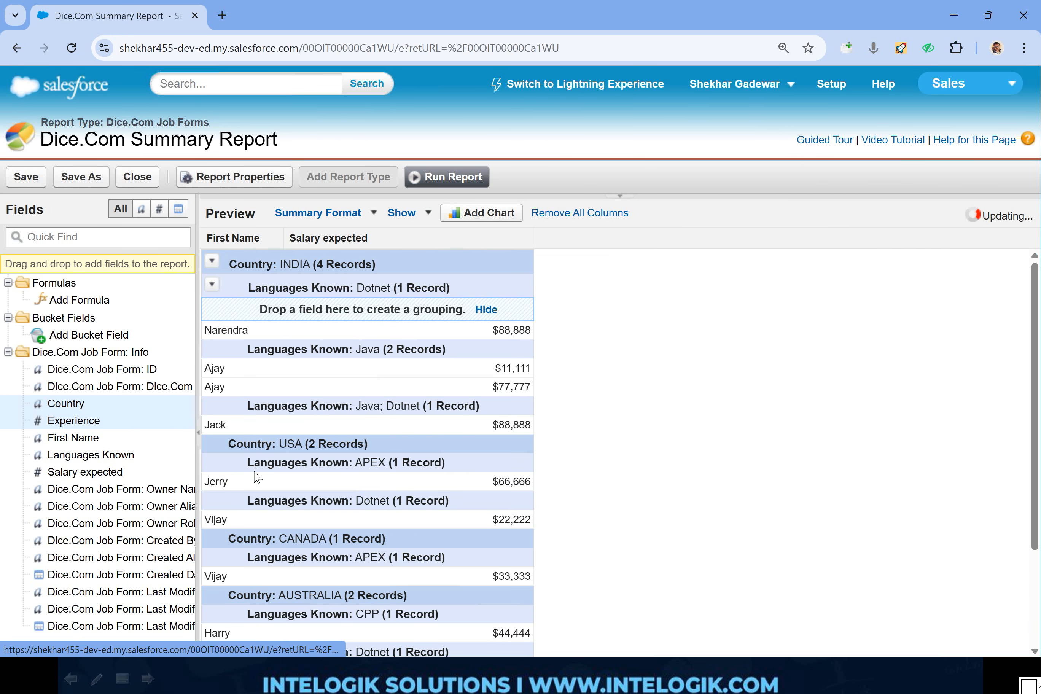
{"action": "left_click", "coordinate": [212, 285]}
{"action": "left_click", "coordinate": [228, 432]}
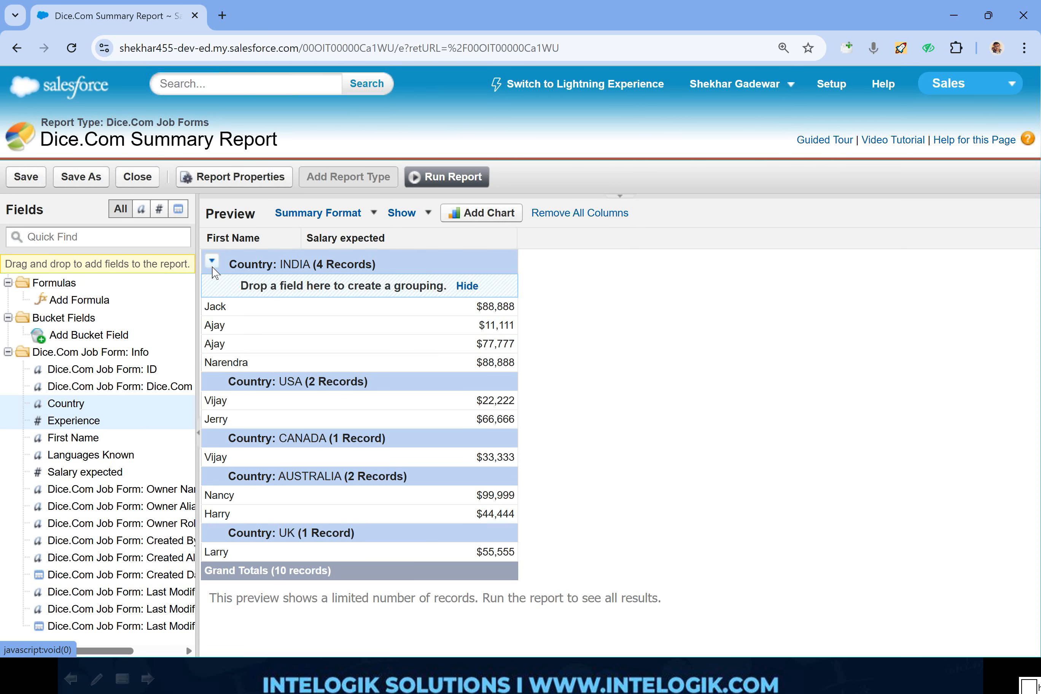
{"action": "left_click", "coordinate": [25, 180]}
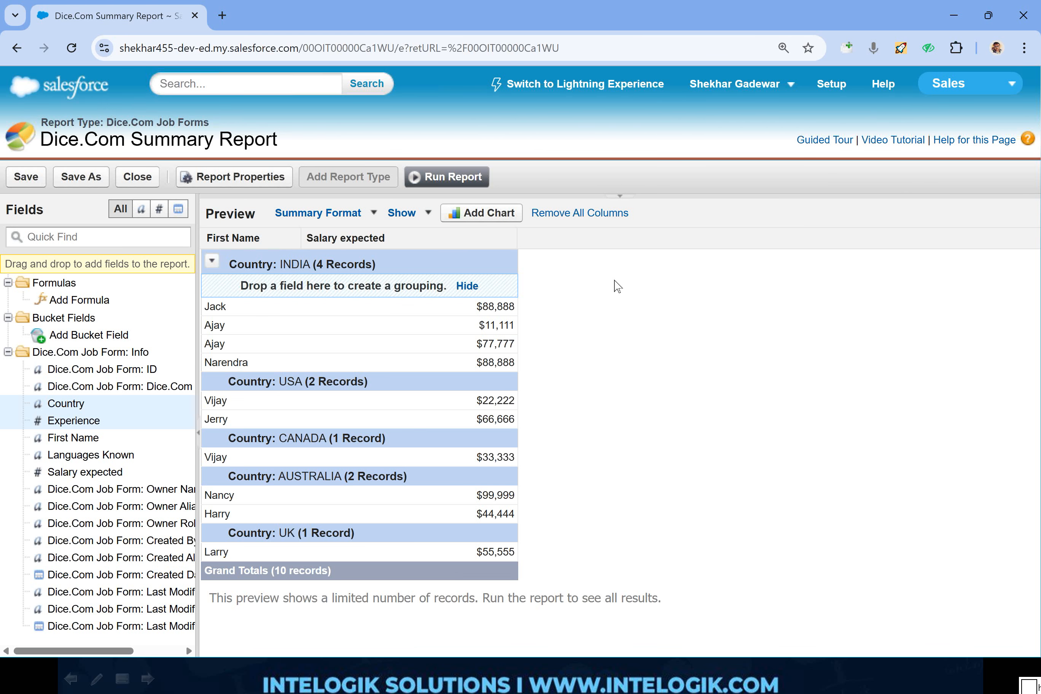
{"action": "left_click_drag", "start_coordinate": [617, 278], "coordinate": [585, 346]}
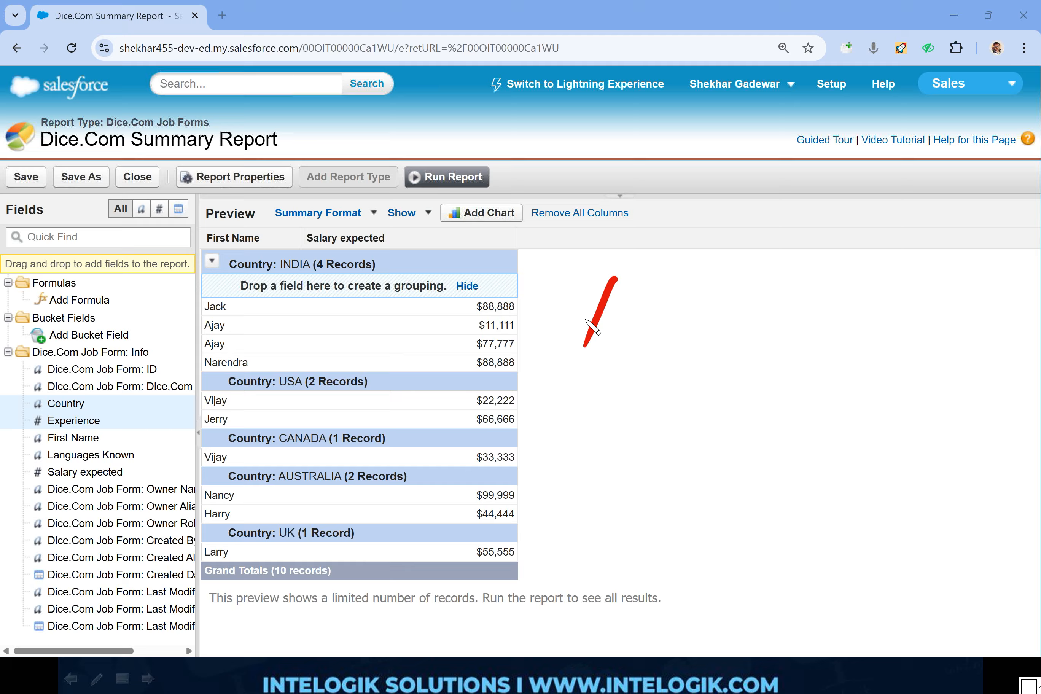
{"action": "left_click_drag", "start_coordinate": [581, 294], "coordinate": [632, 338]}
{"action": "left_click_drag", "start_coordinate": [543, 248], "coordinate": [409, 225]}
{"action": "mouse_move", "coordinate": [306, 238]}
{"action": "left_mouse_down"}
{"action": "mouse_move", "coordinate": [565, 264]}
{"action": "mouse_move", "coordinate": [497, 225]}
{"action": "left_mouse_up"}
{"action": "left_click_drag", "start_coordinate": [147, 467], "coordinate": [203, 298]}
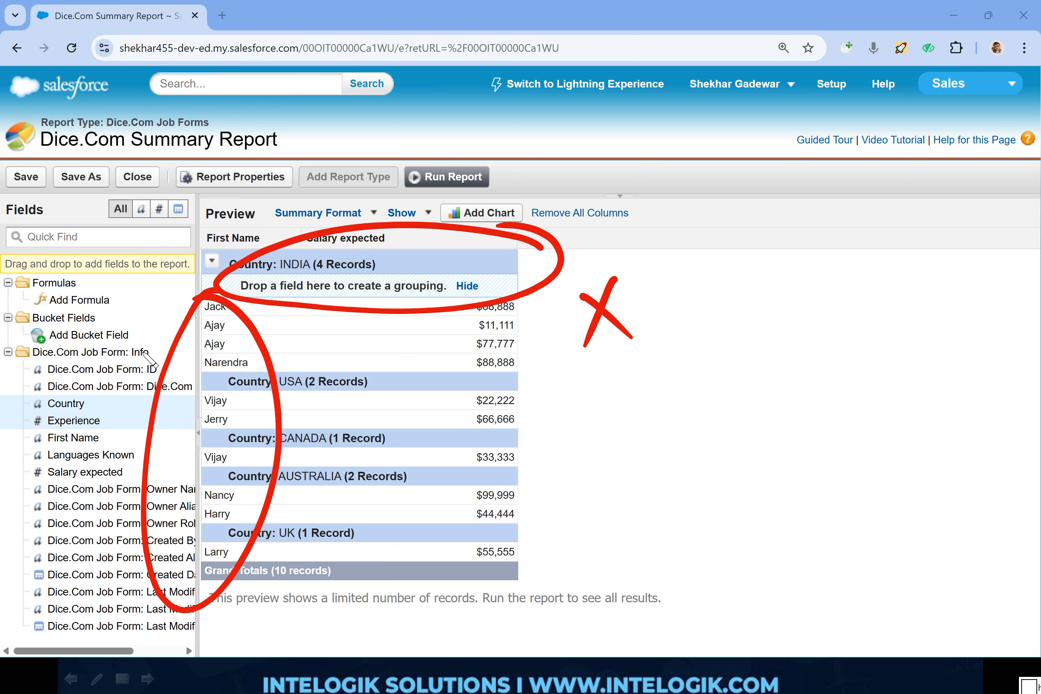
{"action": "key", "text": "e"}
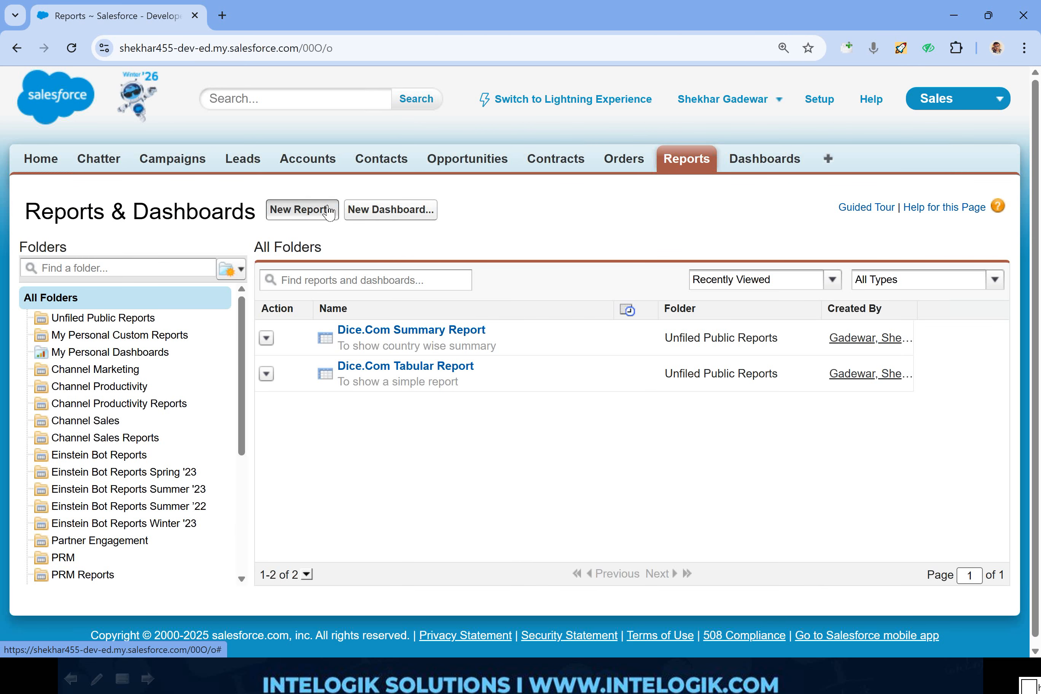
- Create a new report of the Dice.Com Job Forms type, finding it with the search term "dice"
{"action": "left_click", "coordinate": [329, 210]}
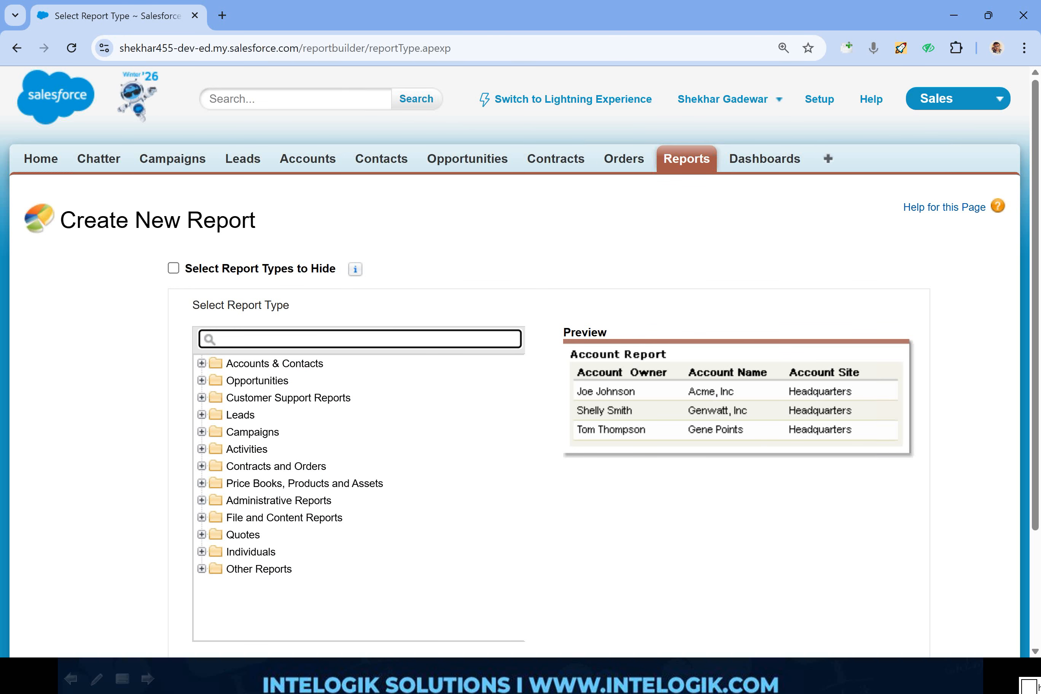
{"action": "type", "text": "dice"}
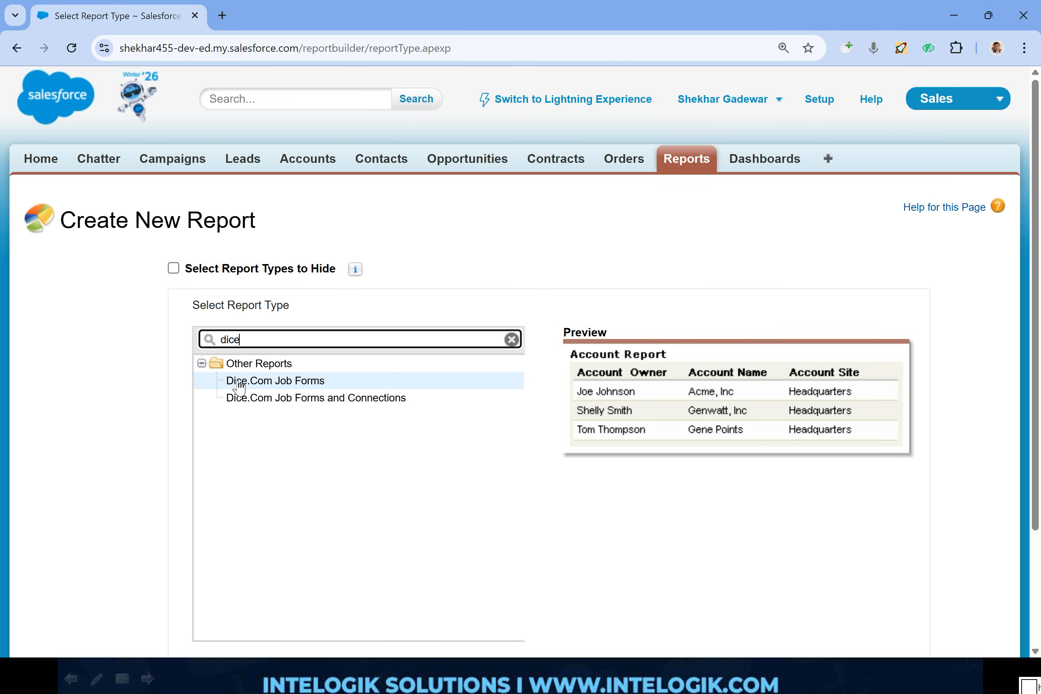
{"action": "left_click", "coordinate": [255, 383]}
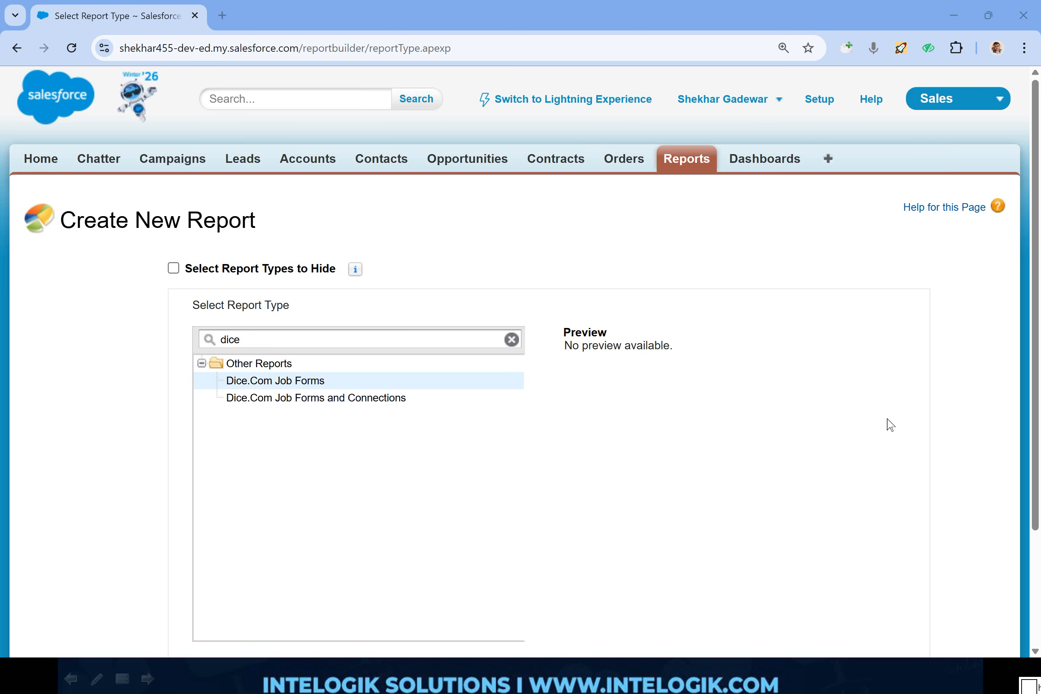
{"action": "scroll", "coordinate": [891, 425], "scroll_direction": "down", "scroll_amount": 3}
{"action": "left_click", "coordinate": [911, 548]}
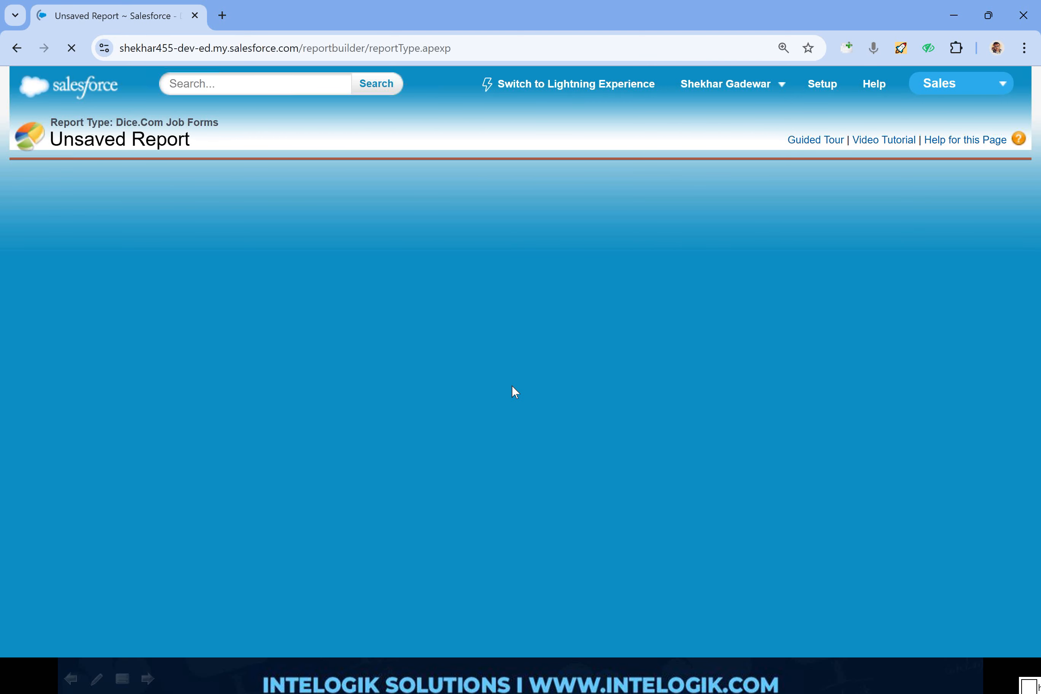
- Start saving the new report and name it Dice.Com Matrix Report, with the unique name Dice_Com_Matrix_Report
{"action": "left_click", "coordinate": [26, 177]}
{"action": "left_click", "coordinate": [515, 280]}
{"action": "type", "text": "Dice.Com "}
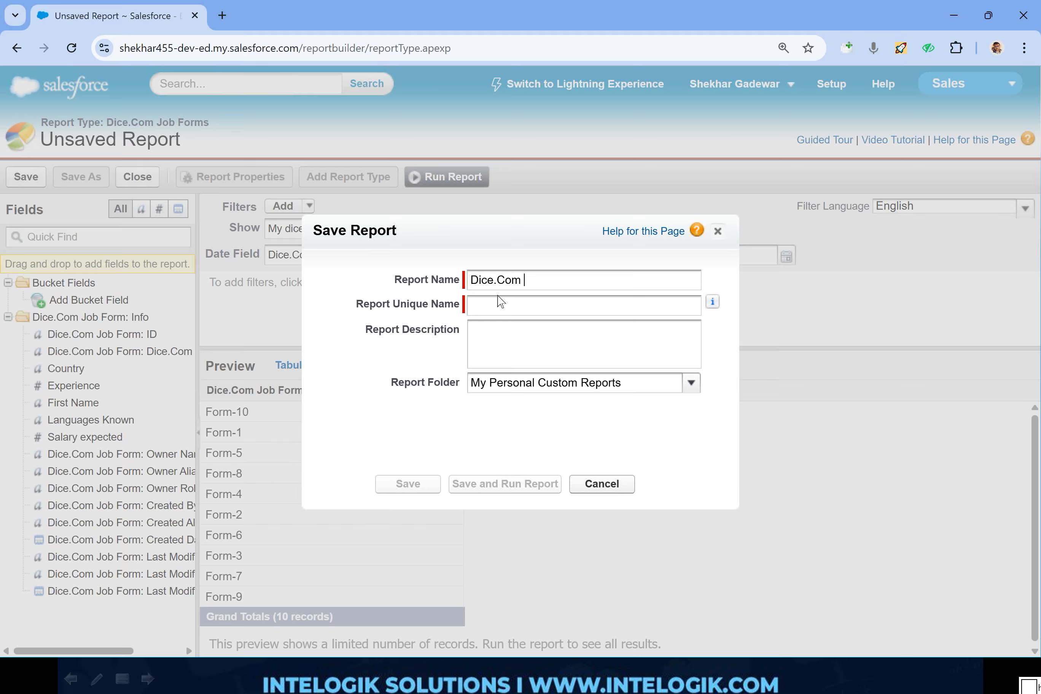
{"action": "type", "text": "S"}
{"action": "key", "text": "BackSpace"}
{"action": "type", "text": "Matrix Report"}
{"action": "left_click", "coordinate": [528, 302]}
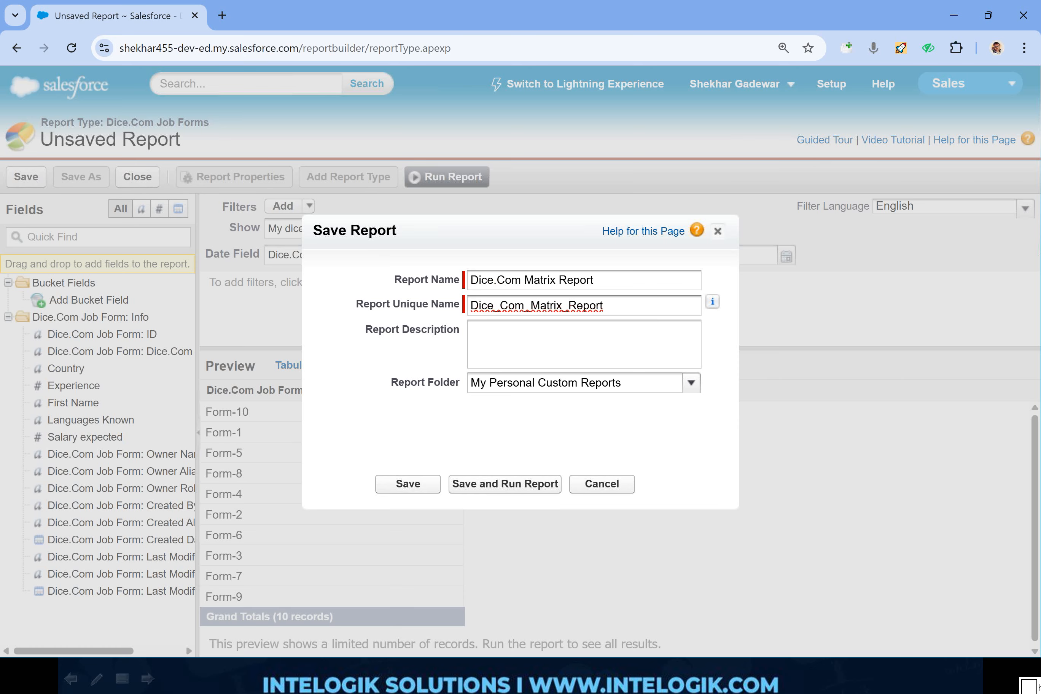
- Save the report with the description "Anything" in the Unfiled Public Reports folder
{"action": "key", "text": "Tab"}
{"action": "type", "text": "Anything"}
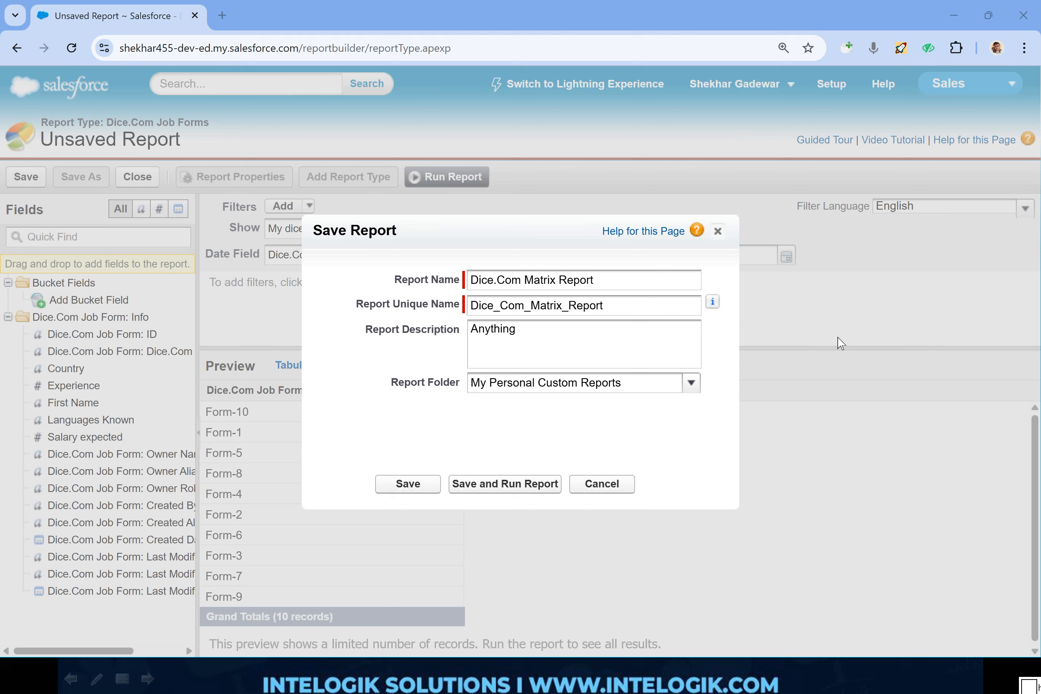
{"action": "key", "text": "Down"}
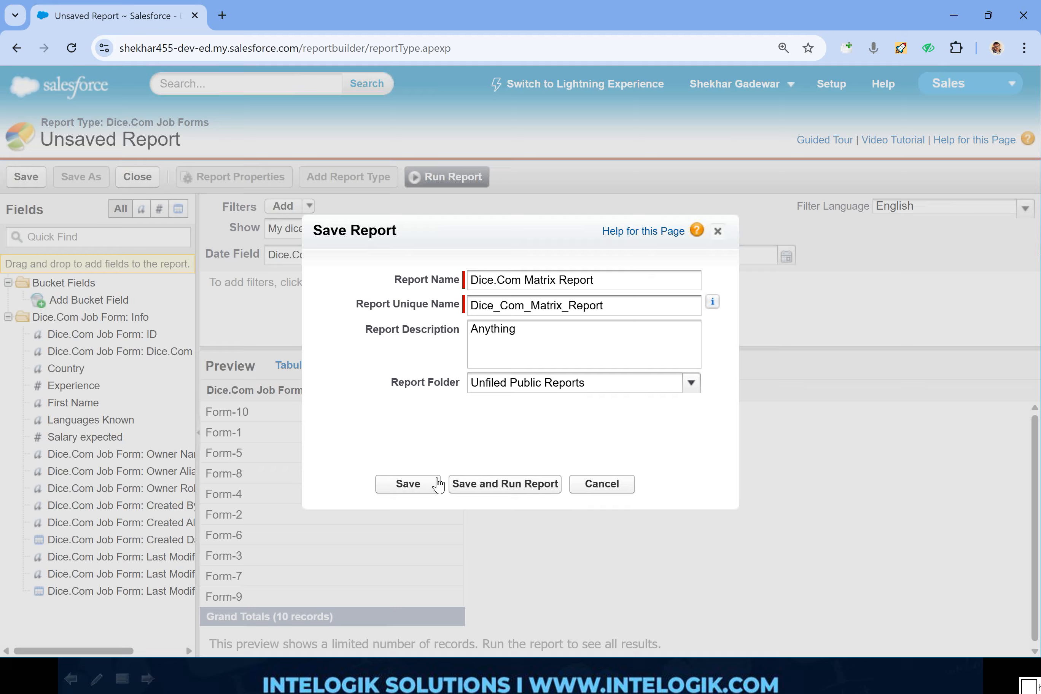
{"action": "left_click", "coordinate": [436, 484]}
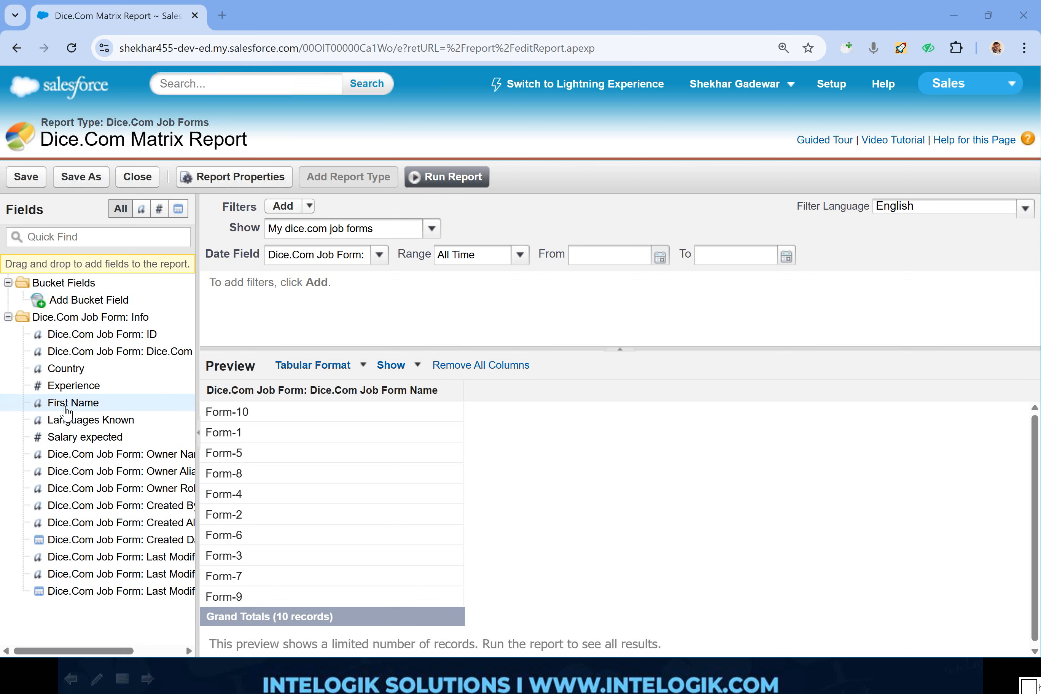
- Add the First Name, Experience, Country, Languages Known and Salary expected columns to the report
{"action": "left_click_drag", "start_coordinate": [65, 408], "coordinate": [479, 492]}
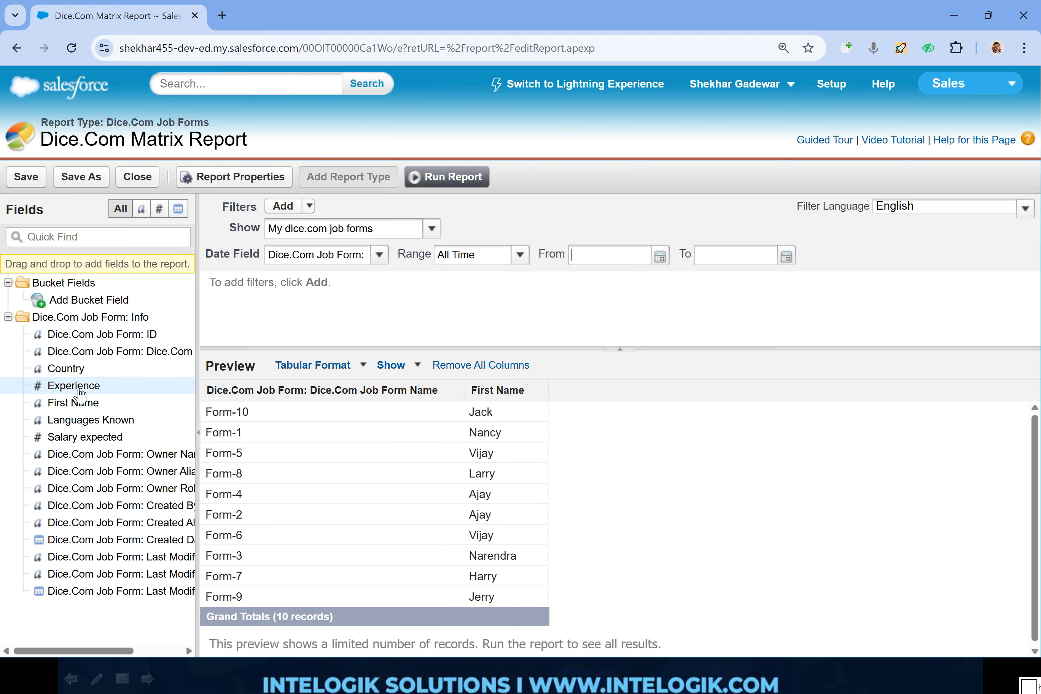
{"action": "left_click_drag", "start_coordinate": [76, 386], "coordinate": [241, 435]}
{"action": "double_click", "coordinate": [85, 370]}
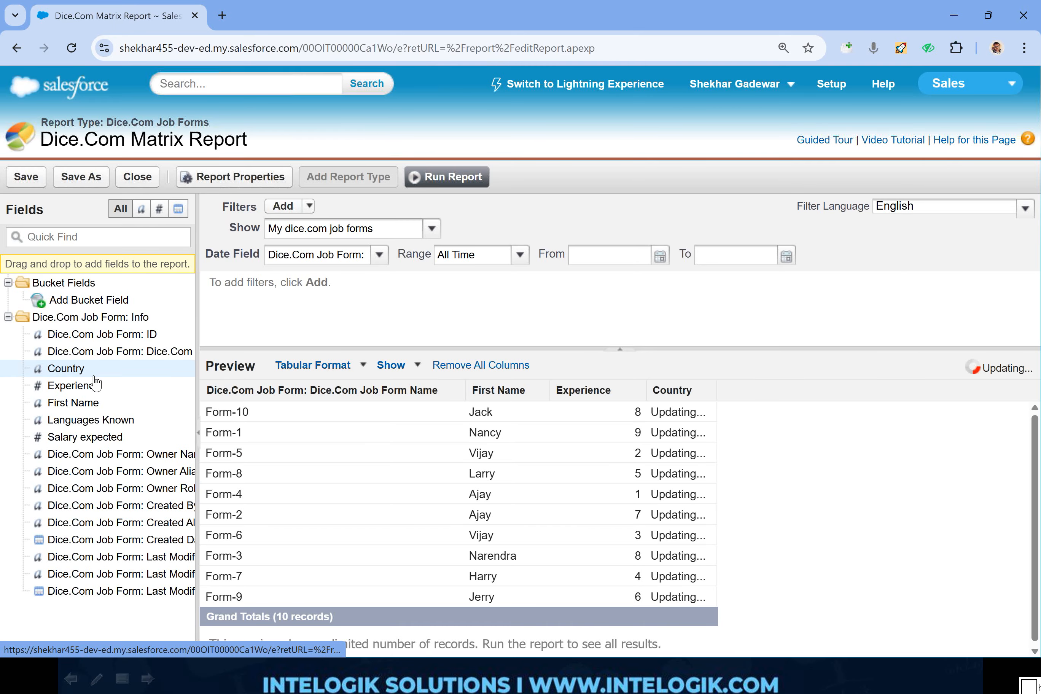
{"action": "double_click", "coordinate": [96, 421]}
{"action": "double_click", "coordinate": [102, 438]}
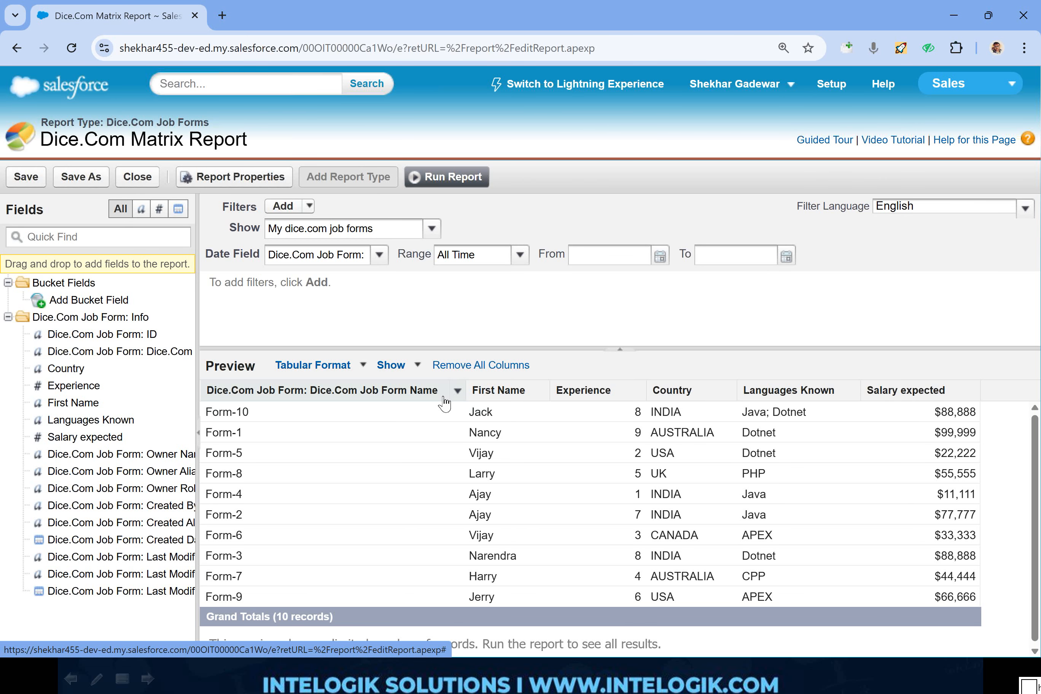
- Remove the Dice.Com Job Form Name column from the report and save it
{"action": "left_click", "coordinate": [458, 391]}
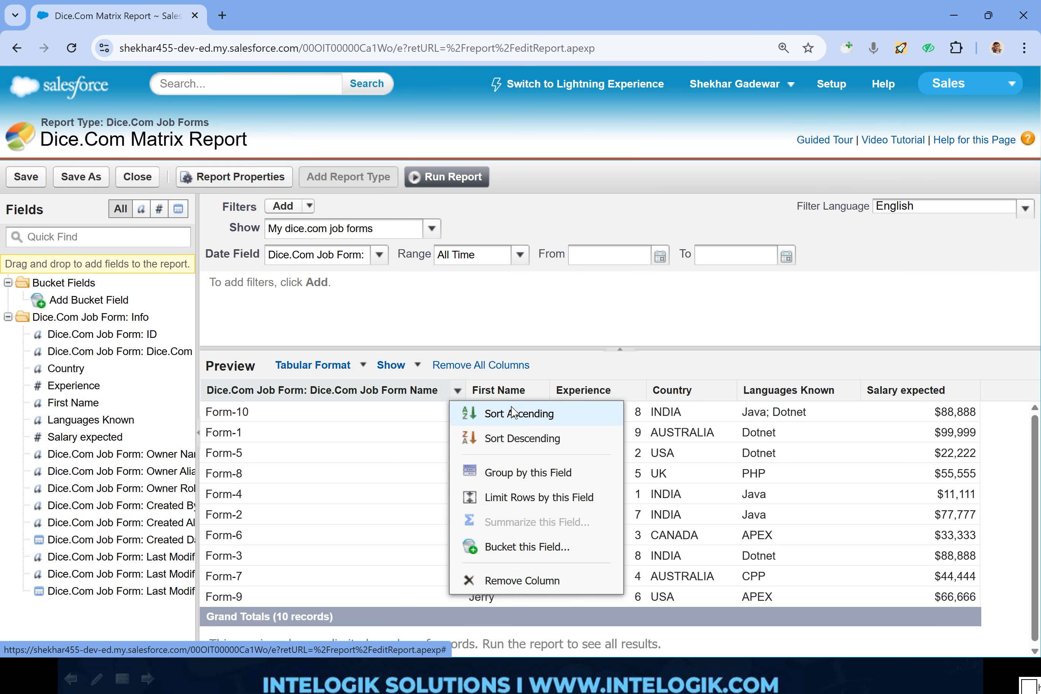
{"action": "left_click", "coordinate": [508, 580]}
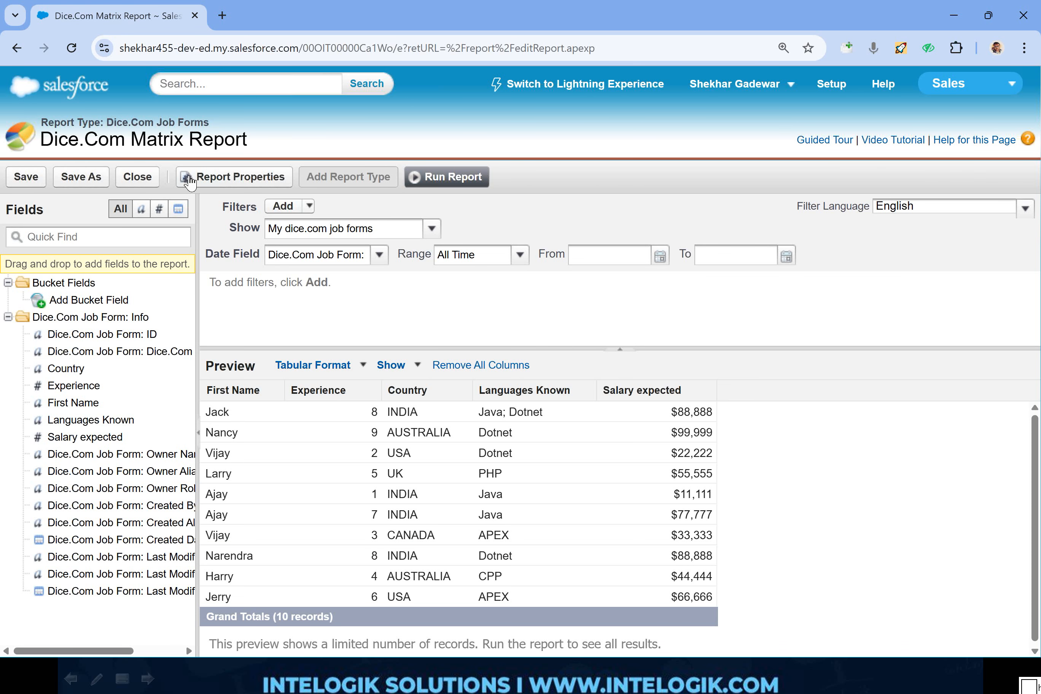
{"action": "left_click", "coordinate": [38, 184]}
- Change the report format from Tabular to Matrix
{"action": "left_click", "coordinate": [341, 365]}
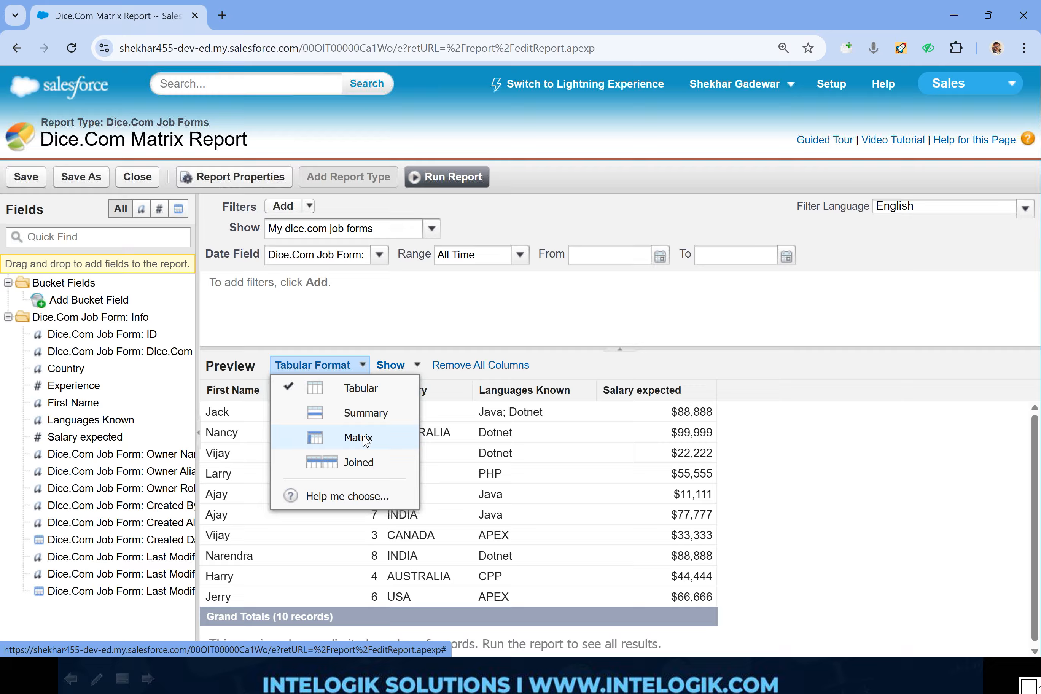
{"action": "left_click", "coordinate": [358, 438]}
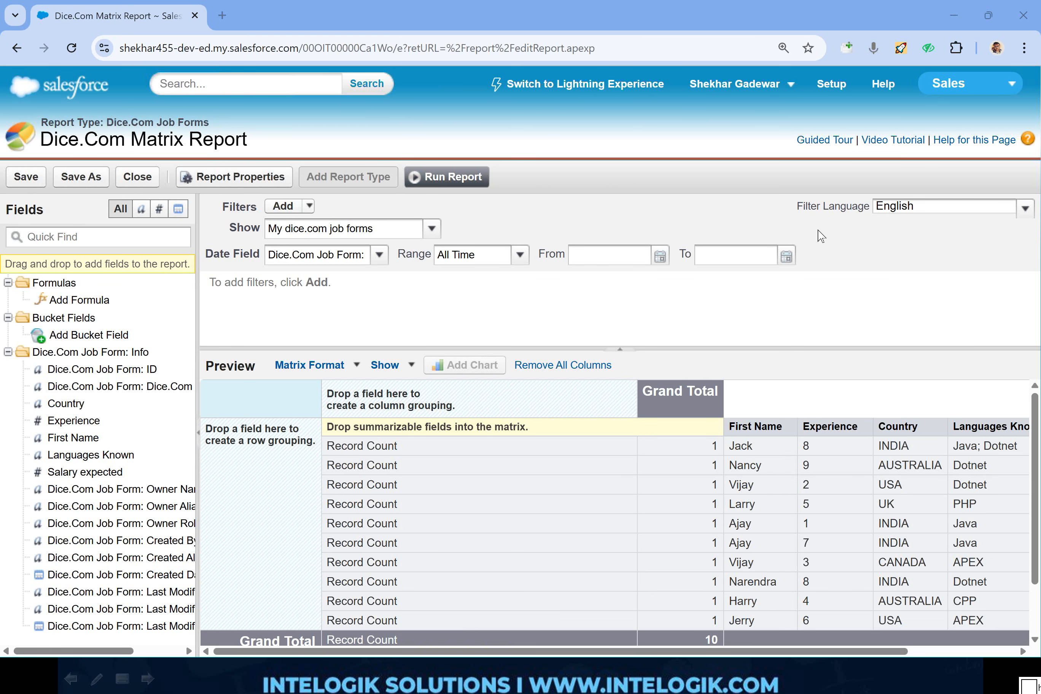
{"action": "scroll", "coordinate": [1036, 441], "scroll_direction": "down", "scroll_amount": 2}
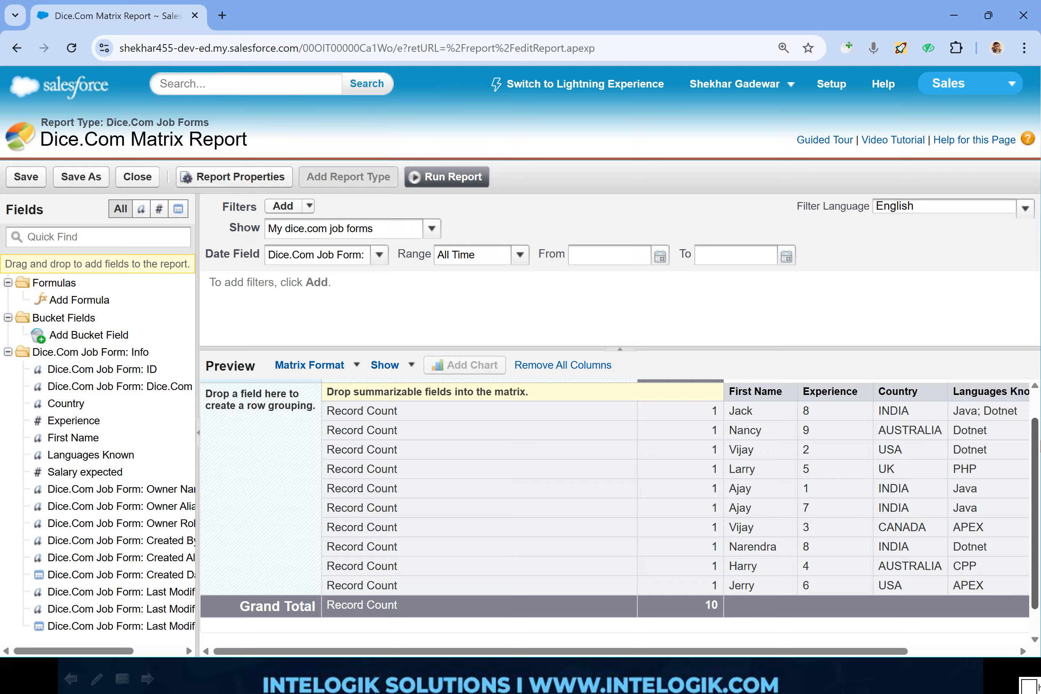
{"action": "scroll", "coordinate": [1040, 426], "scroll_direction": "up", "scroll_amount": 2}
{"action": "left_click_drag", "start_coordinate": [320, 380], "coordinate": [320, 381]}
{"action": "mouse_move", "coordinate": [319, 381]}
{"action": "left_mouse_down"}
{"action": "mouse_move", "coordinate": [337, 582]}
{"action": "mouse_move", "coordinate": [324, 375]}
{"action": "left_mouse_up"}
{"action": "key", "text": "Escape"}
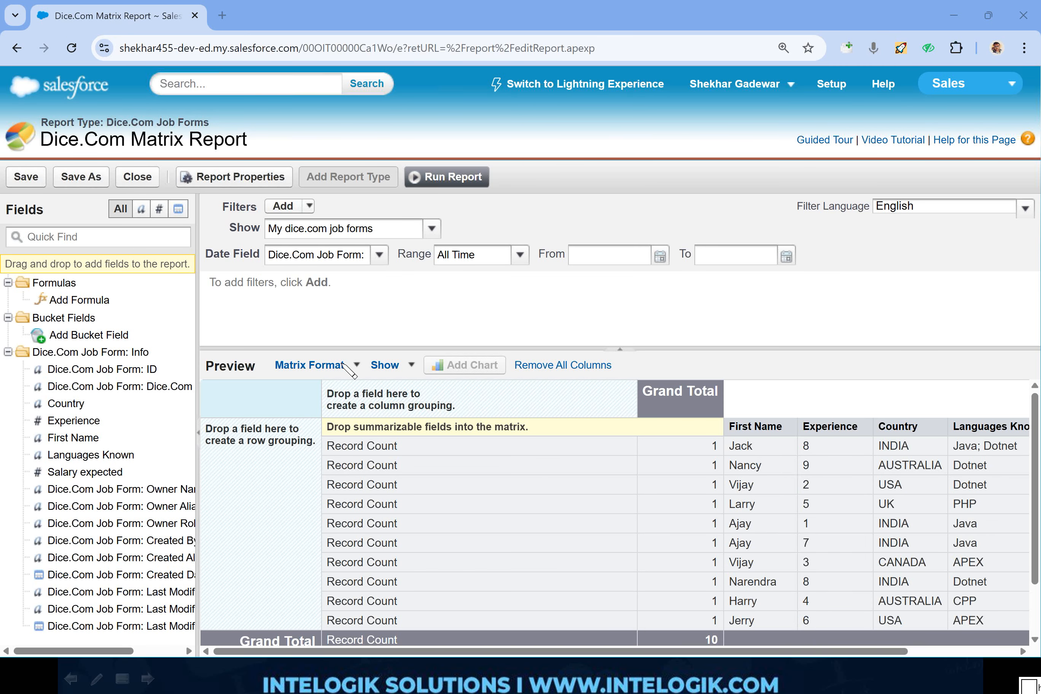
- Group the matrix columns by Country and the rows by Salary expected
{"action": "left_click_drag", "start_coordinate": [65, 403], "coordinate": [390, 400]}
{"action": "left_click_drag", "start_coordinate": [78, 472], "coordinate": [279, 550]}
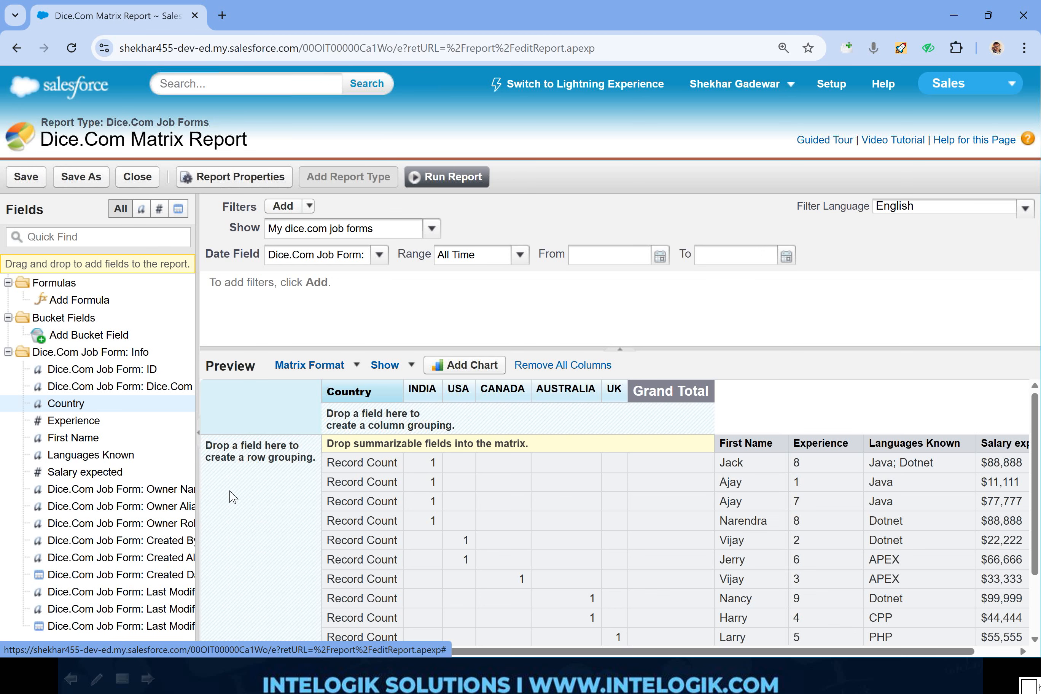
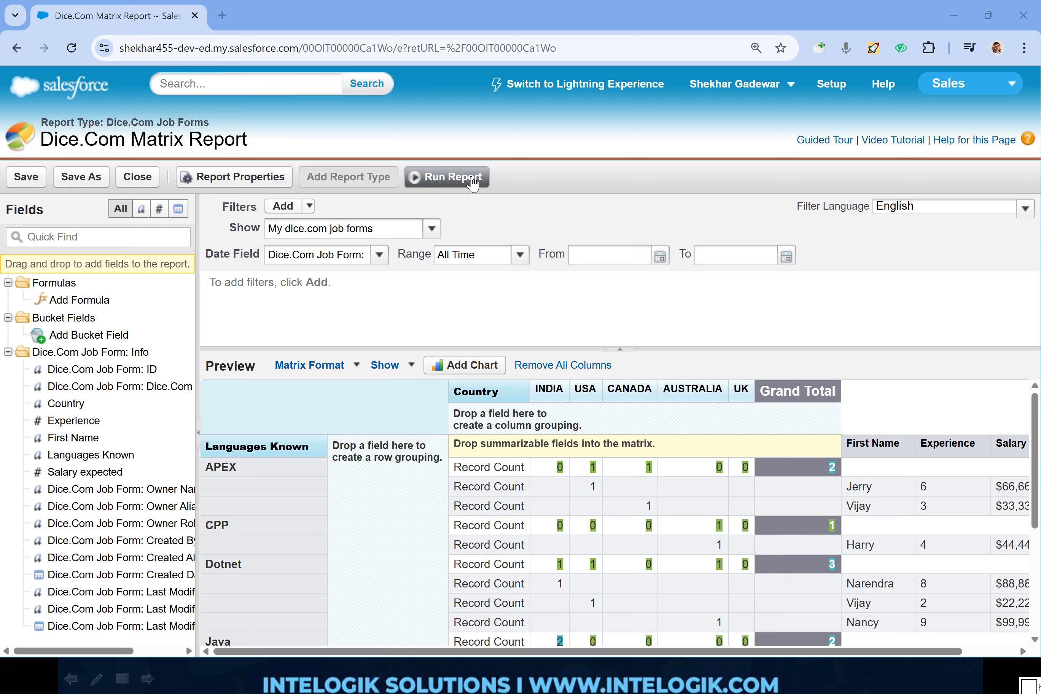
- Run the matrix report and review its row and column grand totals and its Languages Known and Country groupings
{"action": "left_click", "coordinate": [450, 177]}
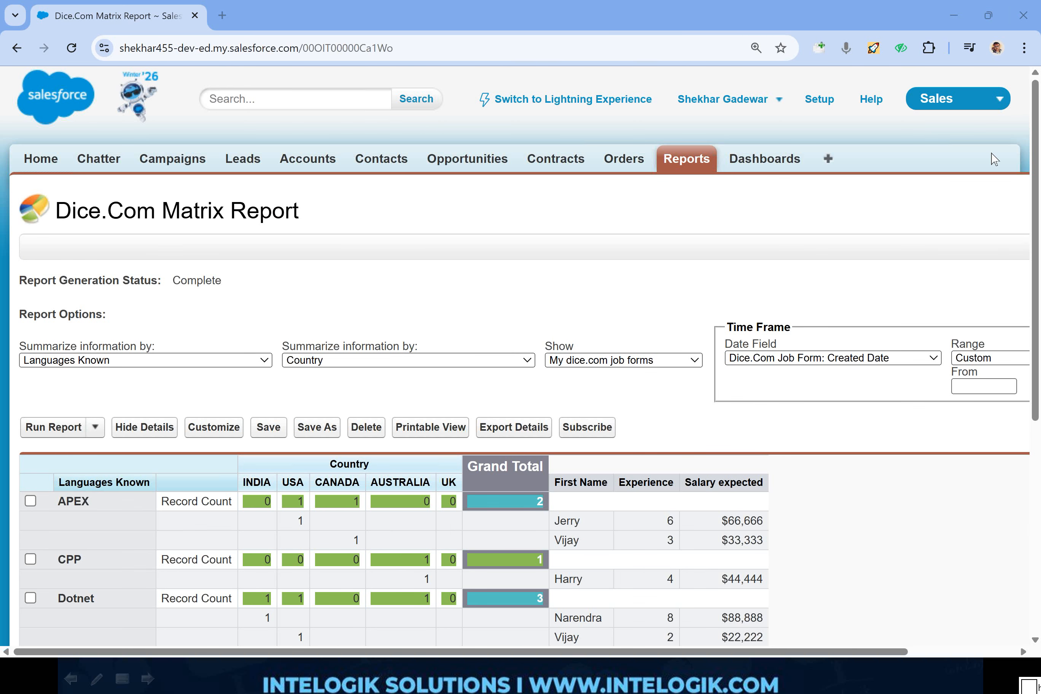
{"action": "scroll", "coordinate": [560, 347], "scroll_direction": "down", "scroll_amount": 5}
{"action": "mouse_move", "coordinate": [566, 182]}
{"action": "left_mouse_down"}
{"action": "mouse_move", "coordinate": [535, 177]}
{"action": "mouse_move", "coordinate": [468, 446]}
{"action": "mouse_move", "coordinate": [462, 533]}
{"action": "mouse_move", "coordinate": [554, 283]}
{"action": "mouse_move", "coordinate": [564, 182]}
{"action": "left_mouse_up"}
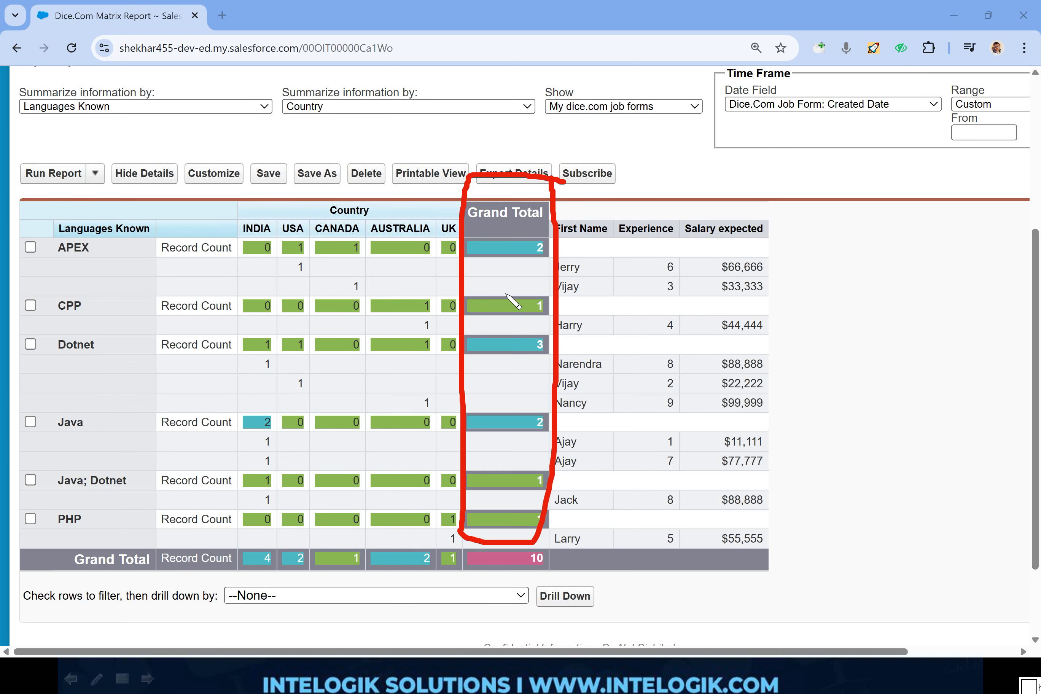
{"action": "mouse_move", "coordinate": [451, 542]}
{"action": "left_mouse_down"}
{"action": "mouse_move", "coordinate": [173, 539]}
{"action": "mouse_move", "coordinate": [162, 568]}
{"action": "mouse_move", "coordinate": [477, 577]}
{"action": "mouse_move", "coordinate": [448, 533]}
{"action": "left_mouse_up"}
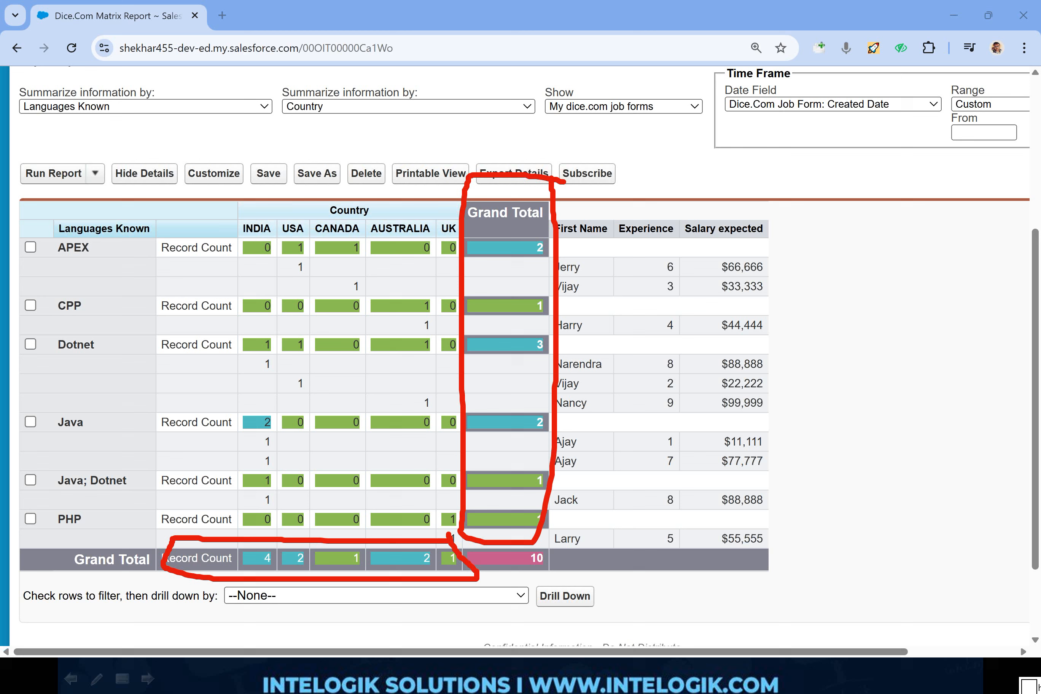
{"action": "key", "text": "e"}
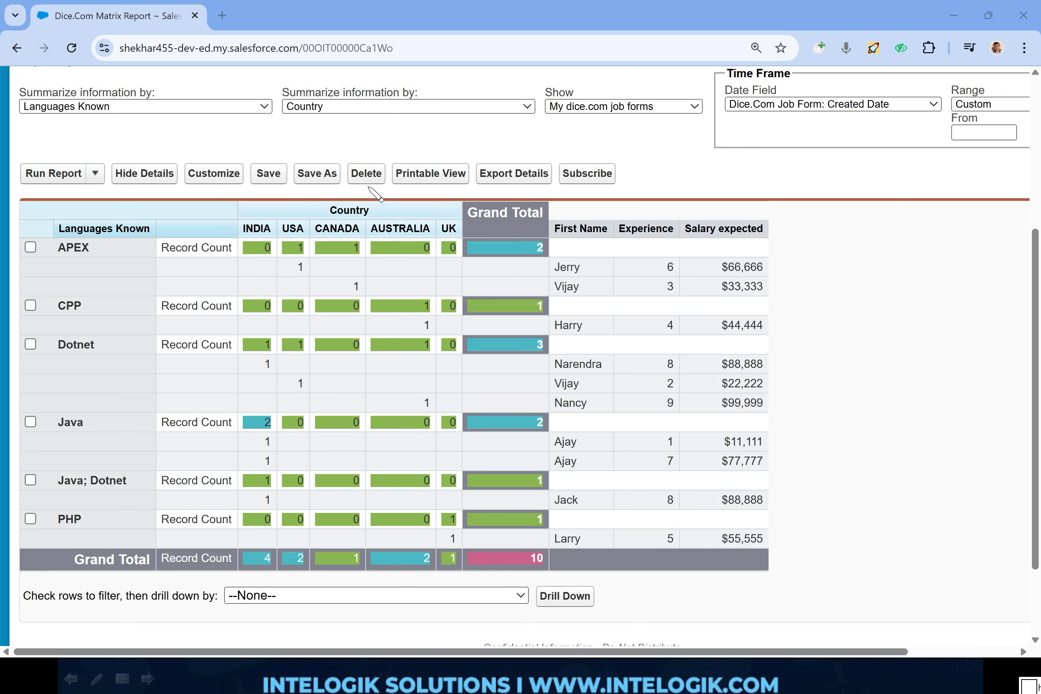
{"action": "mouse_move", "coordinate": [370, 185]}
{"action": "left_mouse_down"}
{"action": "mouse_move", "coordinate": [376, 228]}
{"action": "mouse_move", "coordinate": [372, 194]}
{"action": "left_mouse_up"}
{"action": "mouse_move", "coordinate": [160, 202]}
{"action": "left_mouse_down"}
{"action": "mouse_move", "coordinate": [43, 210]}
{"action": "mouse_move", "coordinate": [152, 220]}
{"action": "mouse_move", "coordinate": [149, 207]}
{"action": "left_mouse_up"}
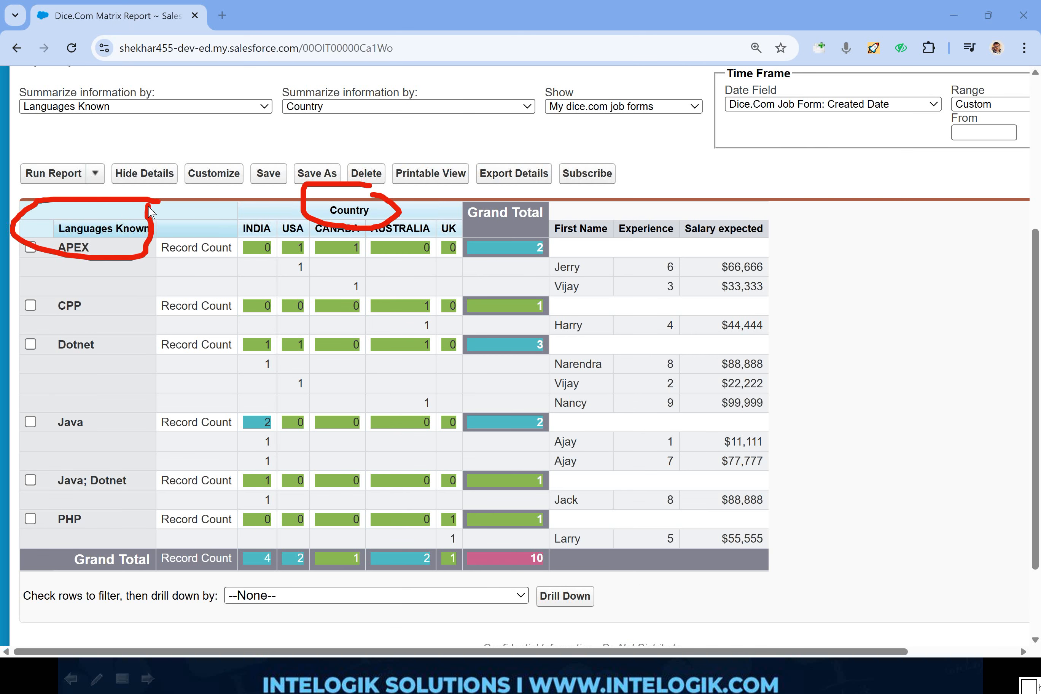
{"action": "key", "text": "e"}
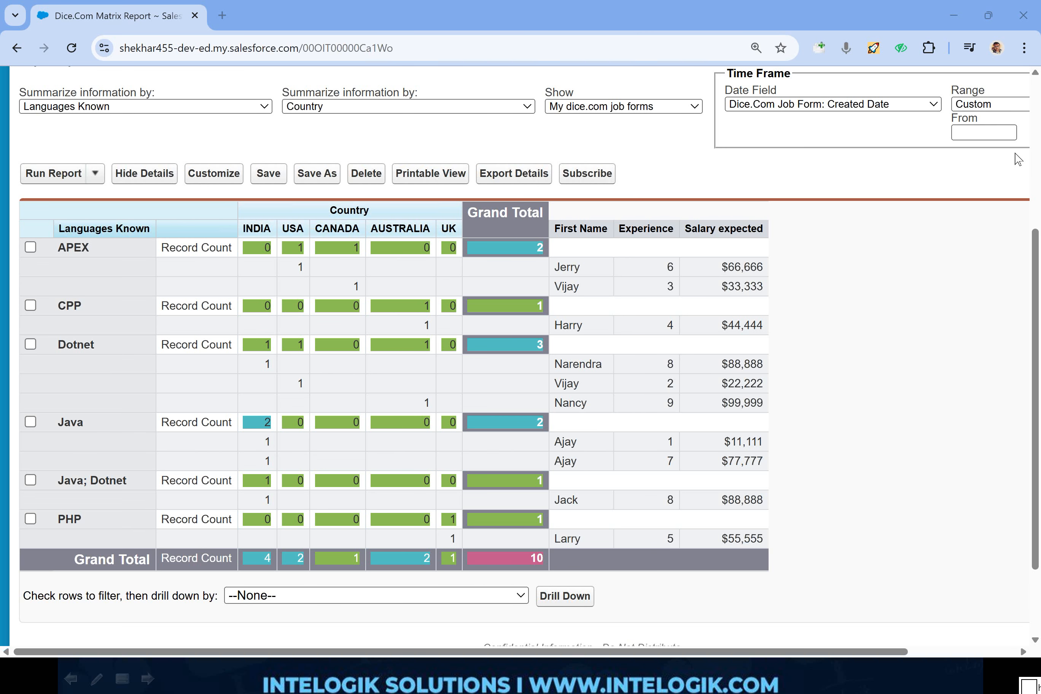
- Reopen the report for customization and add a funnel chart with Record Count values segmented by Languages Known
{"action": "scroll", "coordinate": [1019, 159], "scroll_direction": "up", "scroll_amount": 5}
{"action": "left_click", "coordinate": [215, 427]}
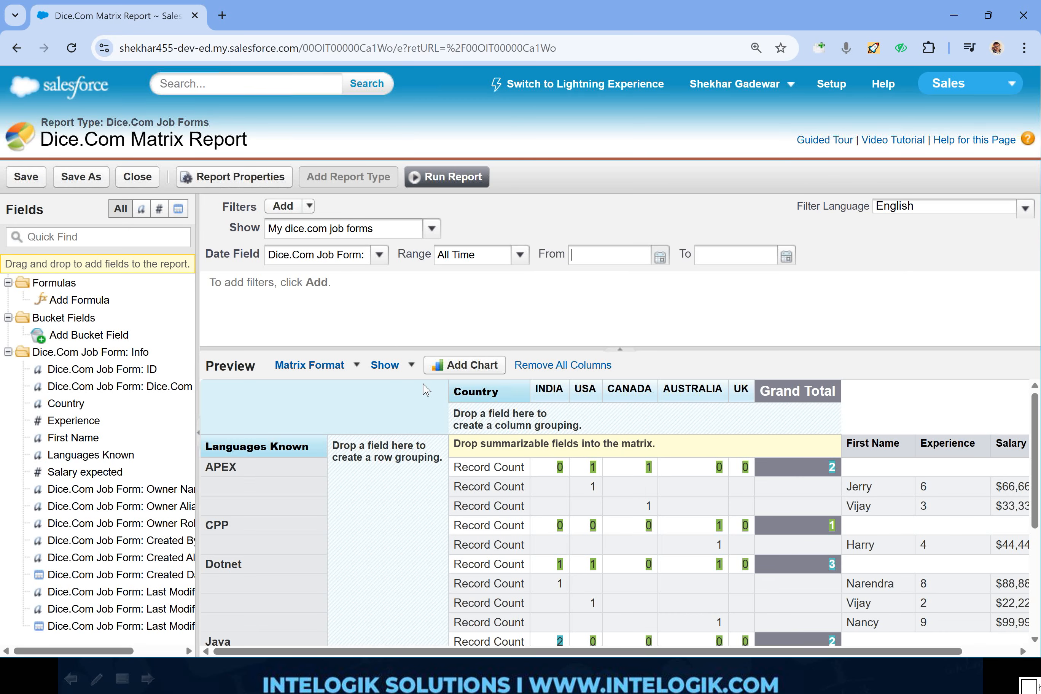
{"action": "mouse_move", "coordinate": [847, 403]}
{"action": "left_mouse_down"}
{"action": "mouse_move", "coordinate": [442, 432]}
{"action": "mouse_move", "coordinate": [724, 440]}
{"action": "left_mouse_up"}
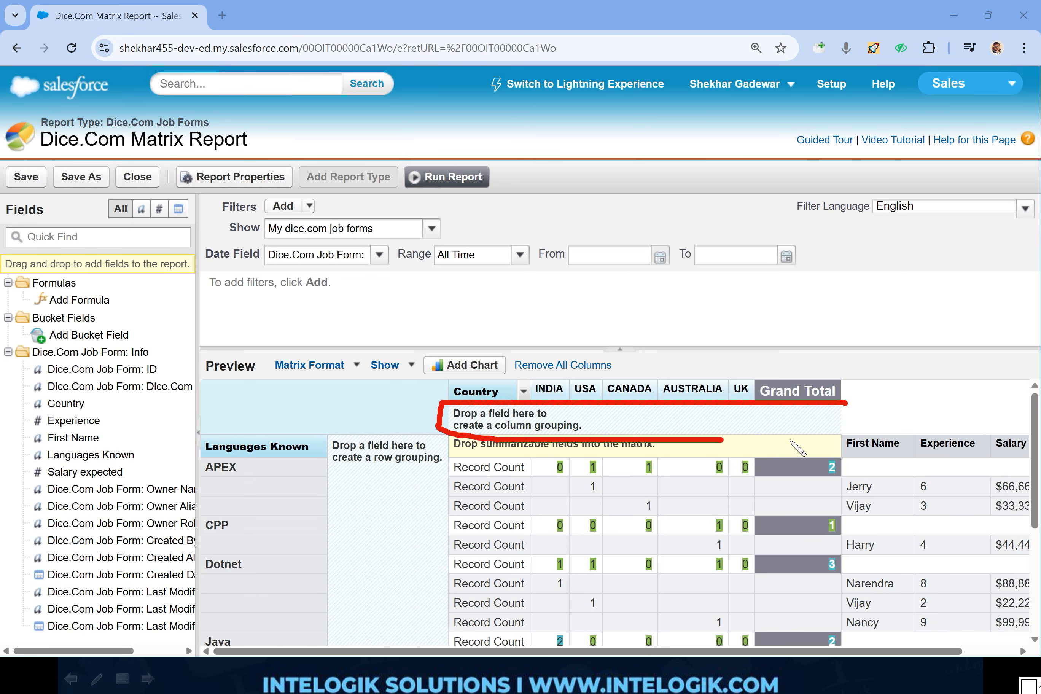
{"action": "left_click_drag", "start_coordinate": [791, 441], "coordinate": [820, 399]}
{"action": "key", "text": "e"}
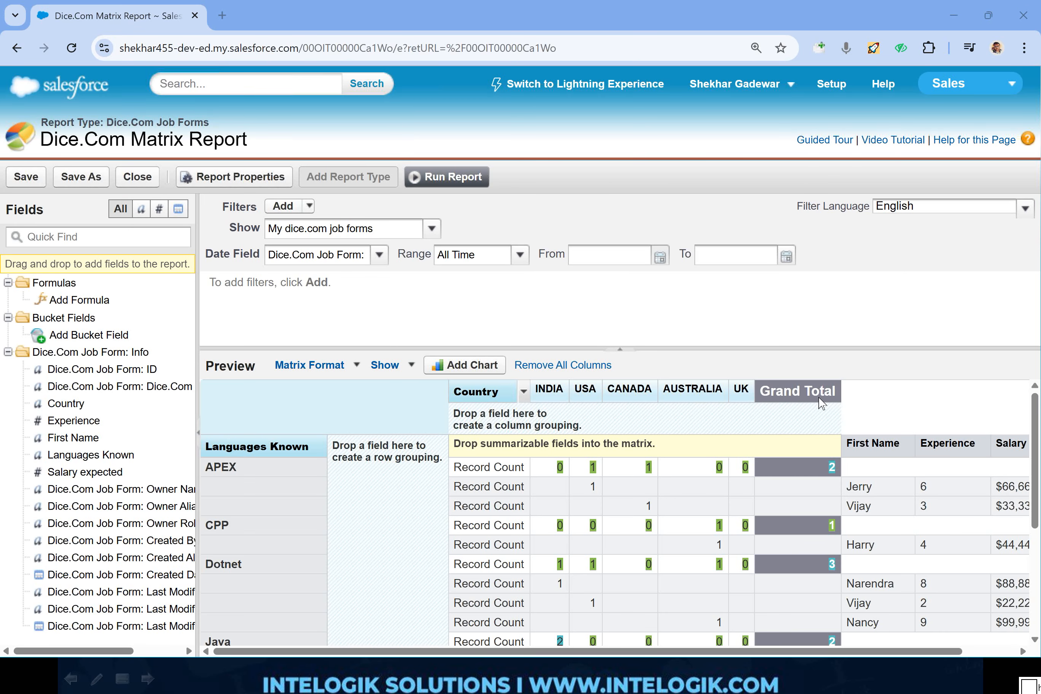
{"action": "left_click", "coordinate": [456, 372]}
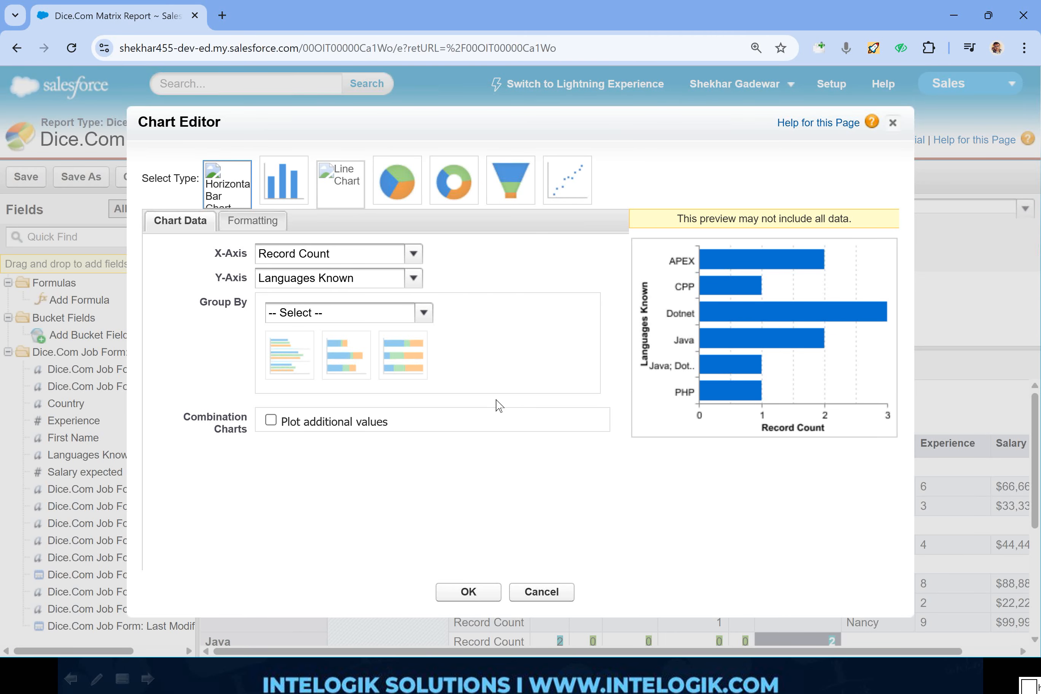
{"action": "left_click", "coordinate": [513, 198]}
{"action": "left_click", "coordinate": [470, 593]}
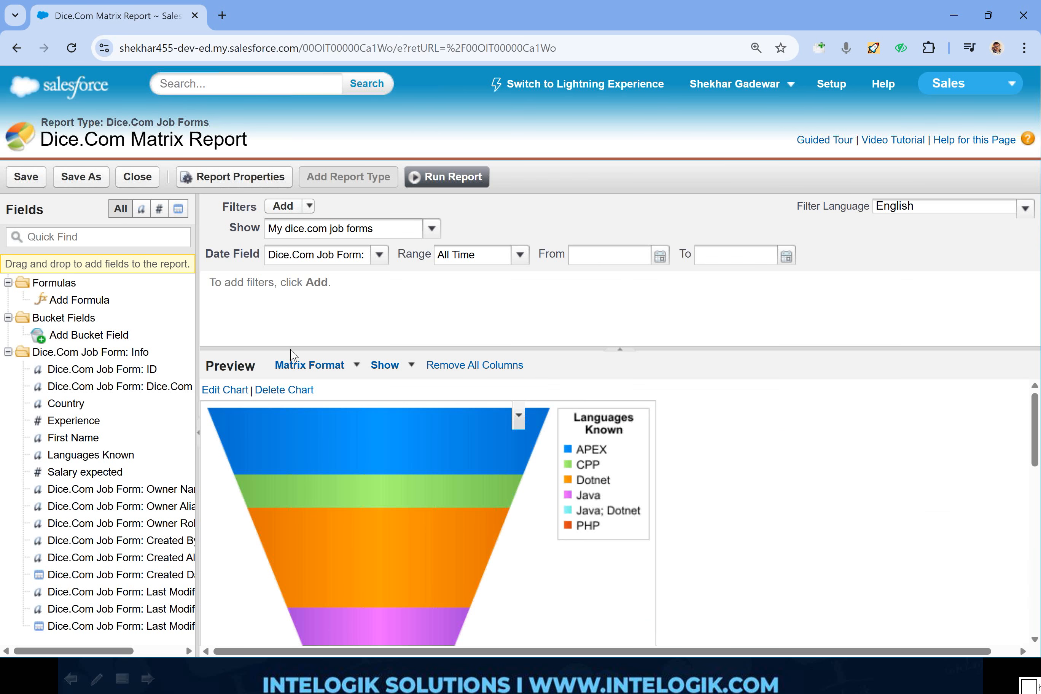
- Change the chart type to a donut of Record Count by Languages Known and save the report
{"action": "left_click", "coordinate": [225, 390]}
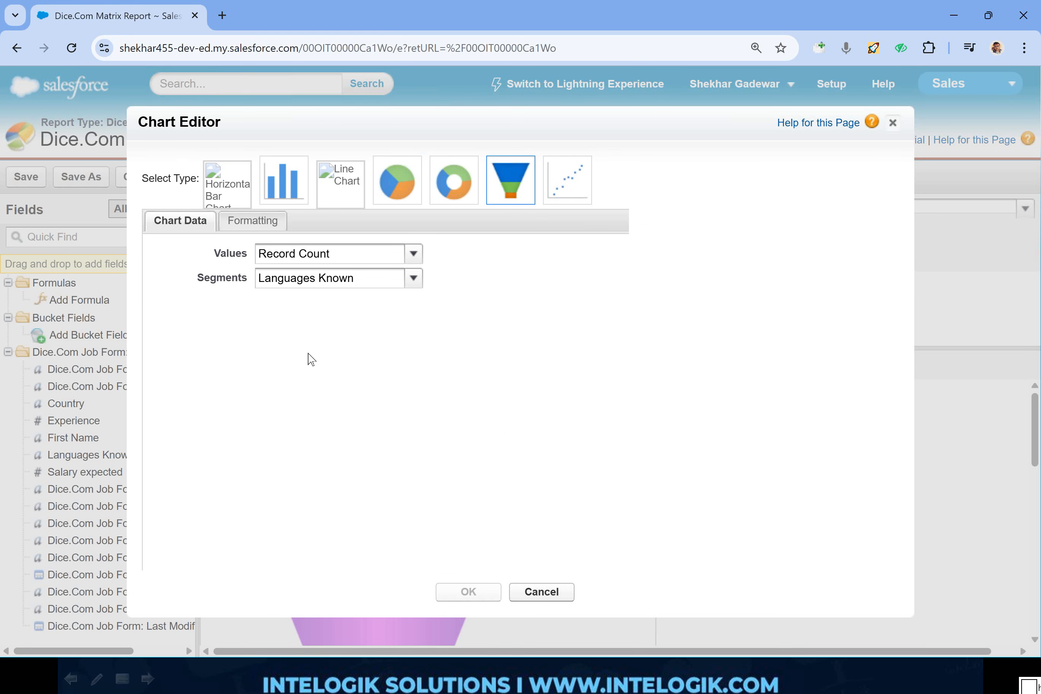
{"action": "left_click", "coordinate": [447, 195]}
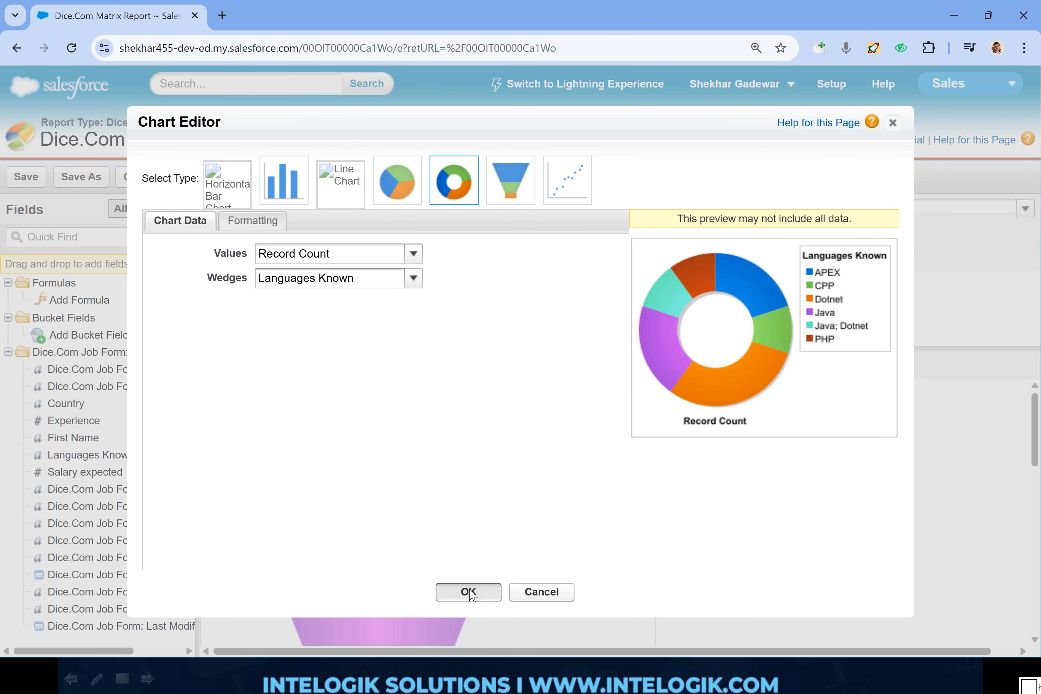
{"action": "left_click", "coordinate": [468, 592]}
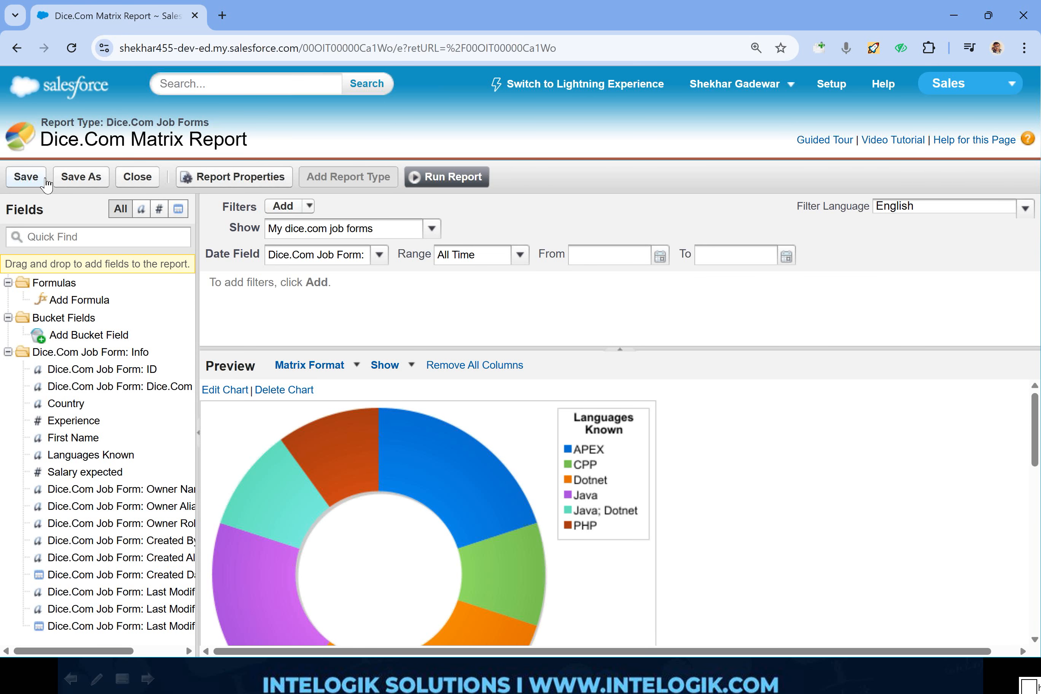
{"action": "left_click", "coordinate": [43, 180]}
{"action": "scroll", "coordinate": [1029, 142], "scroll_direction": "down", "scroll_amount": 8}
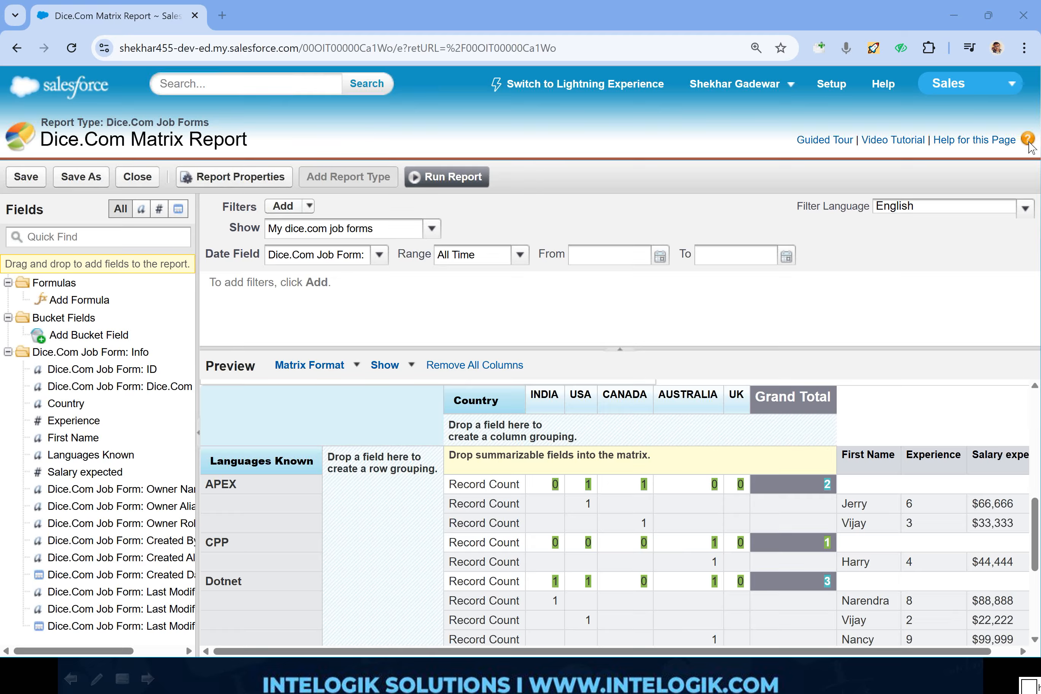
{"action": "mouse_move", "coordinate": [849, 403]}
{"action": "left_mouse_down"}
{"action": "mouse_move", "coordinate": [450, 465]}
{"action": "mouse_move", "coordinate": [842, 471]}
{"action": "mouse_move", "coordinate": [847, 401]}
{"action": "left_mouse_up"}
{"action": "mouse_move", "coordinate": [89, 443]}
{"action": "left_mouse_down"}
{"action": "mouse_move", "coordinate": [175, 313]}
{"action": "mouse_move", "coordinate": [614, 358]}
{"action": "left_mouse_up"}
{"action": "mouse_move", "coordinate": [566, 334]}
{"action": "left_mouse_down"}
{"action": "mouse_move", "coordinate": [614, 361]}
{"action": "mouse_move", "coordinate": [619, 322]}
{"action": "left_mouse_up"}
{"action": "left_click_drag", "start_coordinate": [145, 515], "coordinate": [395, 230]}
{"action": "mouse_move", "coordinate": [493, 195]}
{"action": "left_mouse_down"}
{"action": "mouse_move", "coordinate": [690, 273]}
{"action": "mouse_move", "coordinate": [705, 240]}
{"action": "left_mouse_up"}
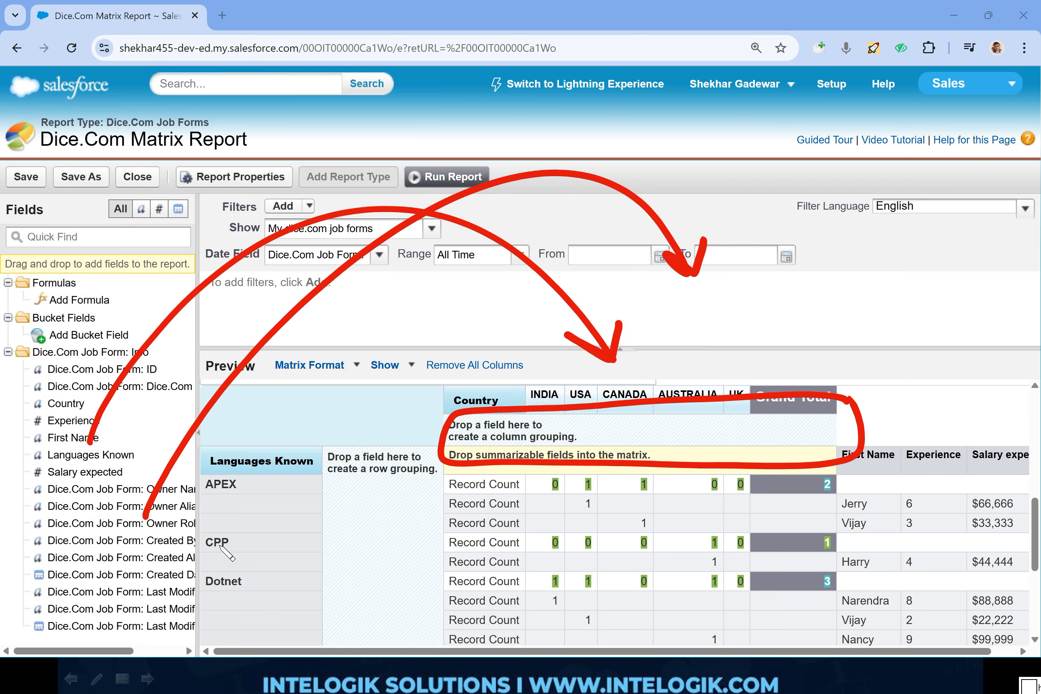
{"action": "mouse_move", "coordinate": [211, 558]}
{"action": "left_mouse_down"}
{"action": "mouse_move", "coordinate": [484, 262]}
{"action": "mouse_move", "coordinate": [814, 276]}
{"action": "mouse_move", "coordinate": [802, 264]}
{"action": "left_mouse_up"}
{"action": "left_click_drag", "start_coordinate": [824, 289], "coordinate": [836, 251]}
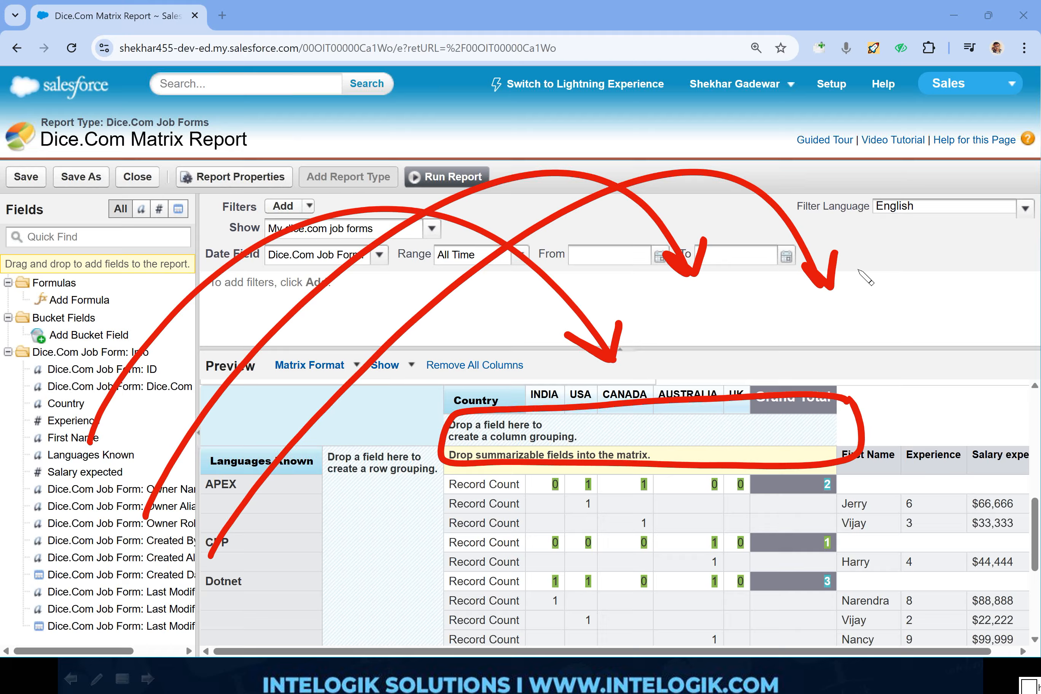
{"action": "key", "text": "e"}
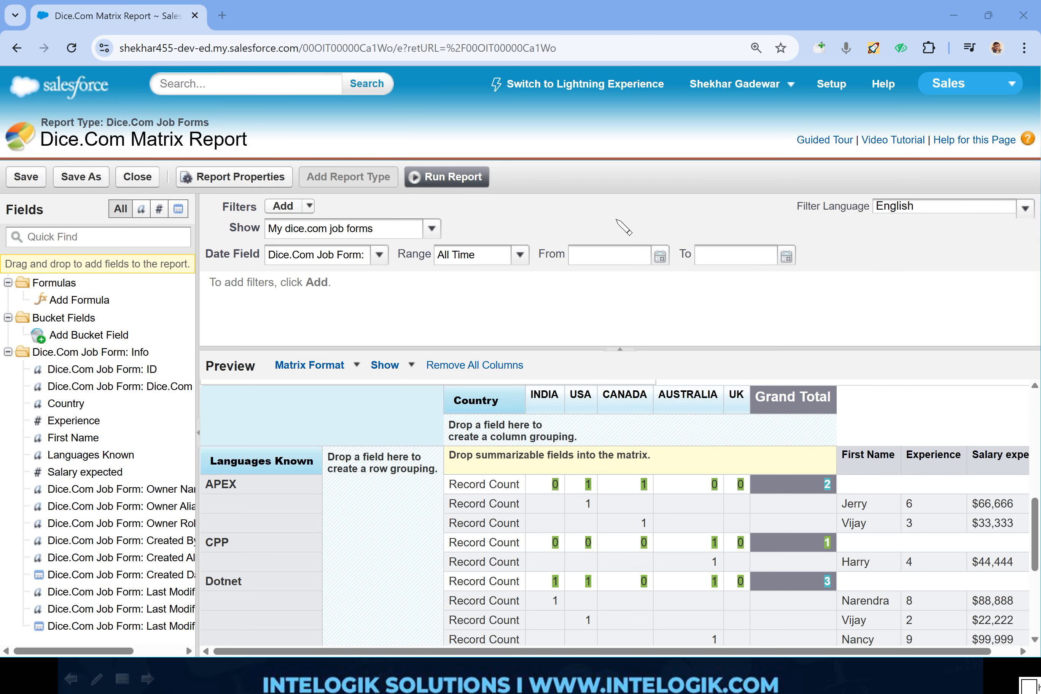
{"action": "left_click_drag", "start_coordinate": [650, 201], "coordinate": [625, 245]}
{"action": "left_click_drag", "start_coordinate": [658, 172], "coordinate": [671, 220]}
{"action": "mouse_move", "coordinate": [658, 170]}
{"action": "left_mouse_down"}
{"action": "mouse_move", "coordinate": [693, 194]}
{"action": "mouse_move", "coordinate": [737, 139]}
{"action": "mouse_move", "coordinate": [742, 155]}
{"action": "left_mouse_up"}
{"action": "mouse_move", "coordinate": [764, 104]}
{"action": "left_mouse_down"}
{"action": "mouse_move", "coordinate": [791, 96]}
{"action": "mouse_move", "coordinate": [775, 126]}
{"action": "left_mouse_up"}
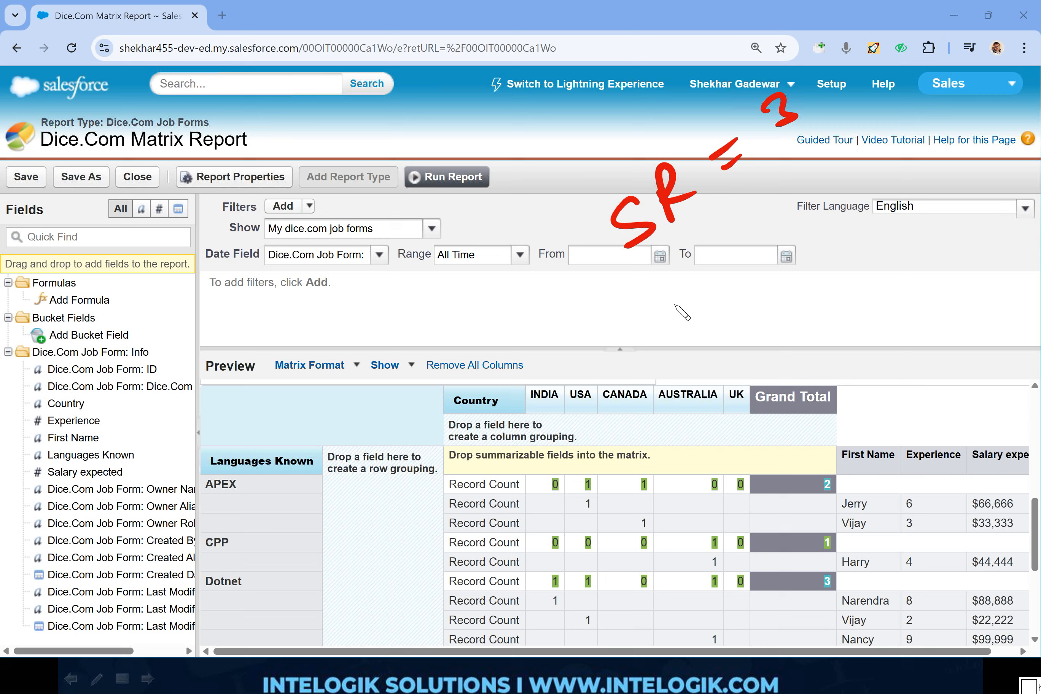
{"action": "mouse_move", "coordinate": [679, 329]}
{"action": "left_mouse_down"}
{"action": "mouse_move", "coordinate": [668, 305]}
{"action": "mouse_move", "coordinate": [775, 247]}
{"action": "left_mouse_up"}
{"action": "left_click_drag", "start_coordinate": [761, 265], "coordinate": [842, 219]}
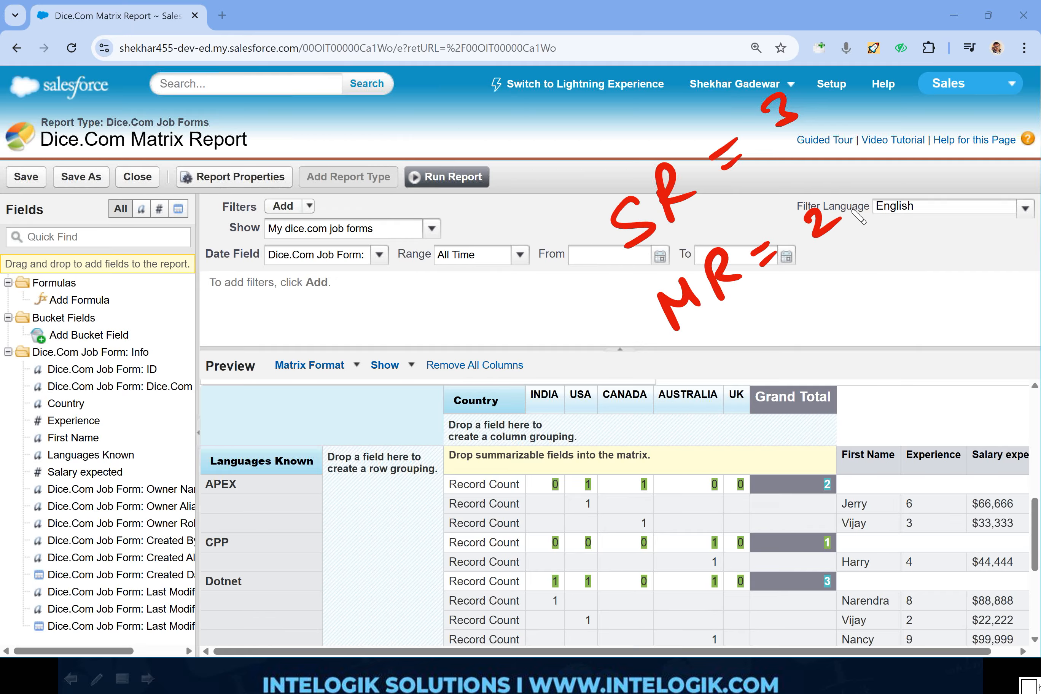
{"action": "mouse_move", "coordinate": [458, 353]}
{"action": "left_mouse_down"}
{"action": "mouse_move", "coordinate": [553, 365]}
{"action": "mouse_move", "coordinate": [566, 407]}
{"action": "left_mouse_up"}
{"action": "left_click_drag", "start_coordinate": [551, 386], "coordinate": [582, 385]}
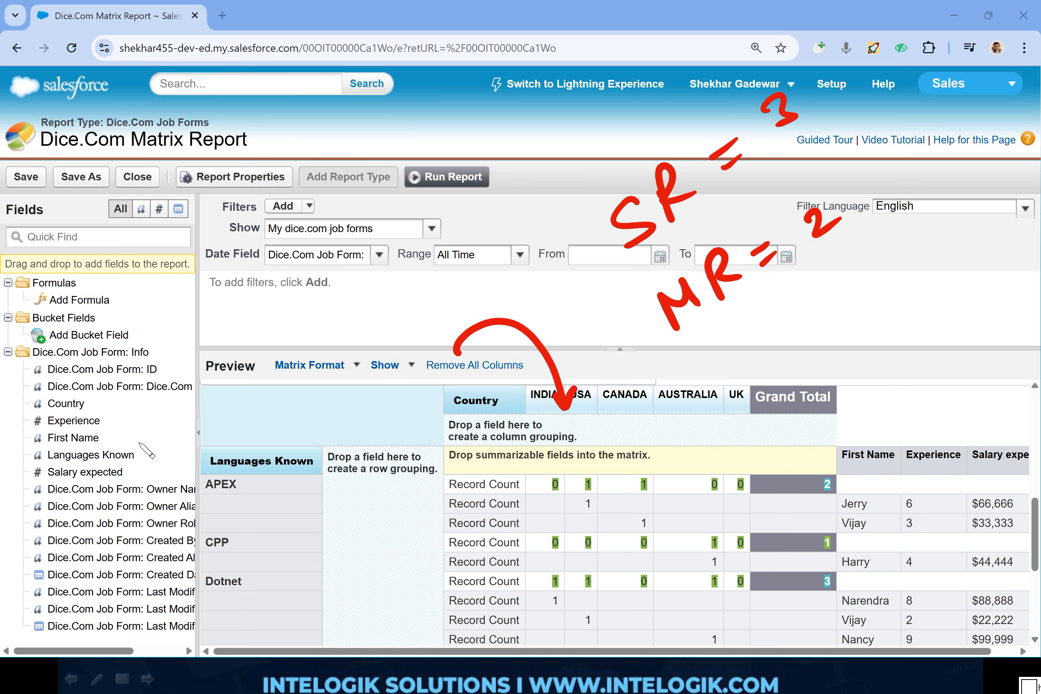
{"action": "mouse_move", "coordinate": [139, 444]}
{"action": "left_mouse_down"}
{"action": "mouse_move", "coordinate": [188, 558]}
{"action": "mouse_move", "coordinate": [300, 521]}
{"action": "left_mouse_up"}
{"action": "mouse_move", "coordinate": [265, 519]}
{"action": "left_mouse_down"}
{"action": "mouse_move", "coordinate": [287, 540]}
{"action": "mouse_move", "coordinate": [333, 553]}
{"action": "mouse_move", "coordinate": [357, 532]}
{"action": "left_mouse_up"}
{"action": "mouse_move", "coordinate": [600, 383]}
{"action": "left_mouse_down"}
{"action": "mouse_move", "coordinate": [614, 405]}
{"action": "mouse_move", "coordinate": [635, 391]}
{"action": "left_mouse_up"}
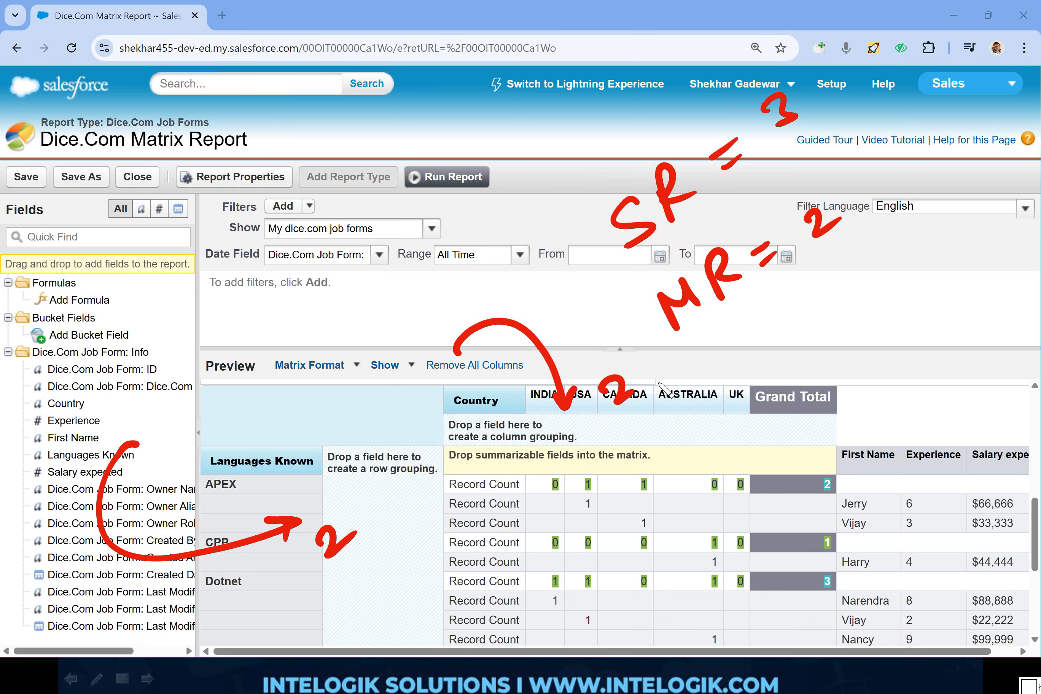
{"action": "key", "text": "e"}
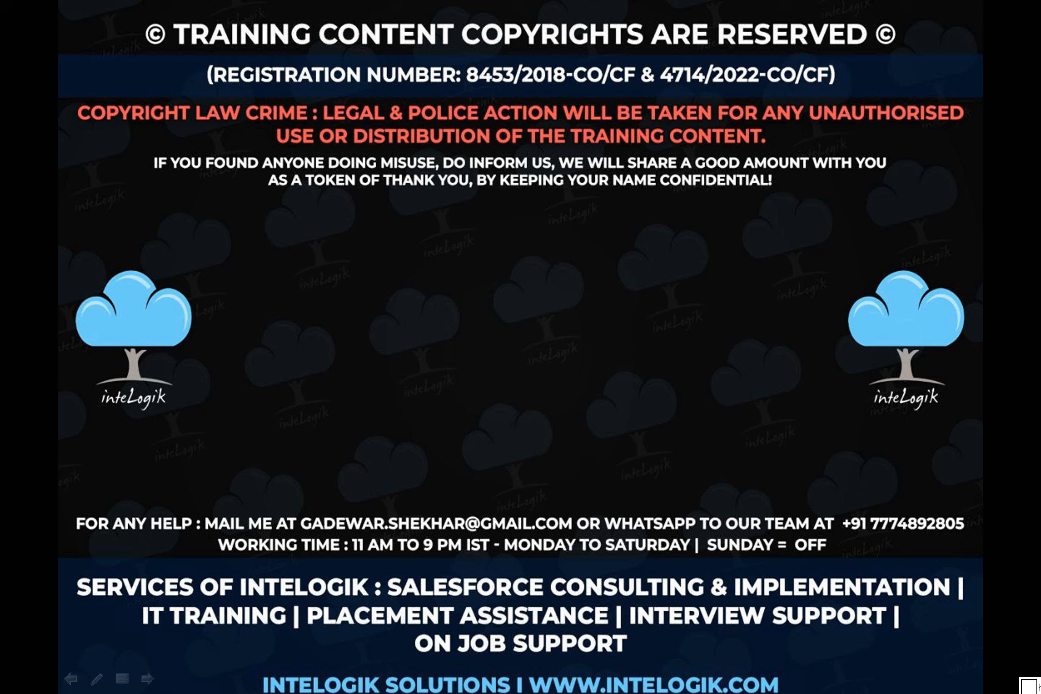
{"action": "mouse_move", "coordinate": [465, 407]}
{"action": "left_mouse_down"}
{"action": "mouse_move", "coordinate": [509, 483]}
{"action": "mouse_move", "coordinate": [485, 380]}
{"action": "mouse_move", "coordinate": [511, 483]}
{"action": "left_mouse_up"}
{"action": "mouse_move", "coordinate": [532, 363]}
{"action": "left_mouse_down"}
{"action": "mouse_move", "coordinate": [570, 431]}
{"action": "mouse_move", "coordinate": [598, 392]}
{"action": "mouse_move", "coordinate": [571, 431]}
{"action": "left_mouse_up"}
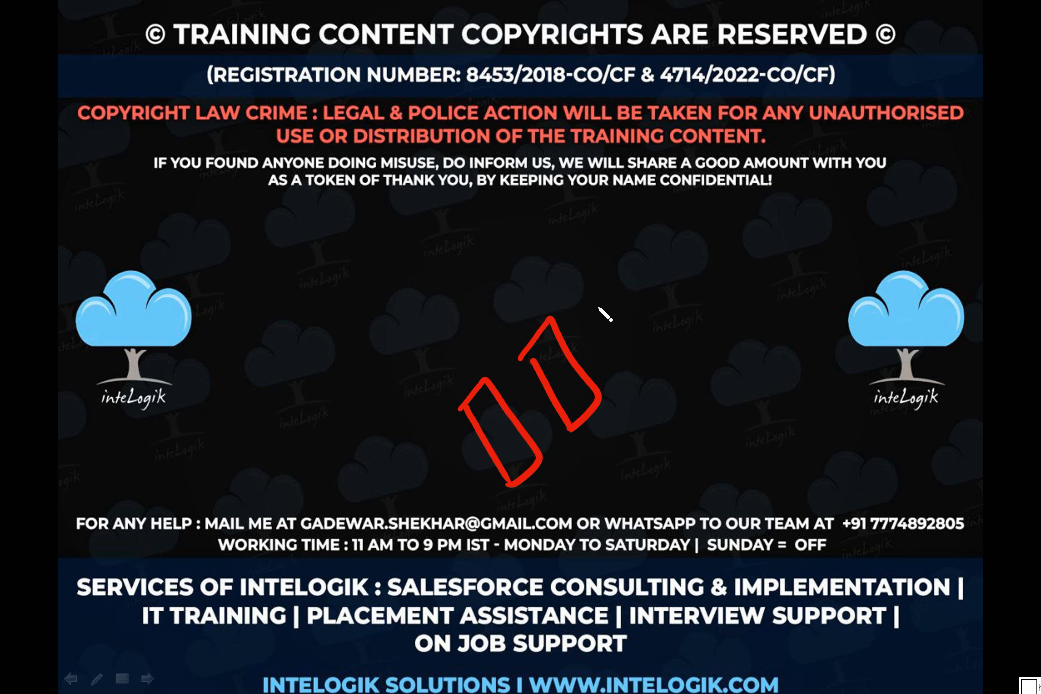
{"action": "mouse_move", "coordinate": [590, 299]}
{"action": "left_mouse_down"}
{"action": "mouse_move", "coordinate": [633, 375]}
{"action": "mouse_move", "coordinate": [622, 378]}
{"action": "left_mouse_up"}
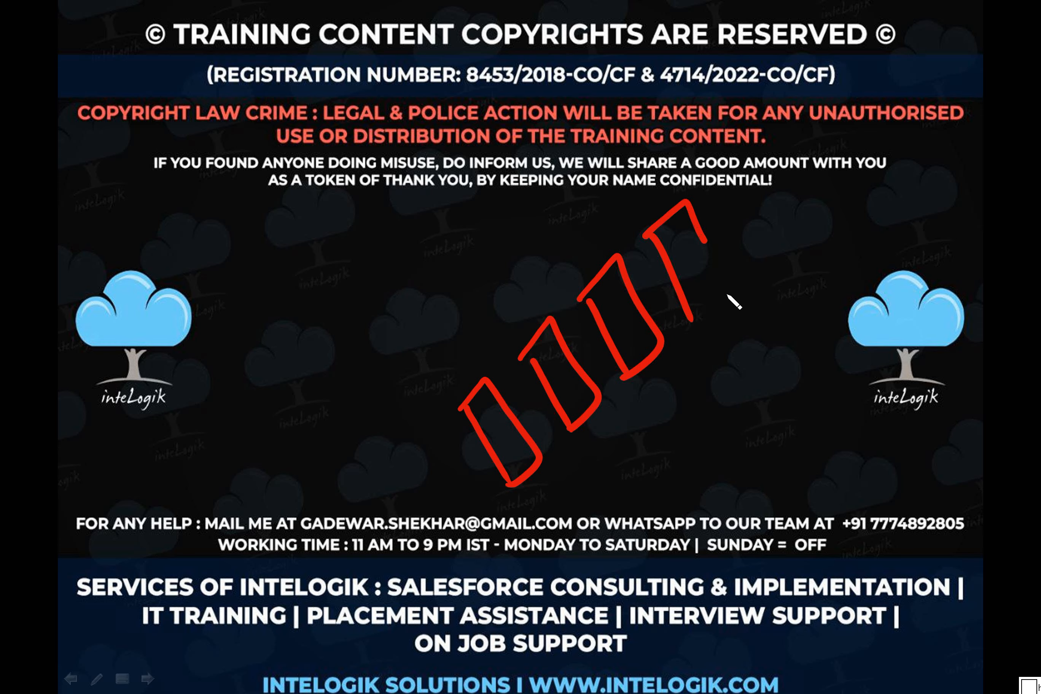
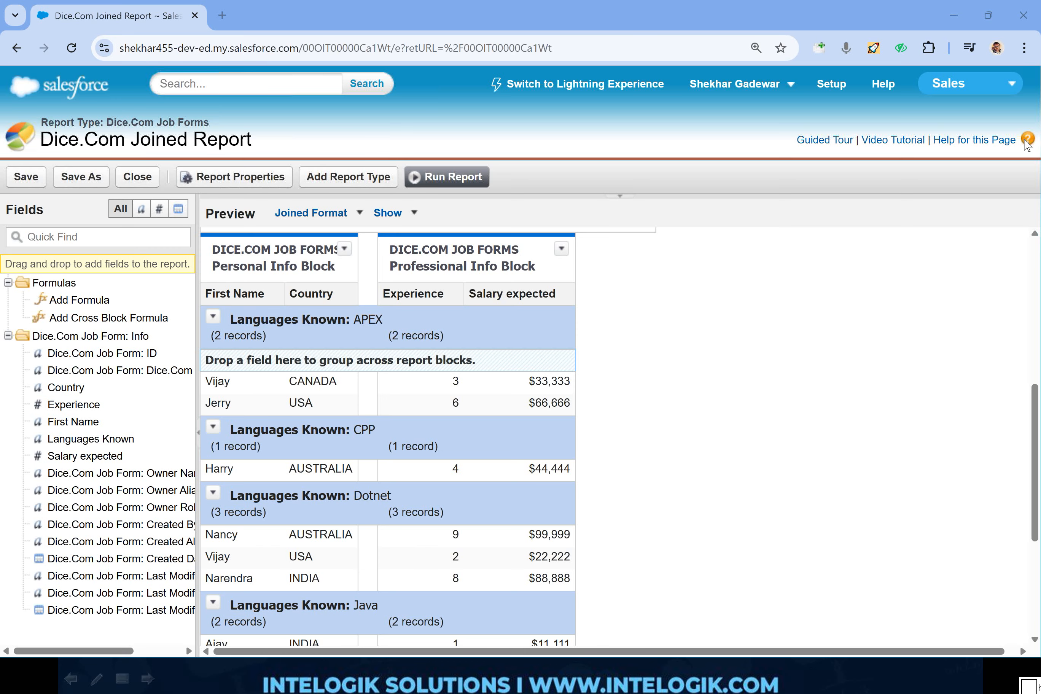
- Switch to the slide show and draw a red cylinder labelled 25K in the slide's empty middle area
{"action": "key", "text": "alt+Tab"}
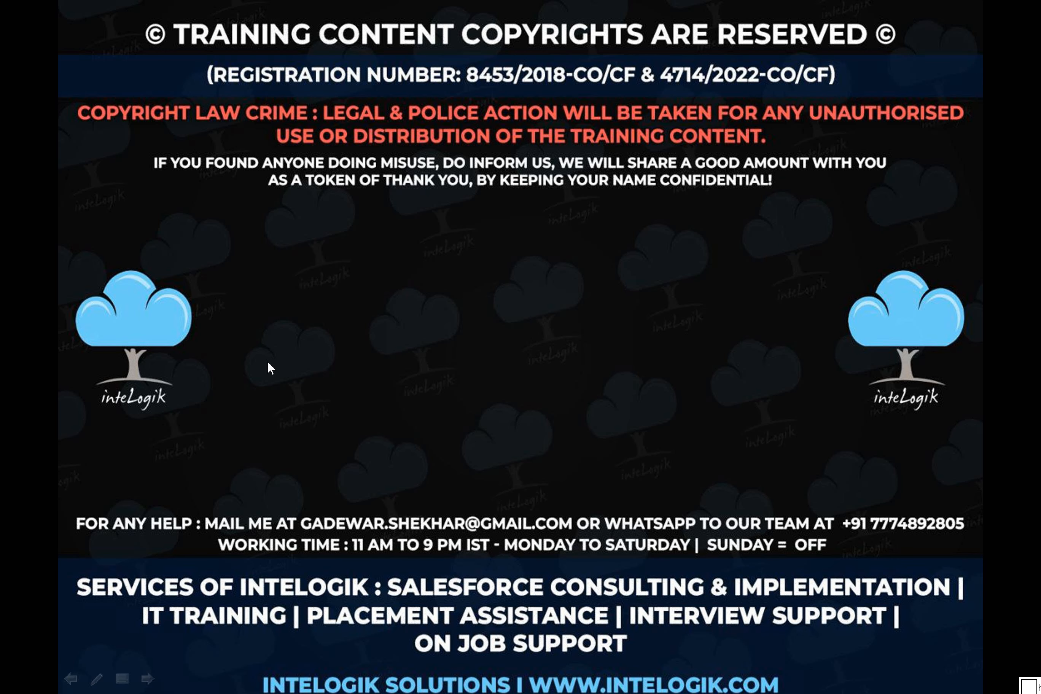
{"action": "mouse_move", "coordinate": [338, 220]}
{"action": "left_mouse_down"}
{"action": "mouse_move", "coordinate": [367, 326]}
{"action": "mouse_move", "coordinate": [281, 394]}
{"action": "left_mouse_up"}
{"action": "mouse_move", "coordinate": [240, 324]}
{"action": "left_mouse_down"}
{"action": "mouse_move", "coordinate": [226, 310]}
{"action": "mouse_move", "coordinate": [269, 302]}
{"action": "mouse_move", "coordinate": [305, 329]}
{"action": "mouse_move", "coordinate": [337, 307]}
{"action": "mouse_move", "coordinate": [346, 275]}
{"action": "mouse_move", "coordinate": [366, 270]}
{"action": "left_mouse_up"}
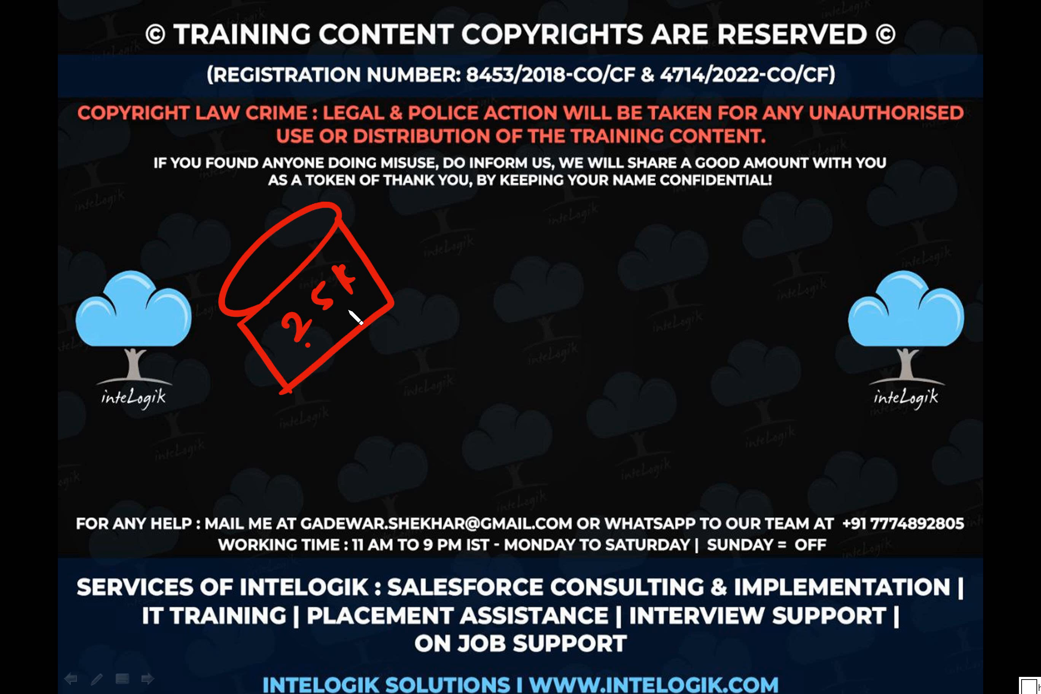
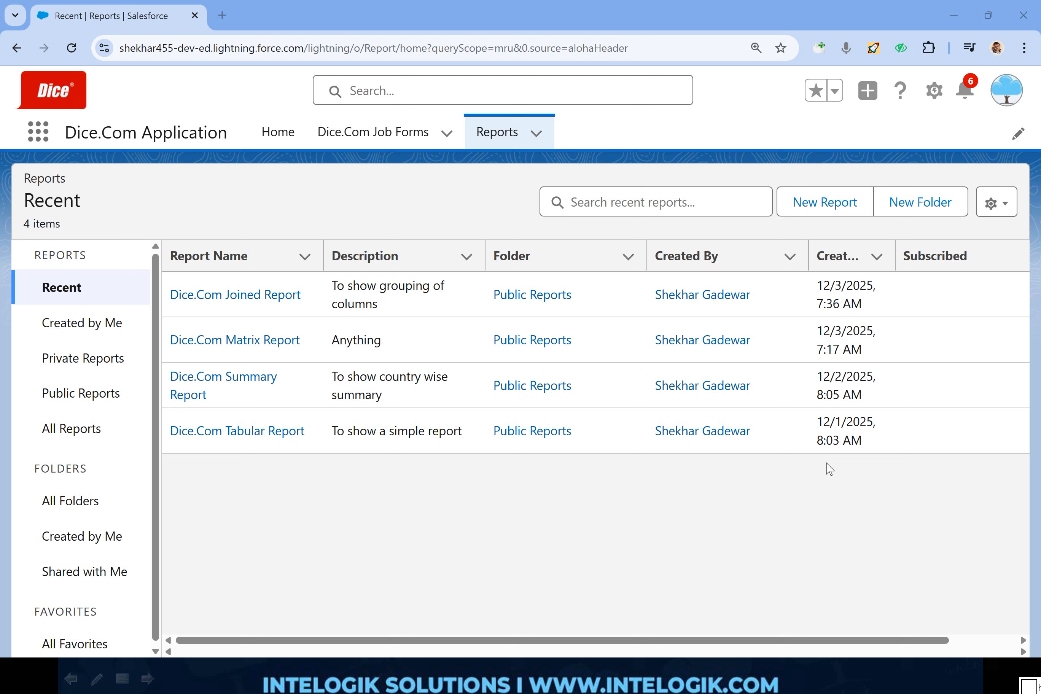
- Start a new report from the recently used Dice.Com Job Forms report type
{"action": "left_click", "coordinate": [813, 205]}
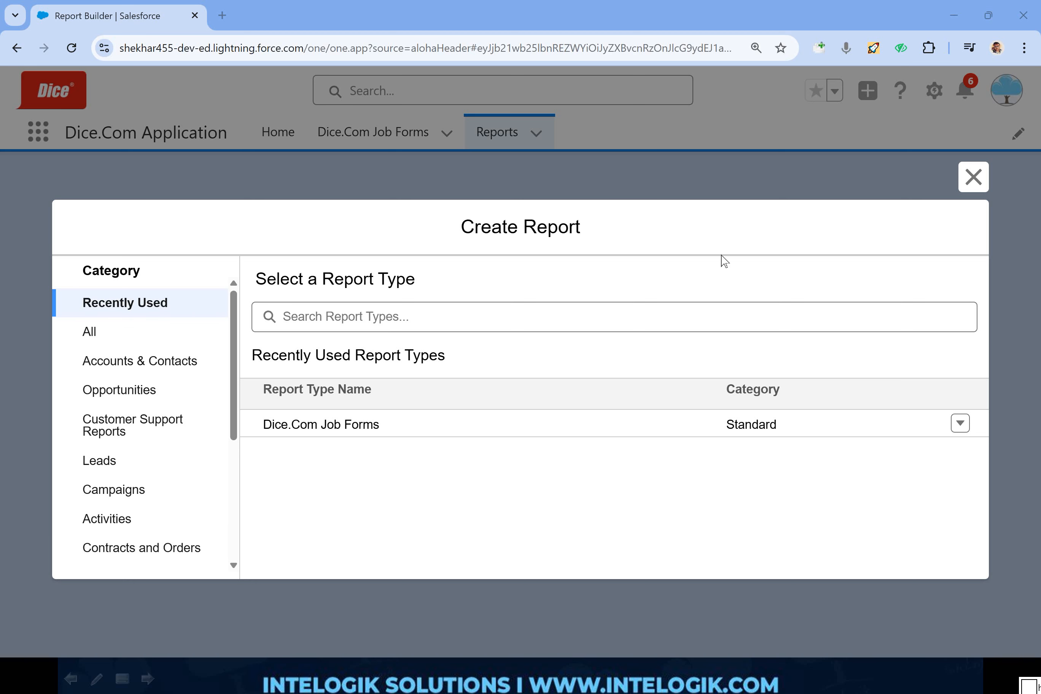
{"action": "left_click", "coordinate": [955, 425]}
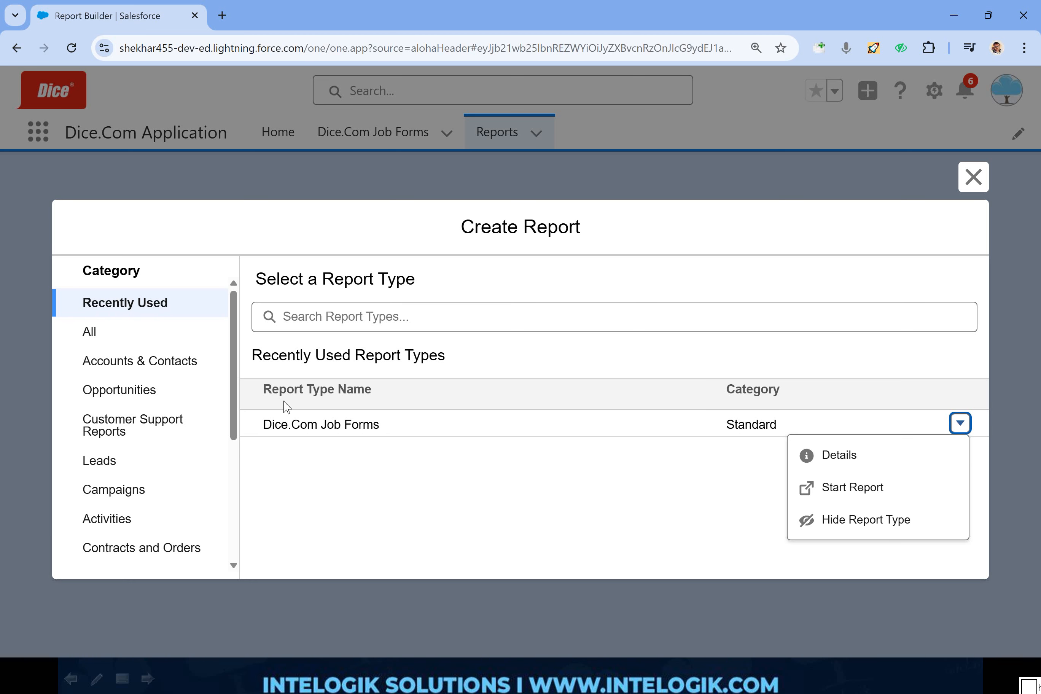
{"action": "left_click_drag", "start_coordinate": [252, 356], "coordinate": [456, 352]}
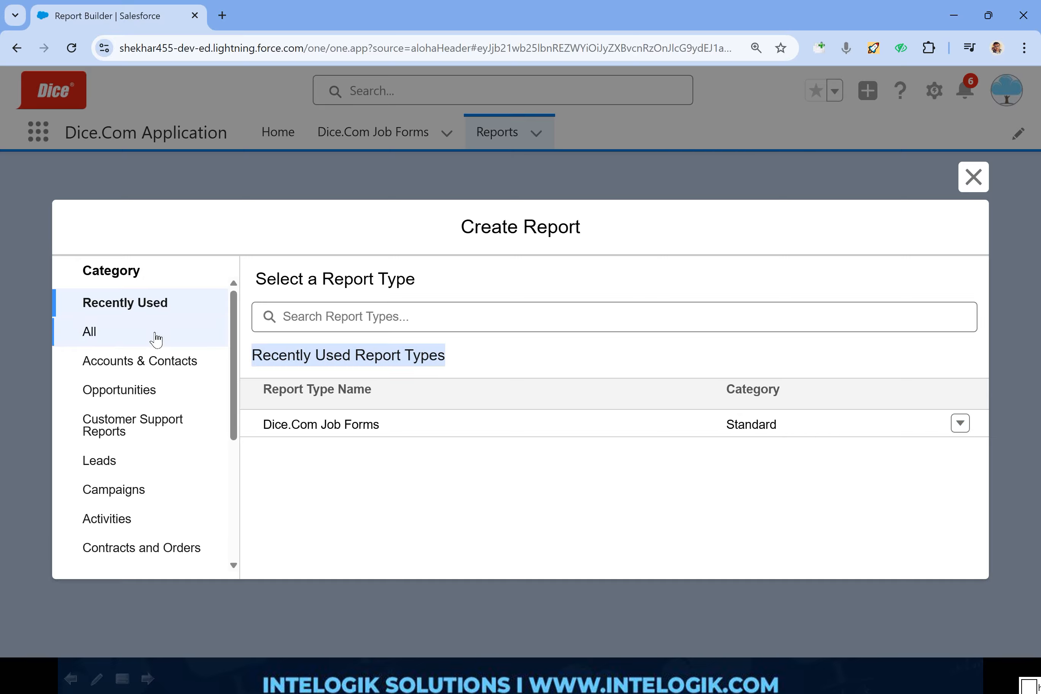
{"action": "left_click", "coordinate": [346, 317]}
{"action": "left_click", "coordinate": [135, 342]}
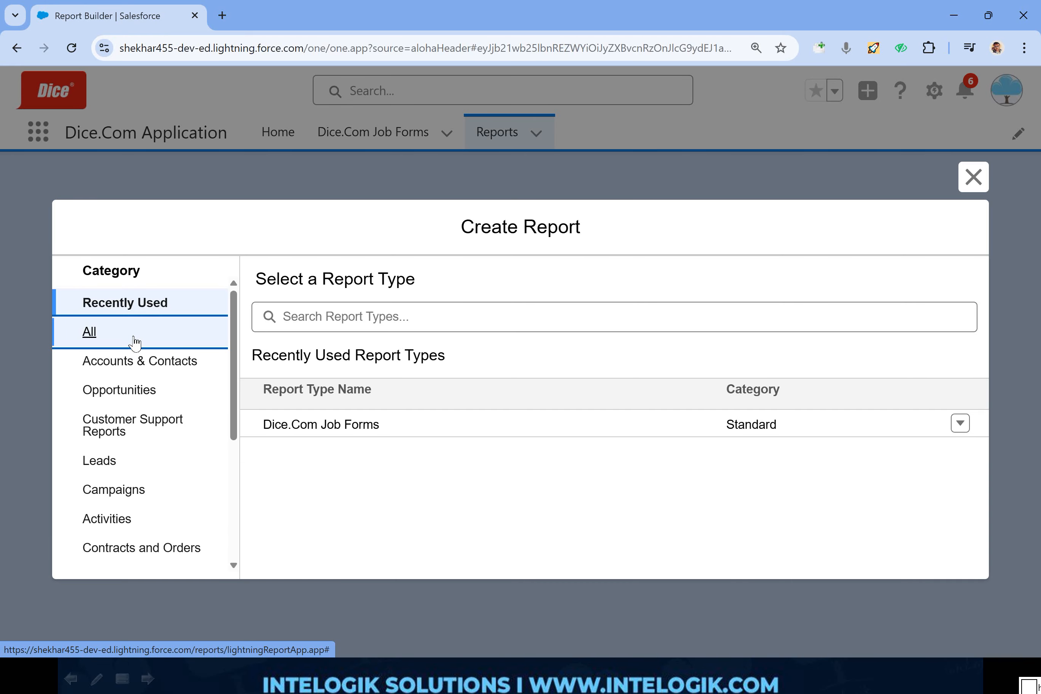
{"action": "left_click", "coordinate": [137, 307]}
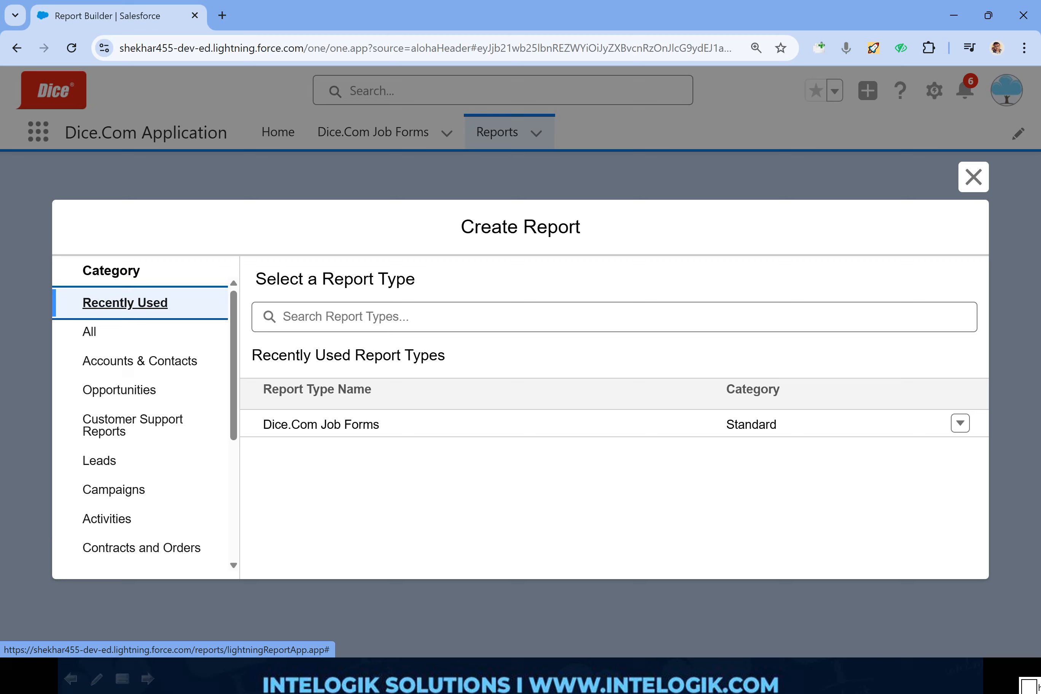
{"action": "left_click", "coordinate": [960, 423]}
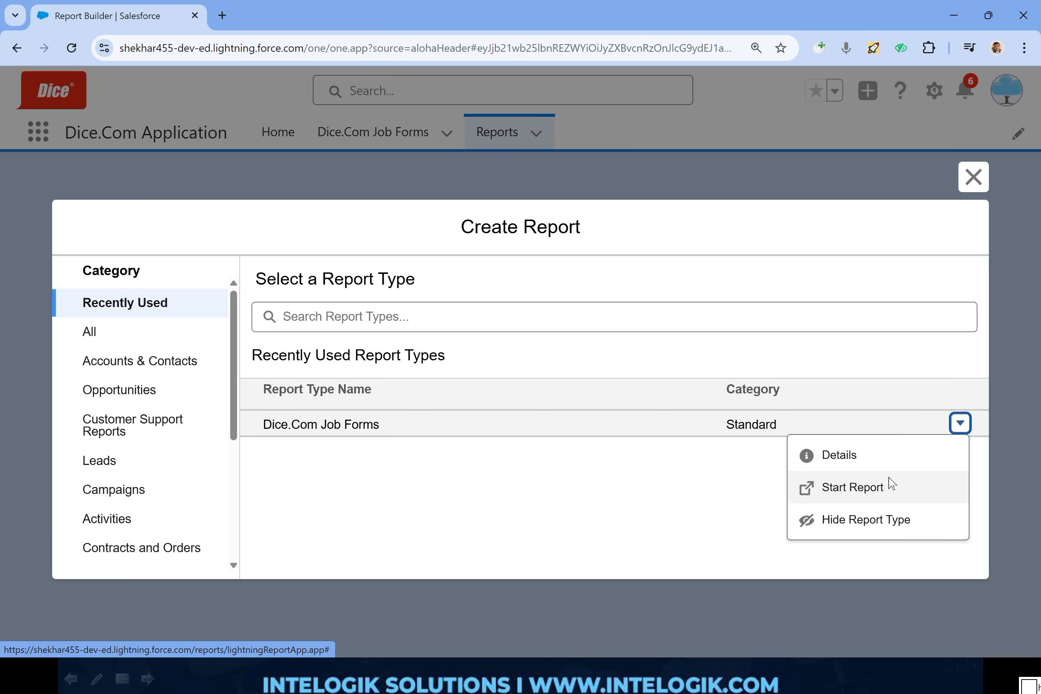
{"action": "left_click", "coordinate": [854, 487]}
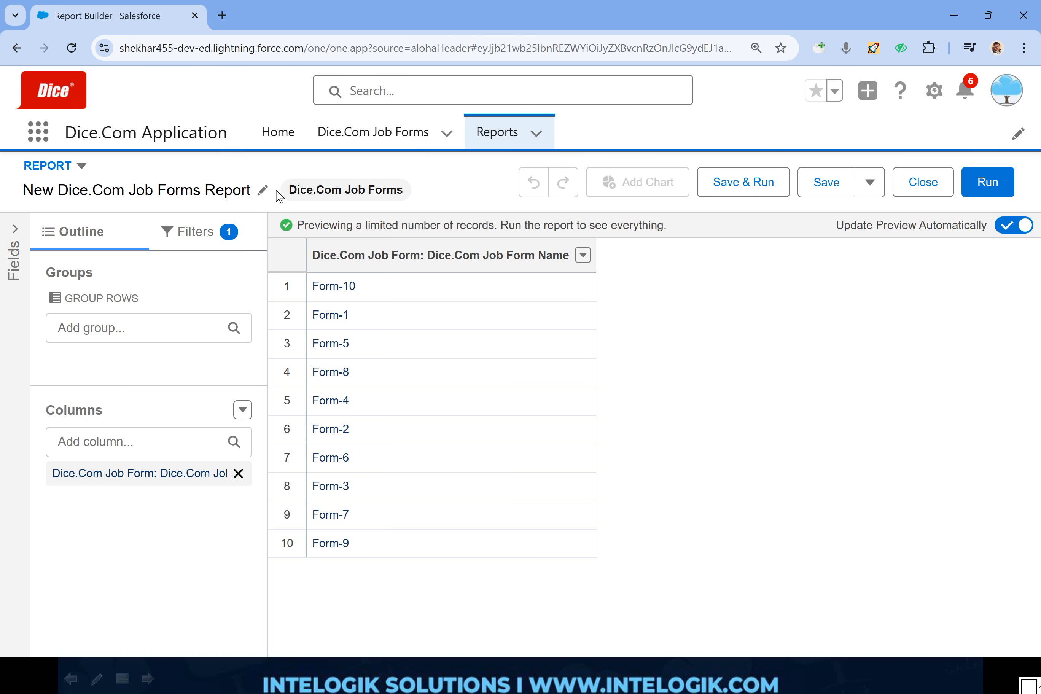
- Rename the new report as Report In LEX
{"action": "left_click", "coordinate": [263, 191]}
{"action": "type", "text": "R"}
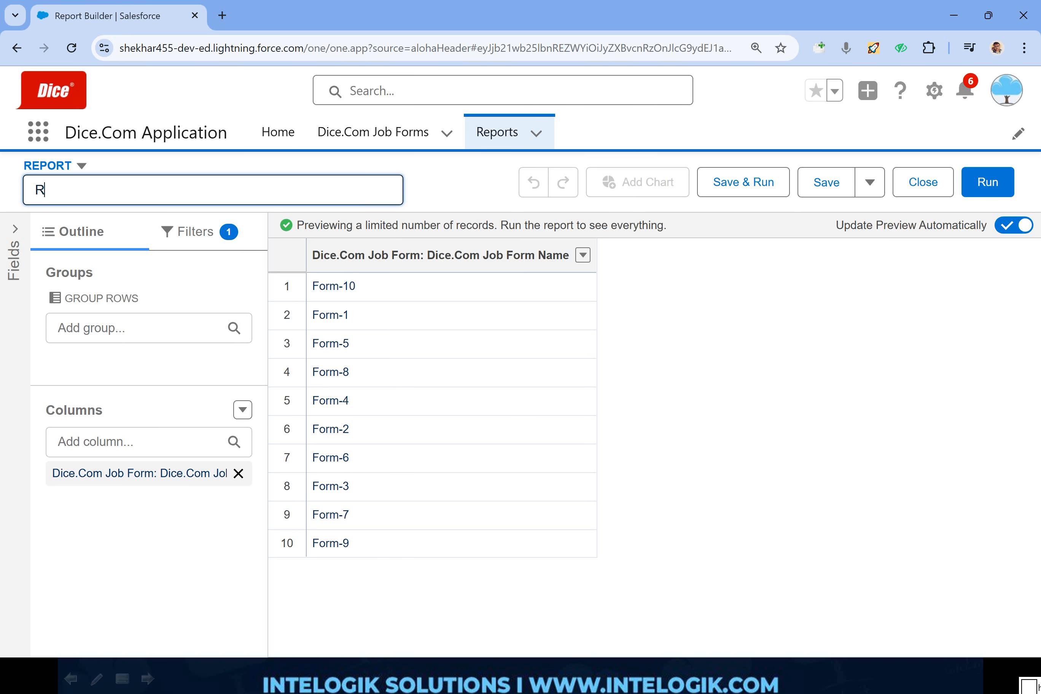
{"action": "type", "text": "eport In LEX"}
{"action": "left_click", "coordinate": [715, 326]}
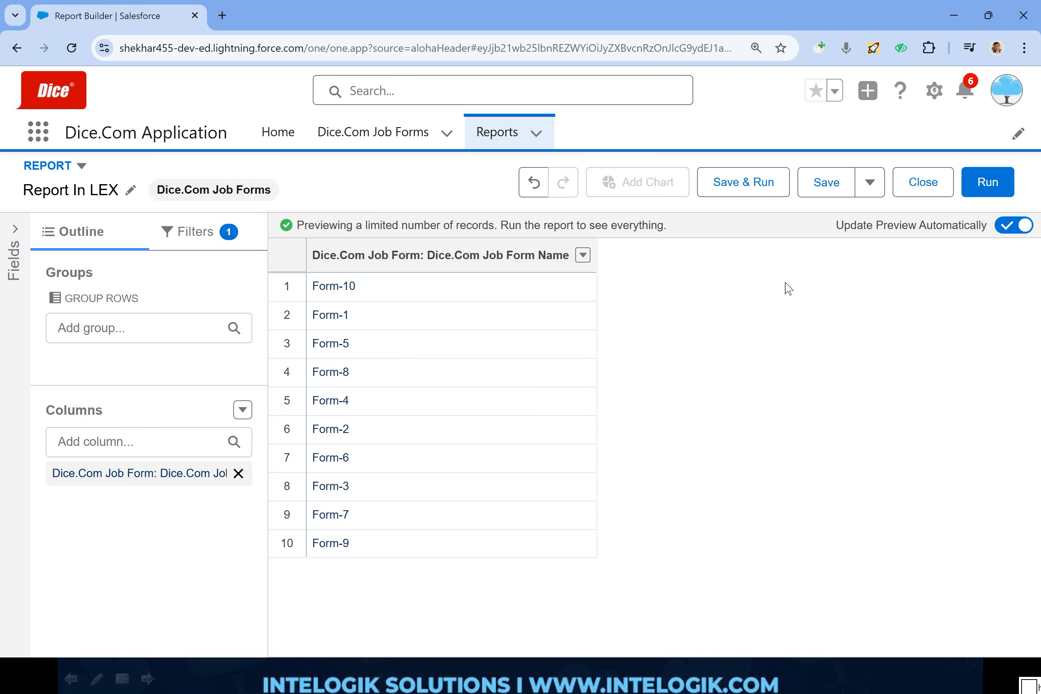
- View the report's save properties without saving, run the report to see its output, and return to editing it
{"action": "left_click", "coordinate": [756, 193]}
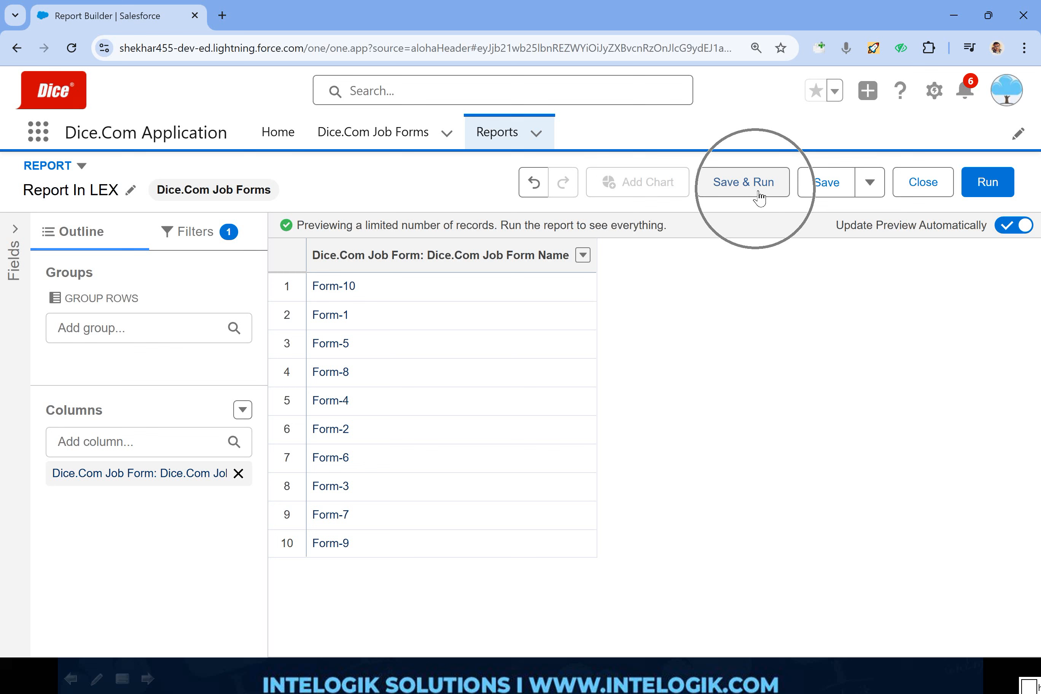
{"action": "left_click", "coordinate": [870, 188]}
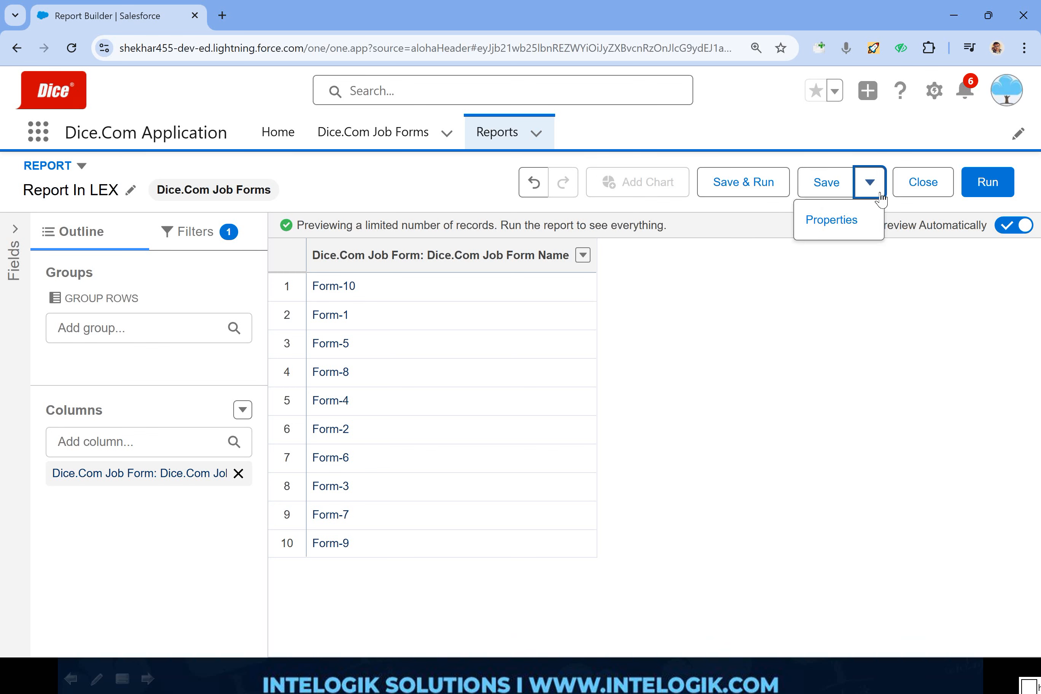
{"action": "left_click", "coordinate": [846, 217]}
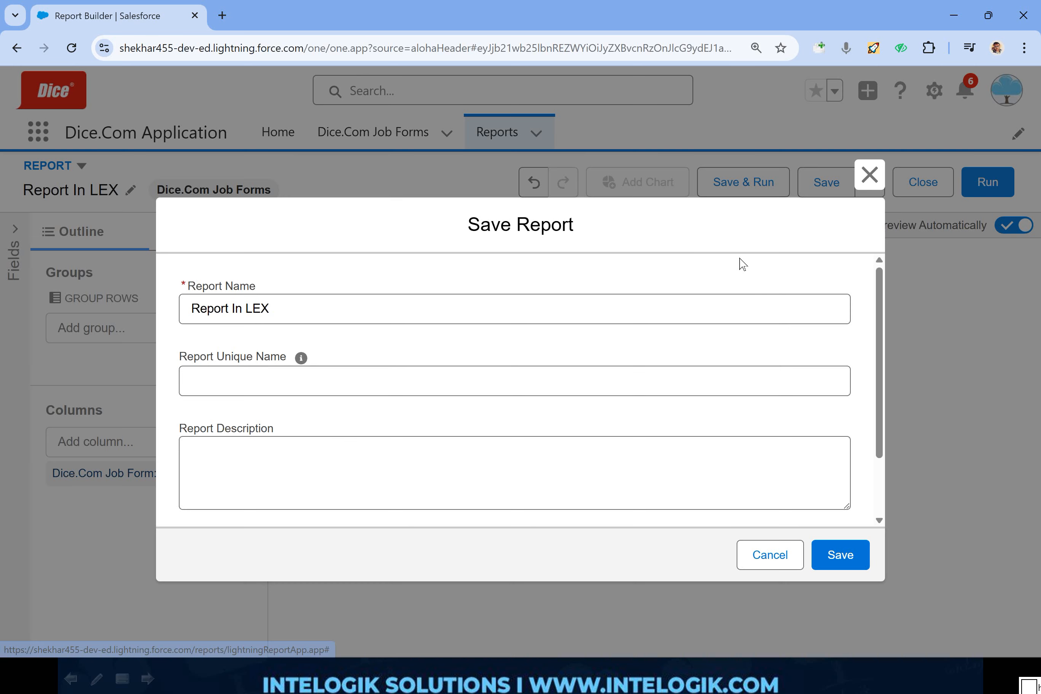
{"action": "left_click", "coordinate": [870, 174]}
{"action": "left_click", "coordinate": [1001, 190]}
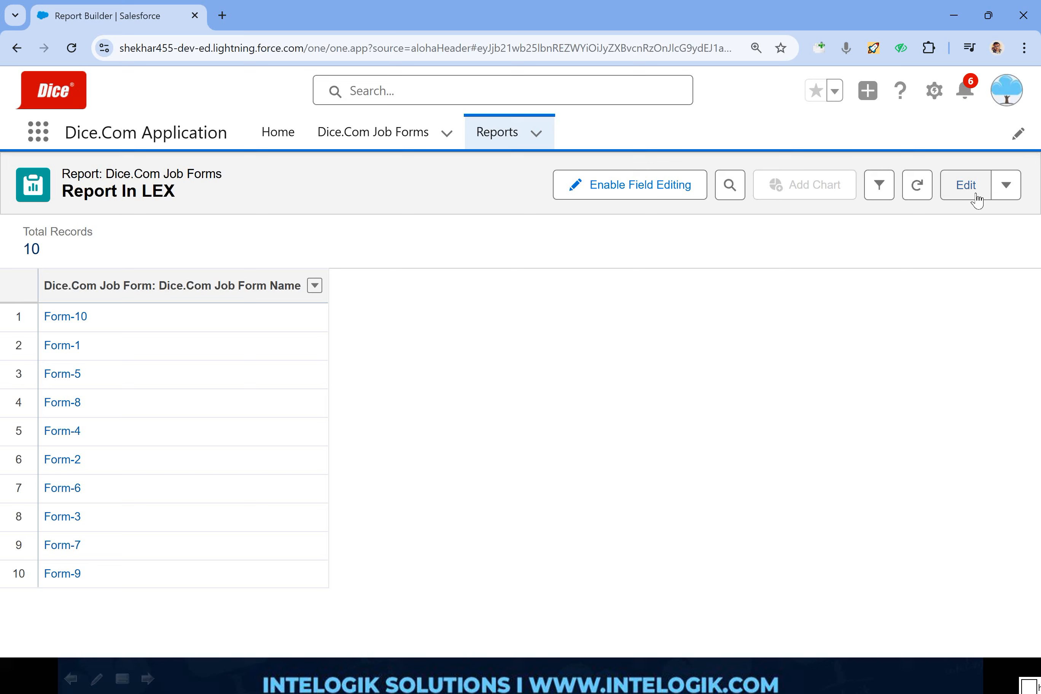
{"action": "left_click", "coordinate": [954, 196]}
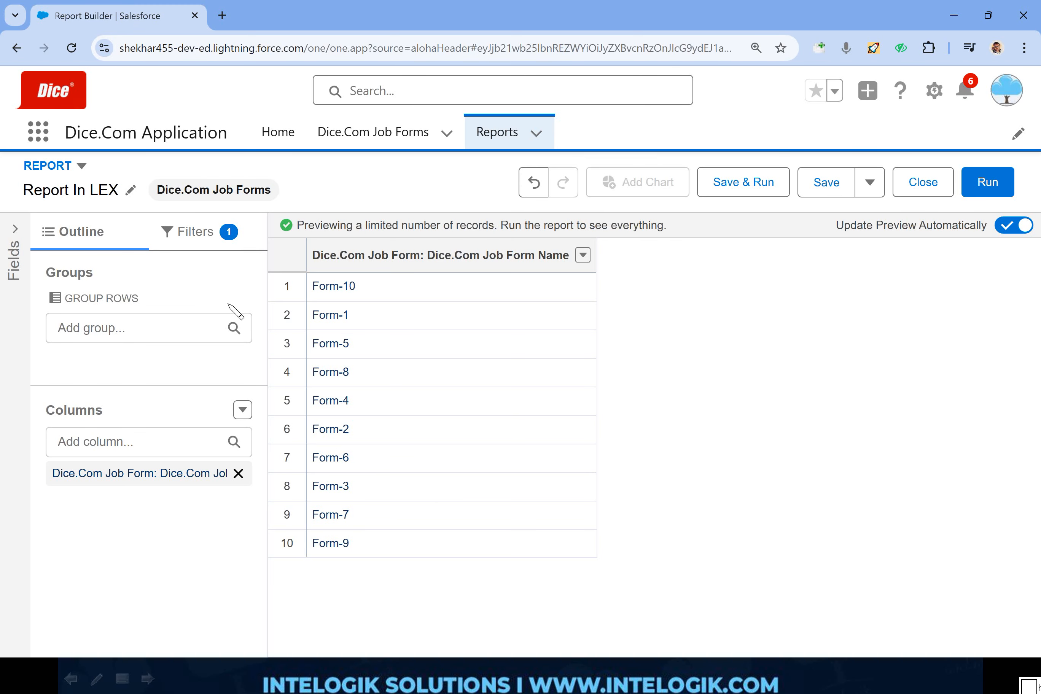
- Show the list of available fields, add the First Name column, and remove the Dice.Com Job Form Name column
{"action": "left_click", "coordinate": [15, 229]}
{"action": "scroll", "coordinate": [249, 353], "scroll_direction": "down", "scroll_amount": 2}
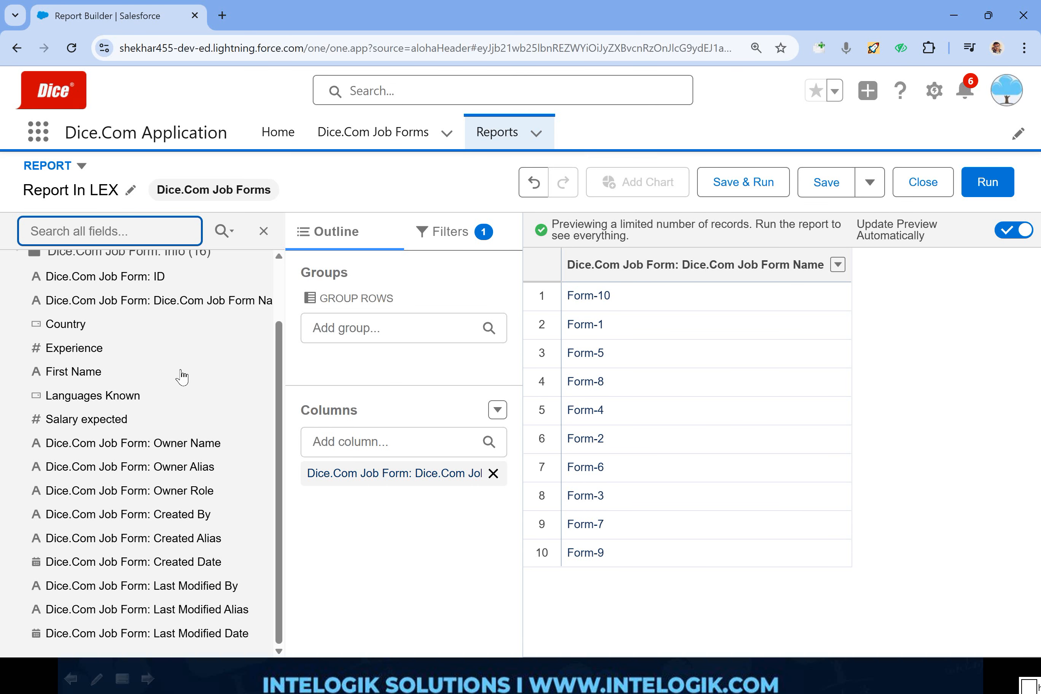
{"action": "double_click", "coordinate": [94, 380]}
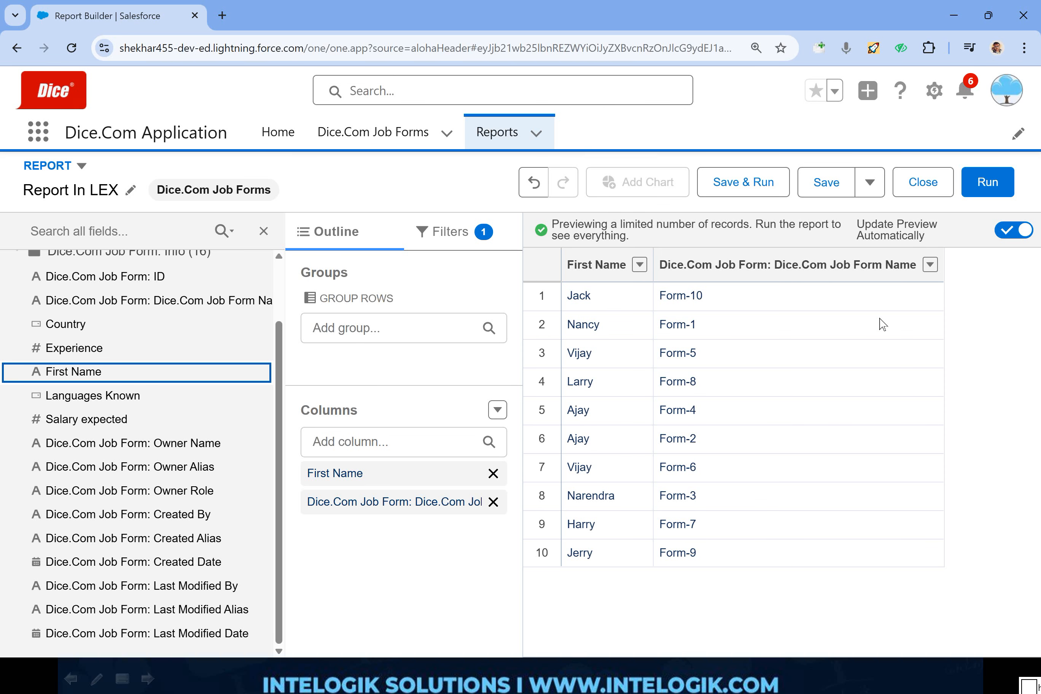
{"action": "left_click", "coordinate": [930, 265]}
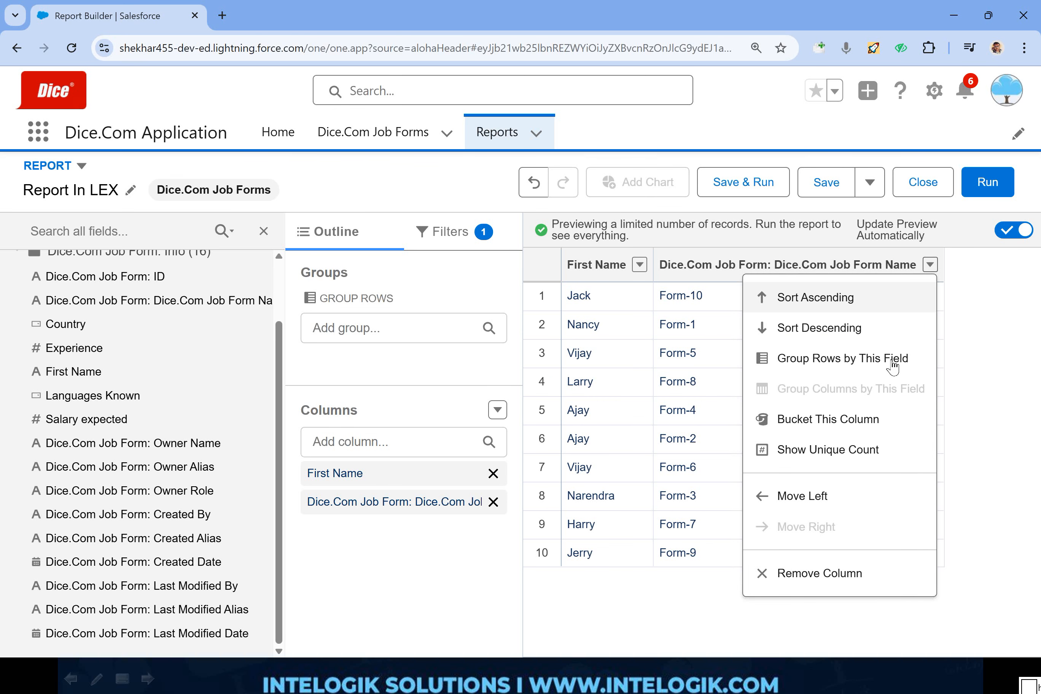
{"action": "left_click", "coordinate": [821, 573]}
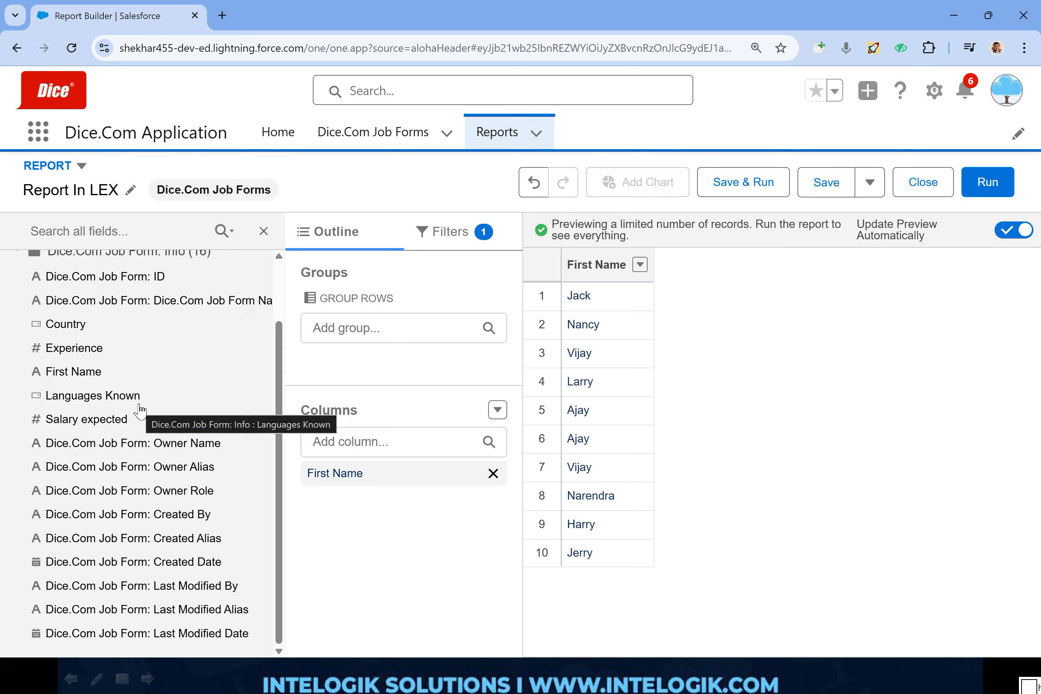
- Add the Experience and Salary expected fields as report columns and hide the list of available fields
{"action": "double_click", "coordinate": [77, 351]}
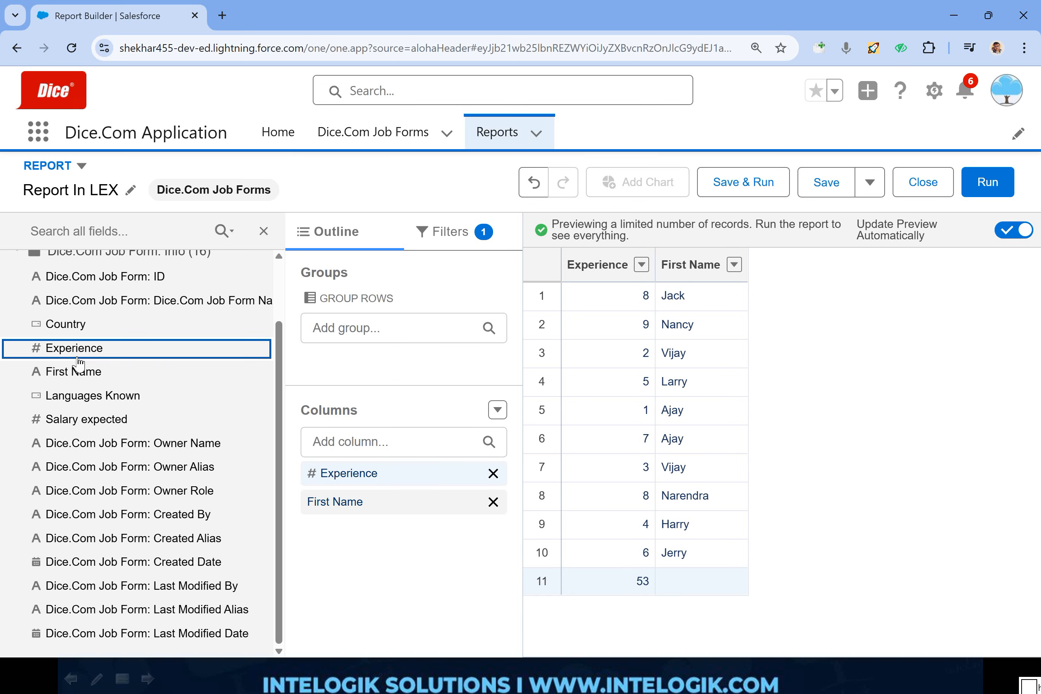
{"action": "left_click", "coordinate": [86, 421]}
{"action": "double_click", "coordinate": [88, 423]}
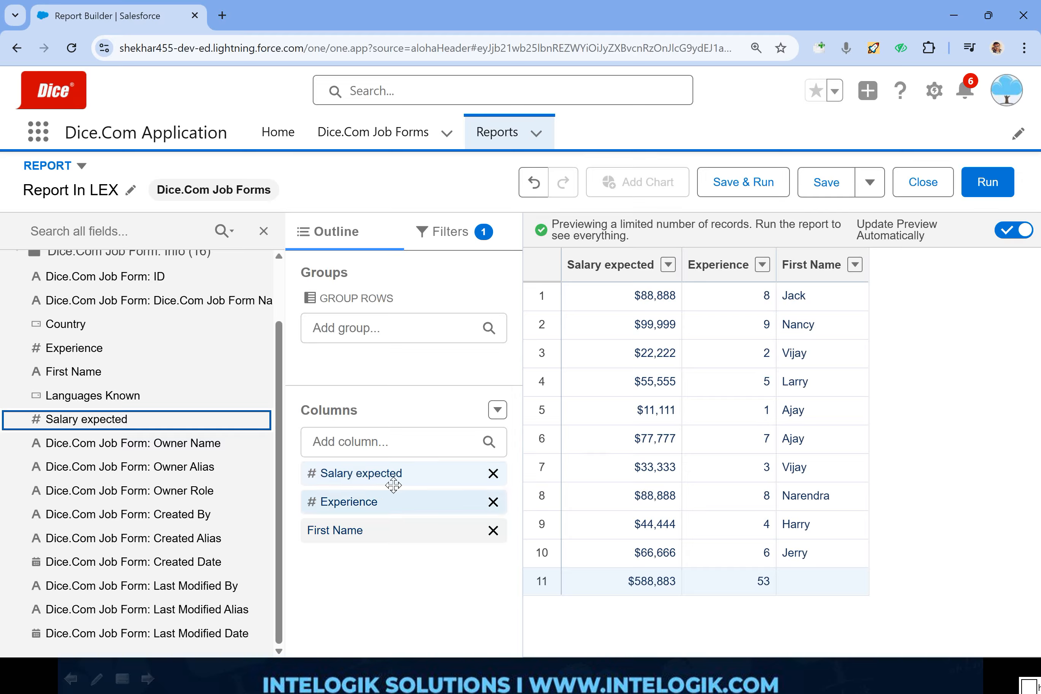
{"action": "left_click", "coordinate": [262, 232]}
{"action": "left_click", "coordinate": [263, 232]}
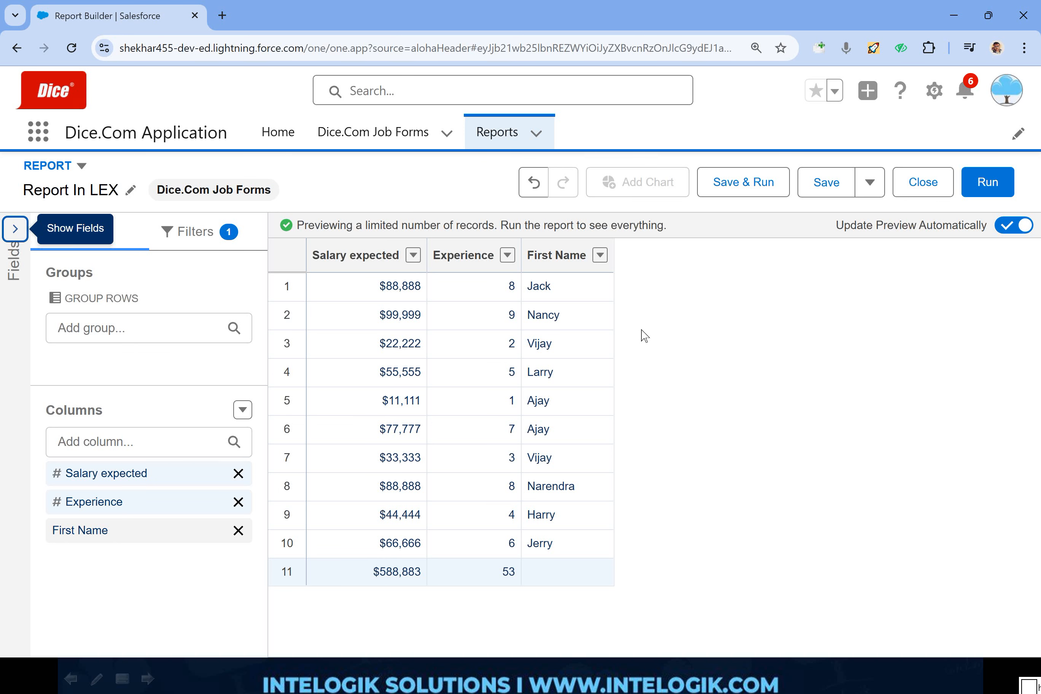
- Choose and apply the Report format that takes columns and filters from a single report type
{"action": "left_click", "coordinate": [81, 167]}
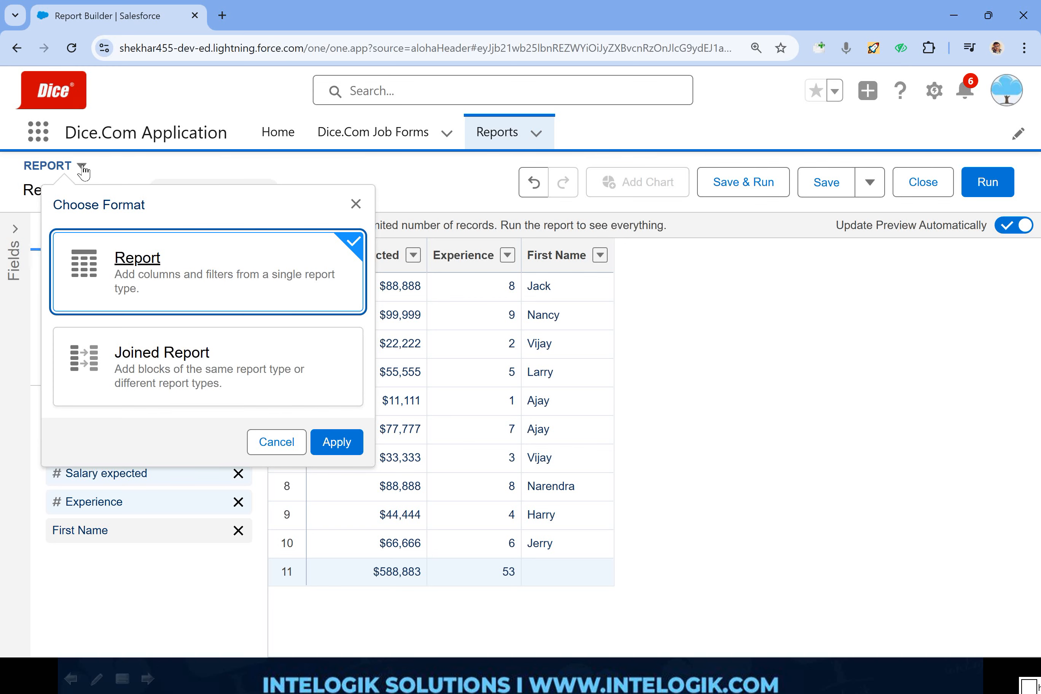
{"action": "left_click", "coordinate": [220, 262]}
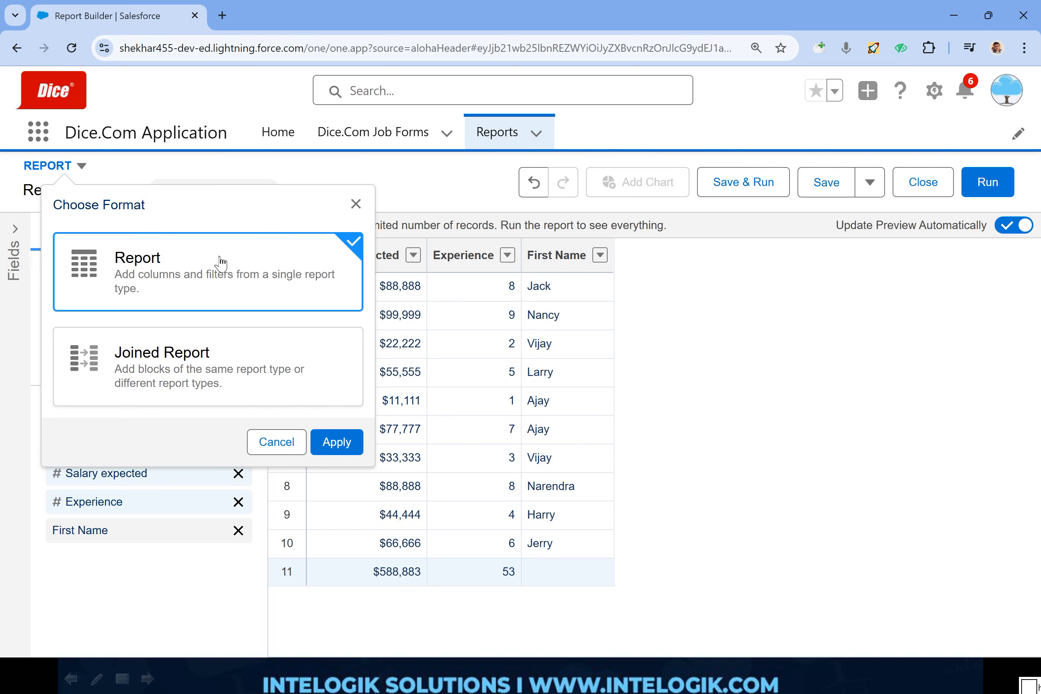
{"action": "left_click", "coordinate": [337, 443]}
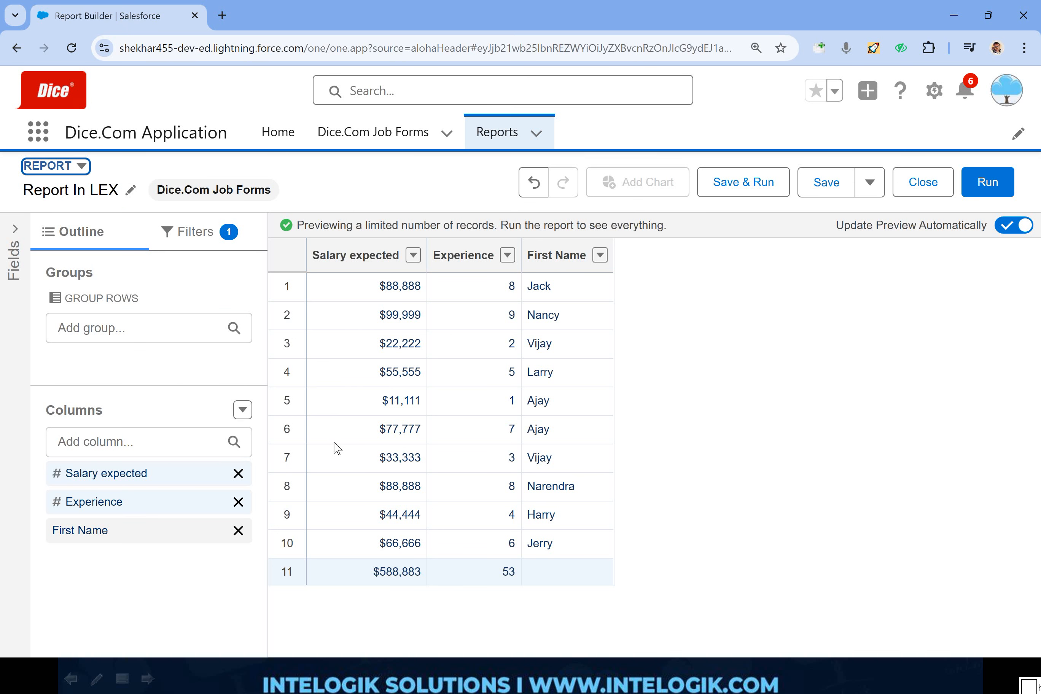
- Outline the report preview and the row-grouping section with the red pen, and clear the marks
{"action": "mouse_move", "coordinate": [683, 213]}
{"action": "left_mouse_down"}
{"action": "mouse_move", "coordinate": [668, 210]}
{"action": "mouse_move", "coordinate": [238, 527]}
{"action": "mouse_move", "coordinate": [421, 630]}
{"action": "left_mouse_up"}
{"action": "mouse_move", "coordinate": [569, 636]}
{"action": "left_mouse_down"}
{"action": "mouse_move", "coordinate": [632, 238]}
{"action": "mouse_move", "coordinate": [624, 203]}
{"action": "left_mouse_up"}
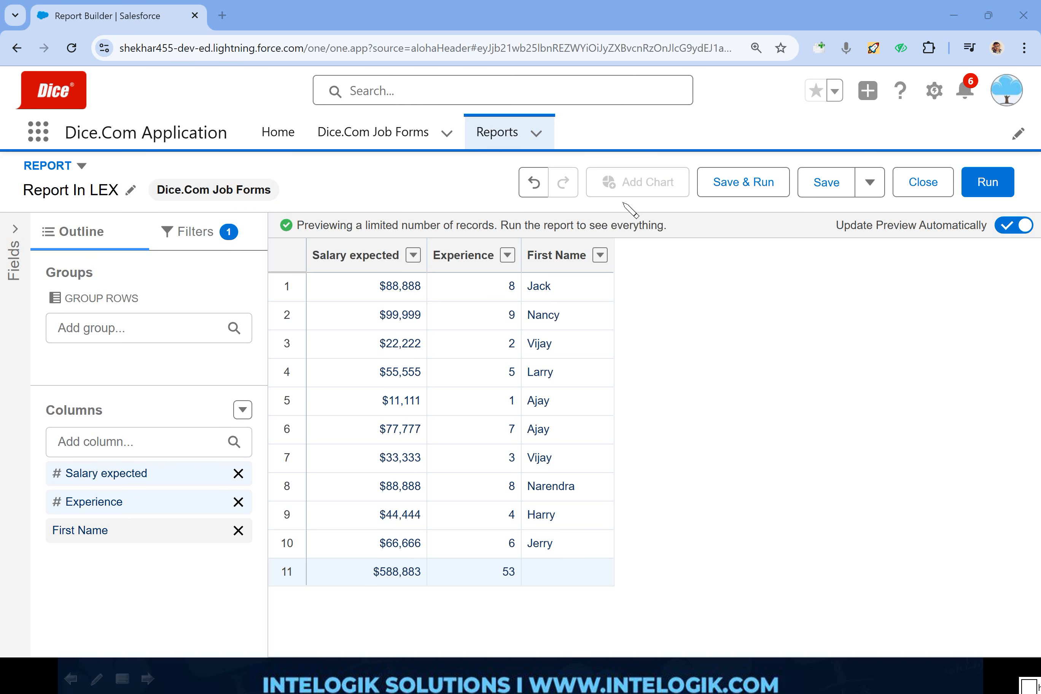
{"action": "mouse_move", "coordinate": [274, 292]}
{"action": "left_mouse_down"}
{"action": "mouse_move", "coordinate": [38, 289]}
{"action": "mouse_move", "coordinate": [282, 364]}
{"action": "mouse_move", "coordinate": [288, 283]}
{"action": "left_mouse_up"}
{"action": "key", "text": "e"}
- Group the report rows by the Experience field
{"action": "left_click", "coordinate": [142, 328]}
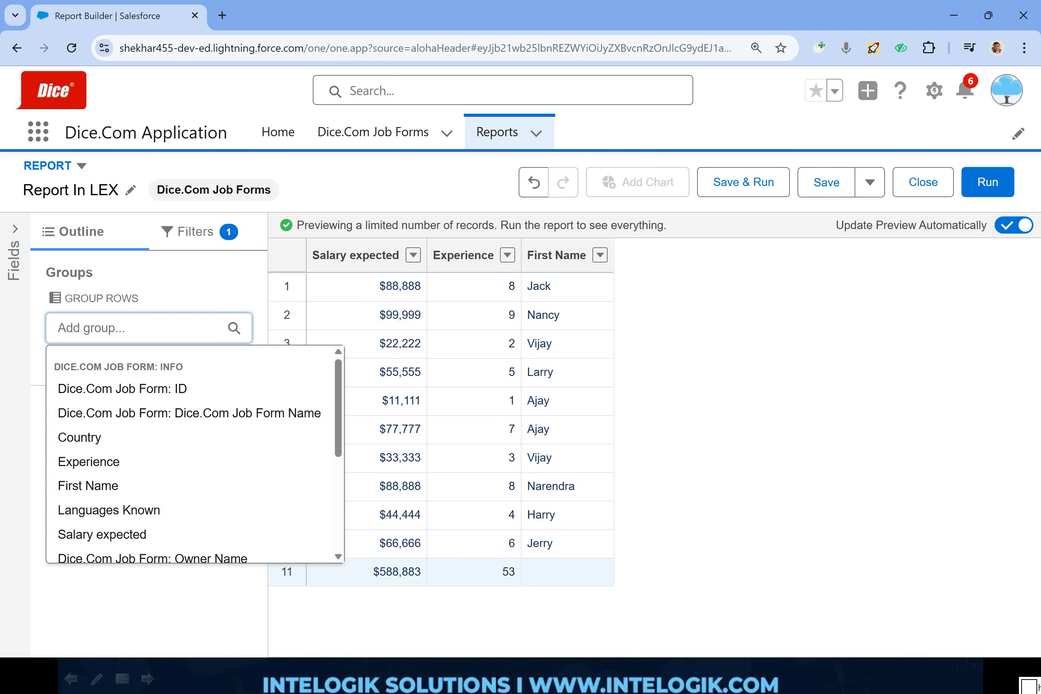
{"action": "left_click", "coordinate": [144, 462]}
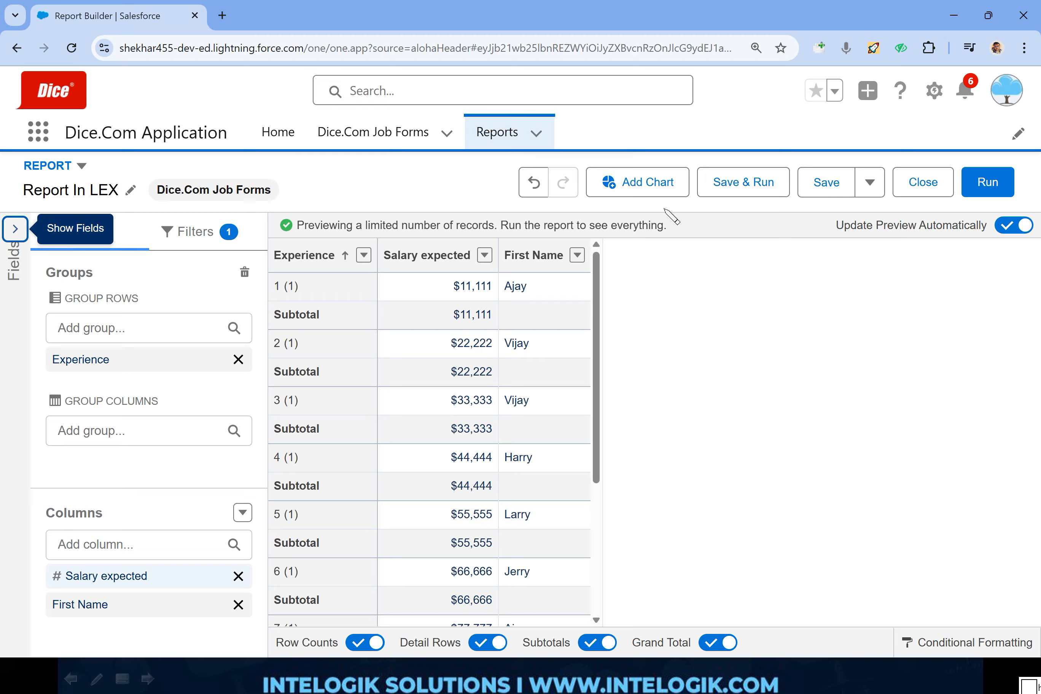
- Outline the grouped preview in red and clear it, and do the same around the column-grouping section
{"action": "mouse_move", "coordinate": [666, 207]}
{"action": "left_mouse_down"}
{"action": "mouse_move", "coordinate": [266, 211]}
{"action": "mouse_move", "coordinate": [233, 542]}
{"action": "mouse_move", "coordinate": [455, 672]}
{"action": "mouse_move", "coordinate": [632, 548]}
{"action": "mouse_move", "coordinate": [640, 215]}
{"action": "left_mouse_up"}
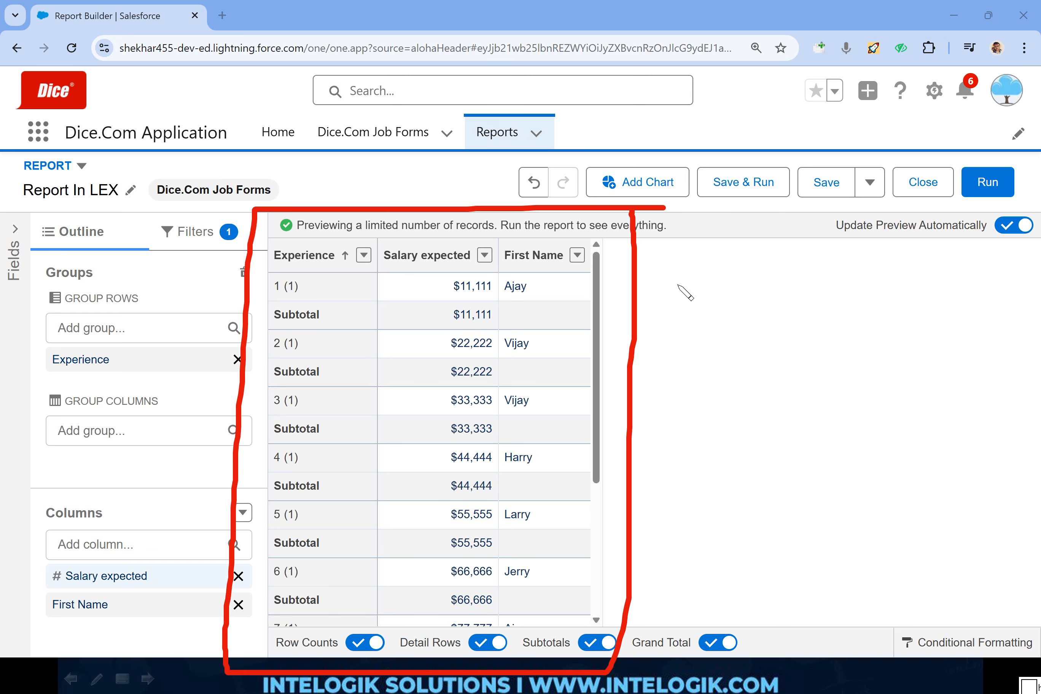
{"action": "key", "text": "Escape"}
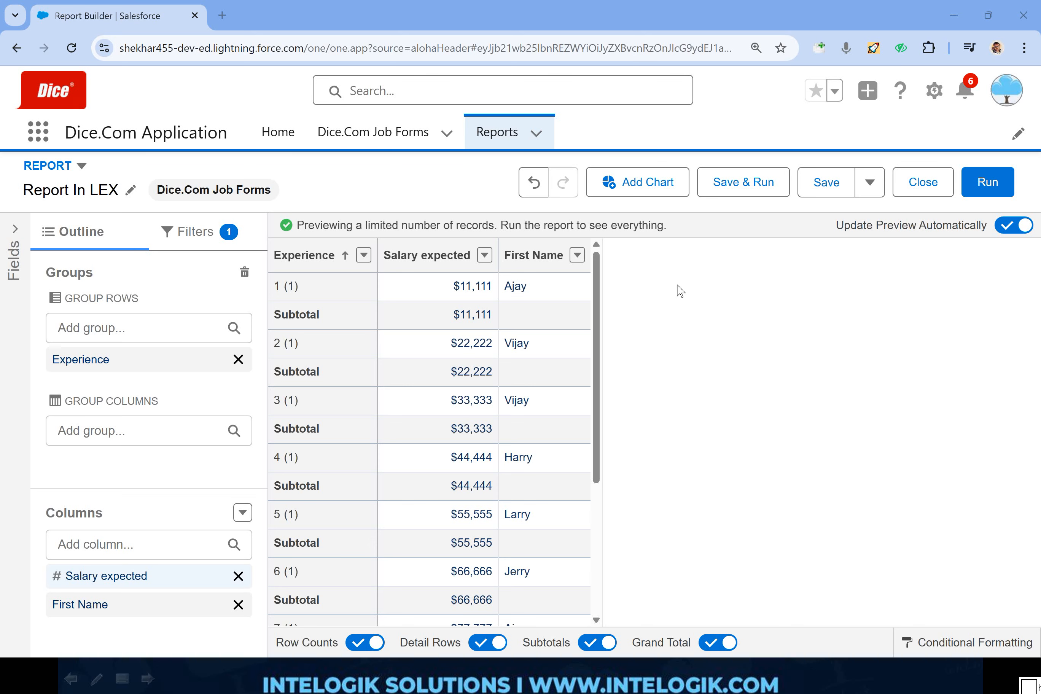
{"action": "key", "text": "Escape"}
{"action": "mouse_move", "coordinate": [248, 379]}
{"action": "left_mouse_down"}
{"action": "mouse_move", "coordinate": [67, 379]}
{"action": "mouse_move", "coordinate": [25, 464]}
{"action": "mouse_move", "coordinate": [248, 470]}
{"action": "mouse_move", "coordinate": [253, 376]}
{"action": "left_mouse_up"}
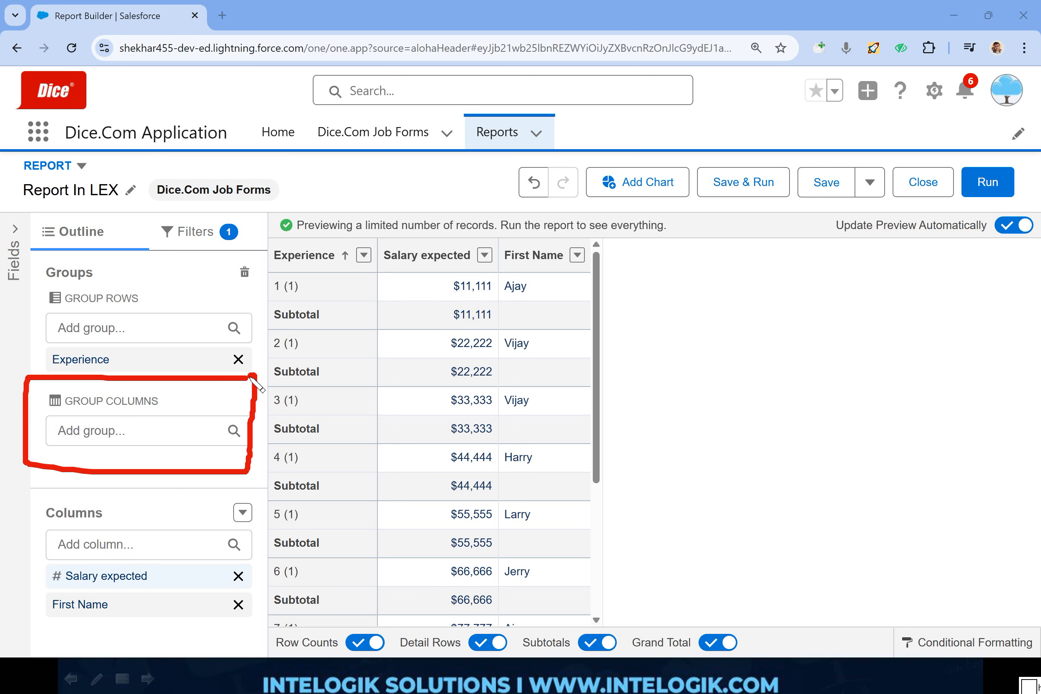
{"action": "key", "text": "Escape"}
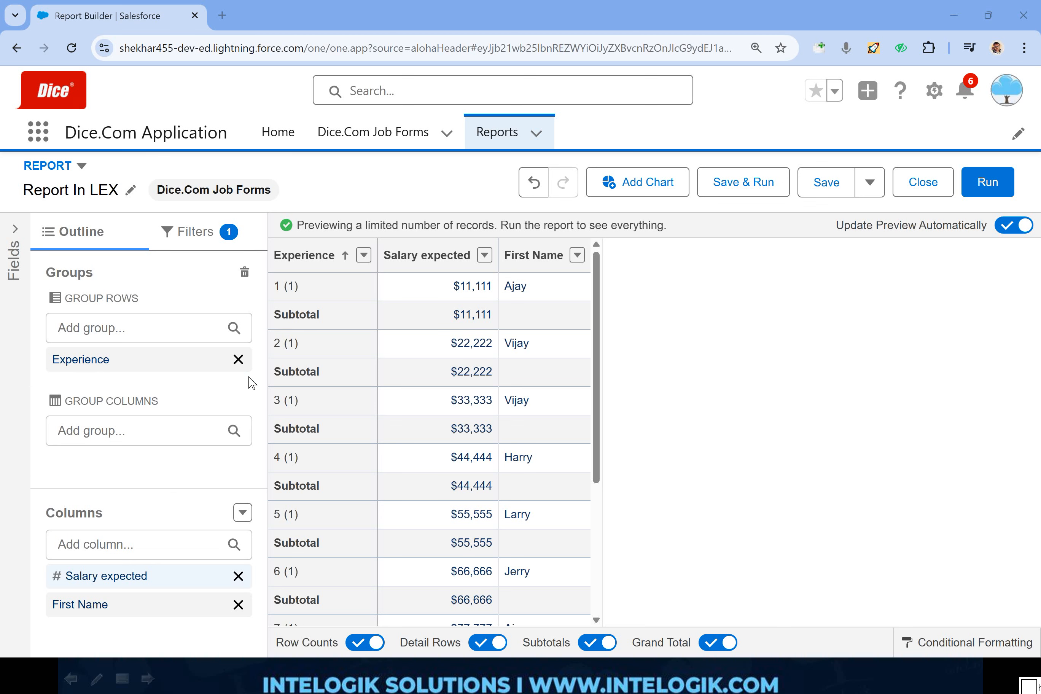
- Group the report columns by the Languages Known field to turn the report into a matrix
{"action": "left_click", "coordinate": [188, 431]}
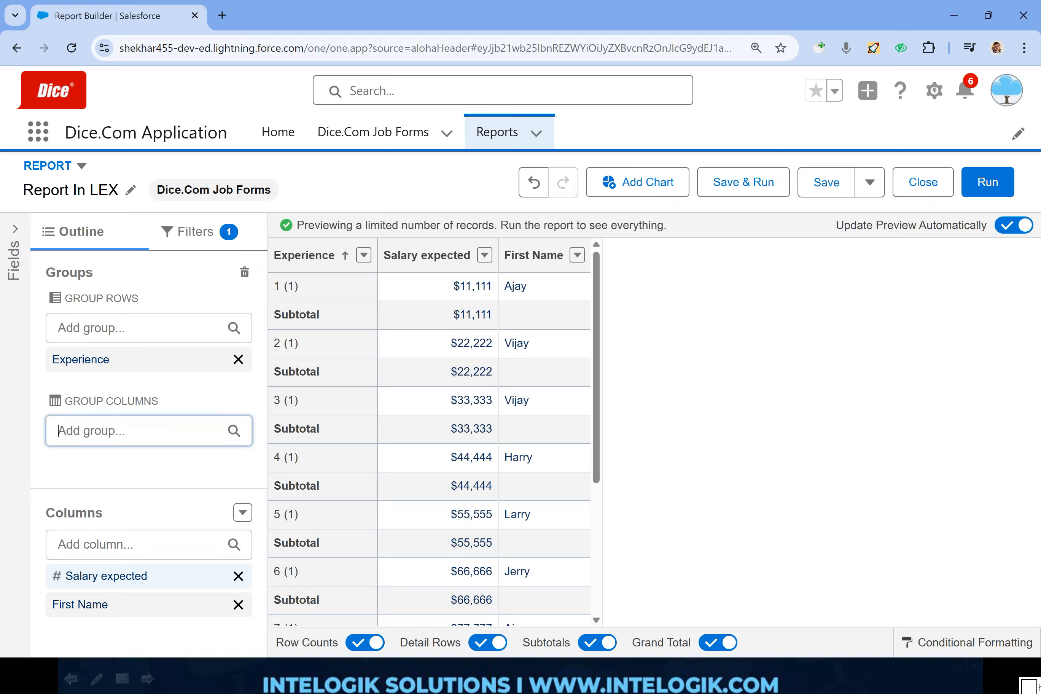
{"action": "left_click", "coordinate": [188, 430]}
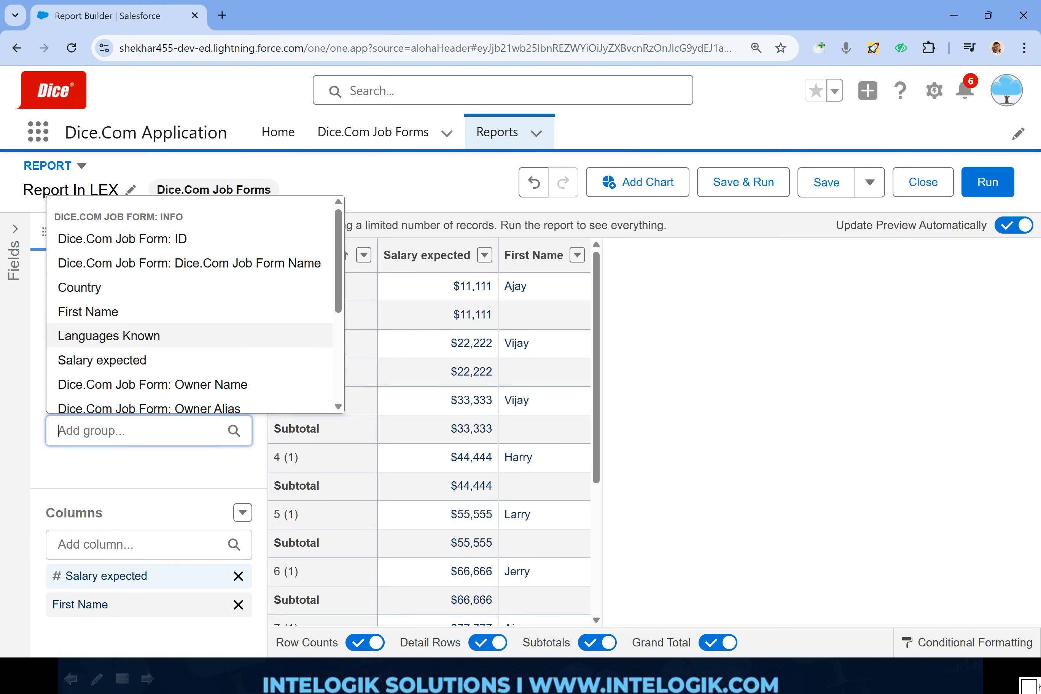
{"action": "left_click", "coordinate": [134, 337]}
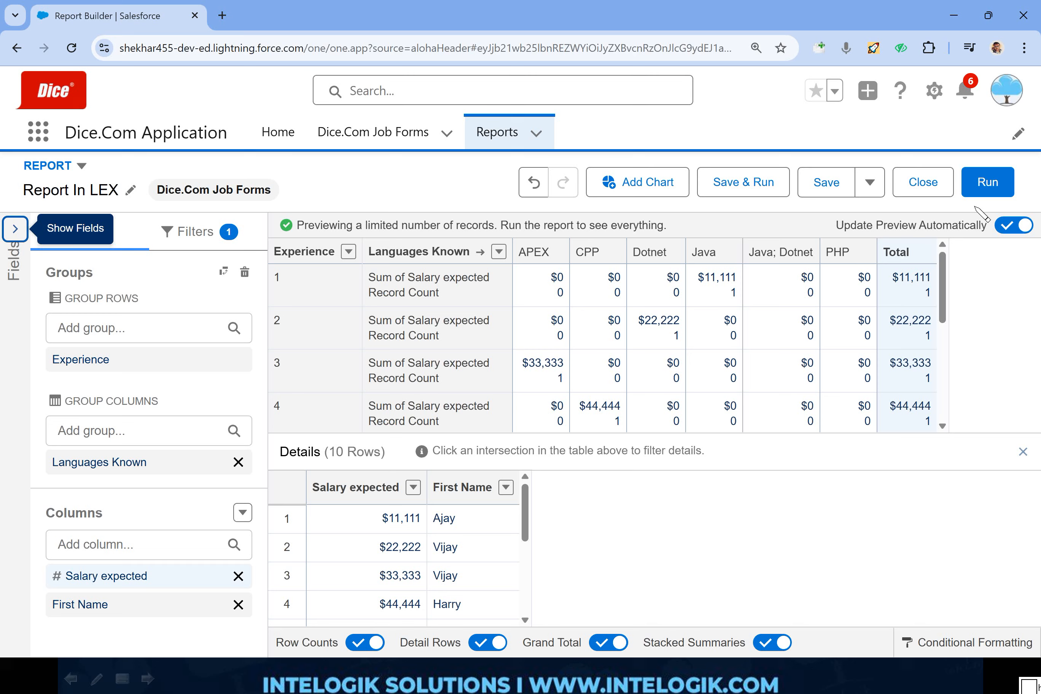
- Outline the matrix preview with the red pen, clear that mark, and outline the row-grouping section in red
{"action": "mouse_move", "coordinate": [977, 204]}
{"action": "left_mouse_down"}
{"action": "mouse_move", "coordinate": [389, 202]}
{"action": "mouse_move", "coordinate": [240, 511]}
{"action": "left_mouse_up"}
{"action": "mouse_move", "coordinate": [338, 530]}
{"action": "left_mouse_down"}
{"action": "mouse_move", "coordinate": [865, 527]}
{"action": "mouse_move", "coordinate": [867, 192]}
{"action": "left_mouse_up"}
{"action": "key", "text": "ctrl+p"}
{"action": "mouse_move", "coordinate": [303, 282]}
{"action": "left_mouse_down"}
{"action": "mouse_move", "coordinate": [167, 282]}
{"action": "mouse_move", "coordinate": [40, 323]}
{"action": "mouse_move", "coordinate": [294, 356]}
{"action": "mouse_move", "coordinate": [285, 287]}
{"action": "left_mouse_up"}
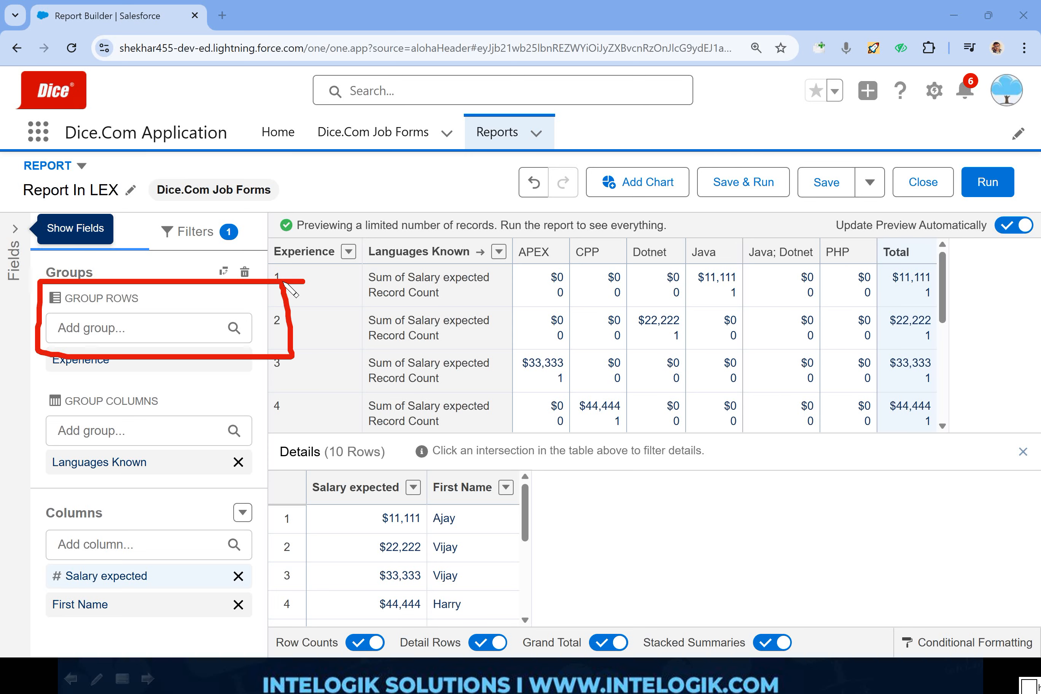
- Mark the grouping sections and the matrix preview with the red pen, and clear the marks
{"action": "mouse_move", "coordinate": [301, 384]}
{"action": "left_mouse_down"}
{"action": "mouse_move", "coordinate": [51, 419]}
{"action": "mouse_move", "coordinate": [278, 448]}
{"action": "mouse_move", "coordinate": [271, 381]}
{"action": "left_mouse_up"}
{"action": "mouse_move", "coordinate": [206, 240]}
{"action": "left_mouse_down"}
{"action": "mouse_move", "coordinate": [103, 349]}
{"action": "mouse_move", "coordinate": [230, 397]}
{"action": "left_mouse_up"}
{"action": "mouse_move", "coordinate": [256, 289]}
{"action": "left_mouse_down"}
{"action": "mouse_move", "coordinate": [332, 441]}
{"action": "mouse_move", "coordinate": [188, 470]}
{"action": "mouse_move", "coordinate": [53, 314]}
{"action": "mouse_move", "coordinate": [233, 290]}
{"action": "mouse_move", "coordinate": [291, 299]}
{"action": "left_mouse_up"}
{"action": "key", "text": "e"}
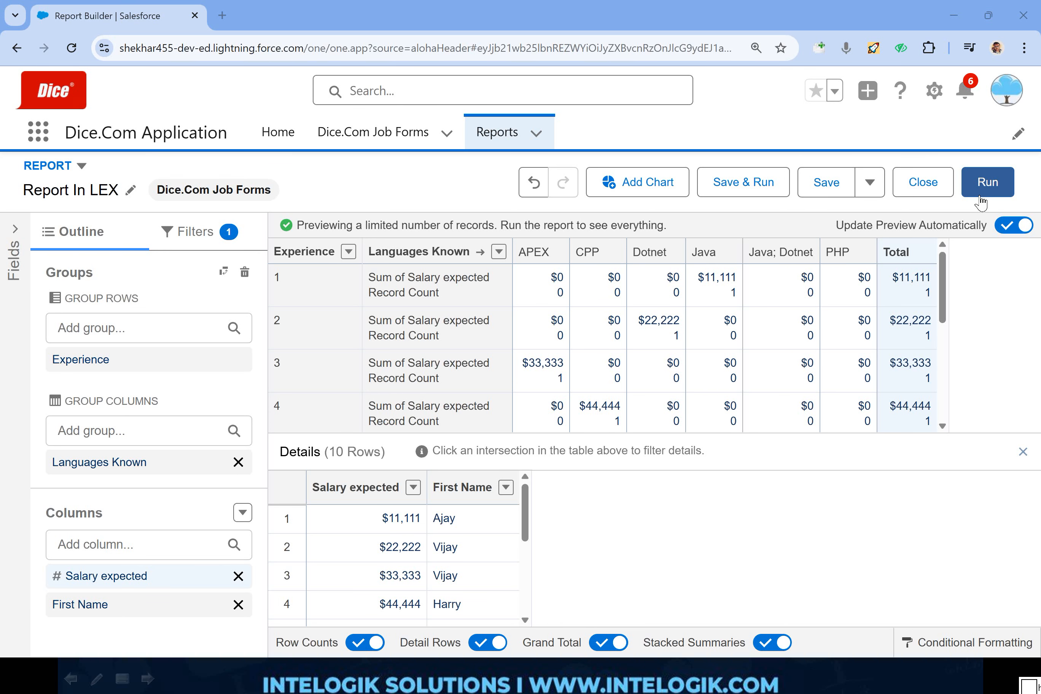
- Add a chart to the report and display it as a Donut
{"action": "left_click", "coordinate": [654, 186]}
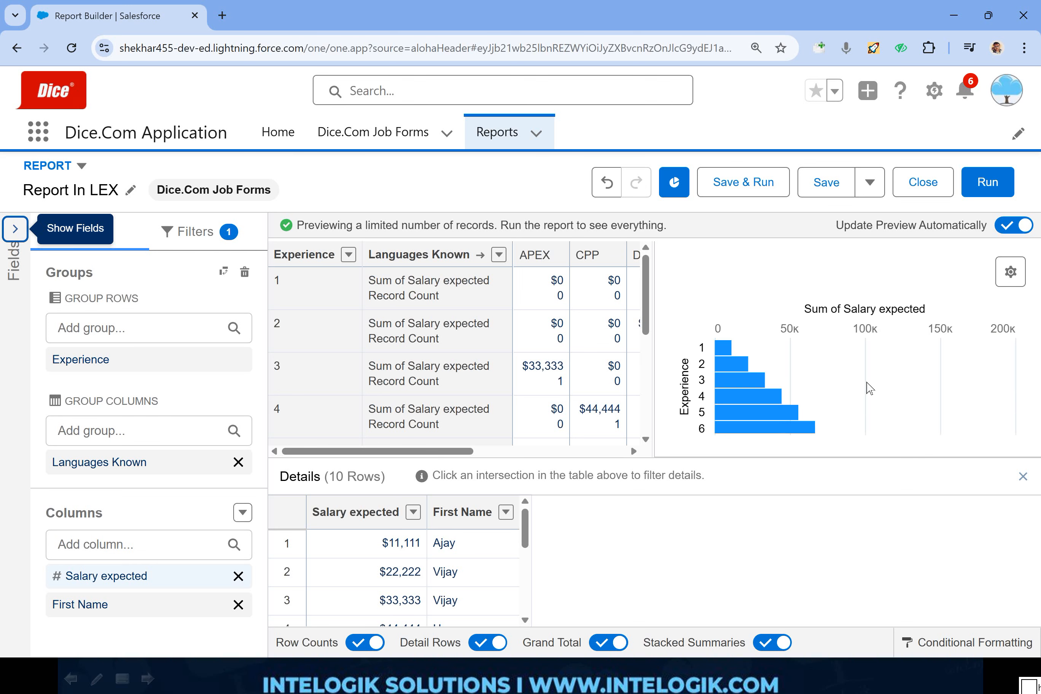
{"action": "left_click", "coordinate": [1011, 280]}
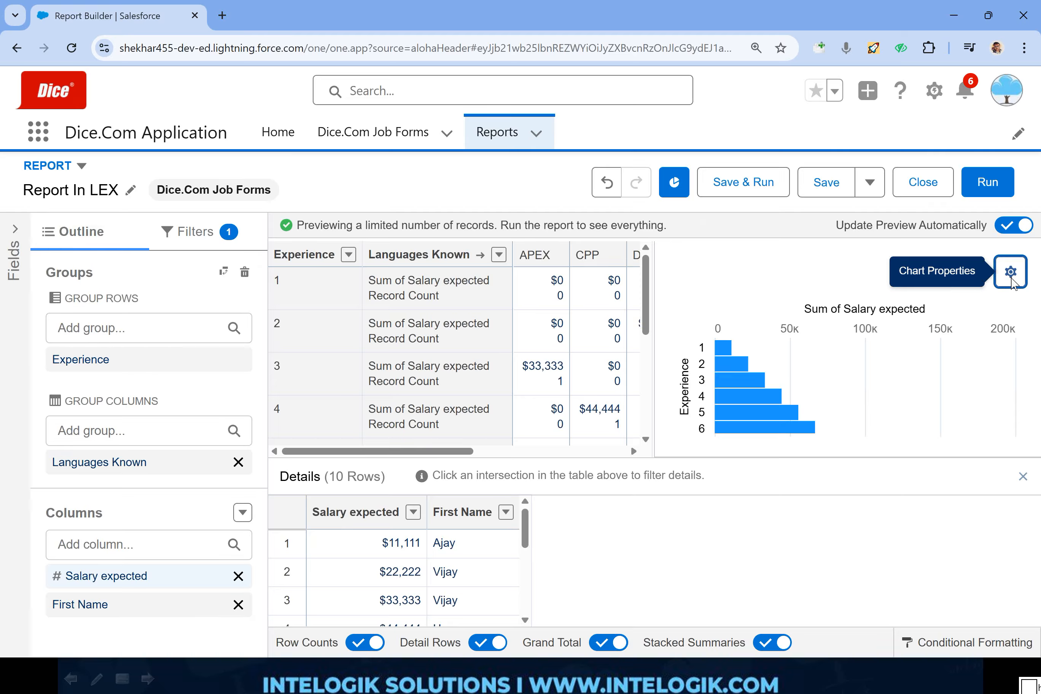
{"action": "left_click", "coordinate": [849, 408]}
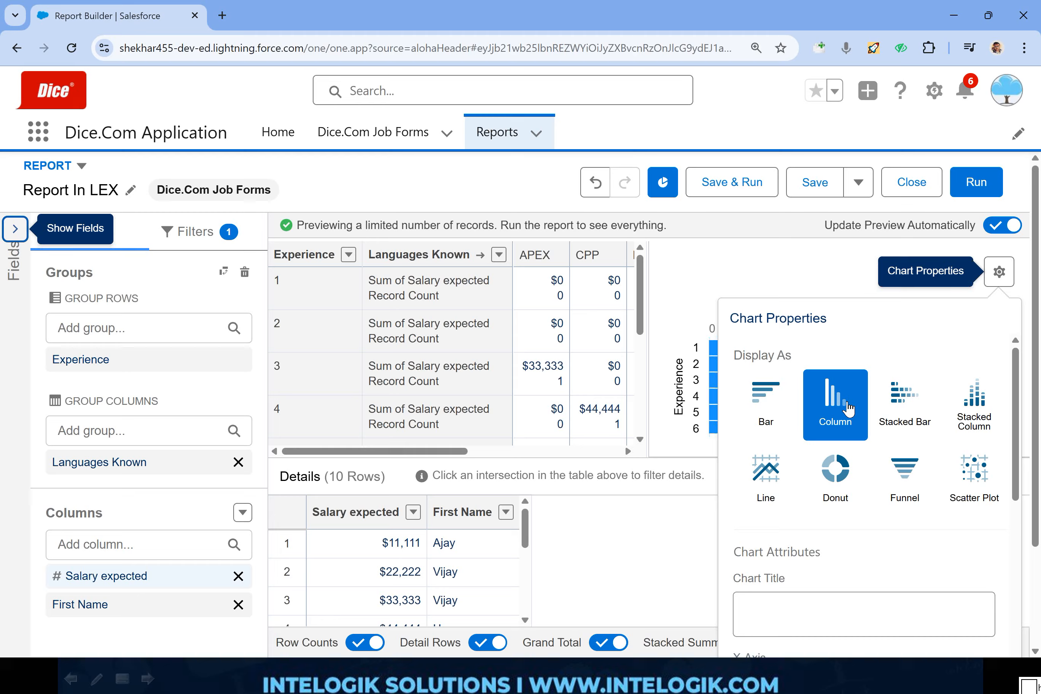
{"action": "left_click", "coordinate": [834, 476]}
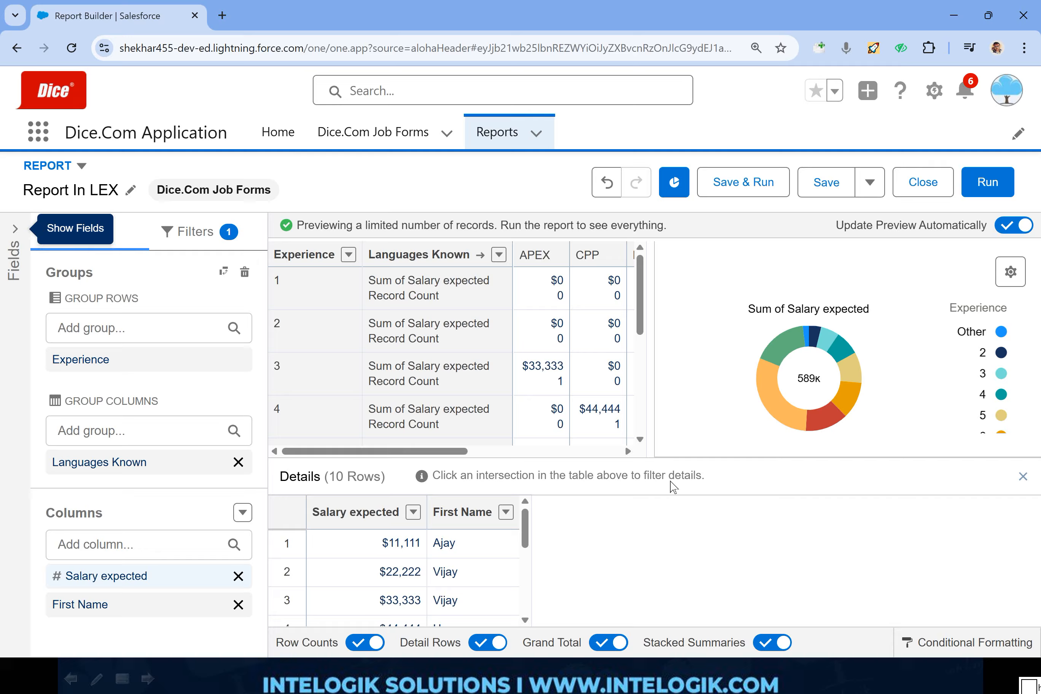
- Outline the row count, detail and total toggles and Conditional Formatting in red, and clear the marks
{"action": "mouse_move", "coordinate": [818, 618]}
{"action": "left_mouse_down"}
{"action": "mouse_move", "coordinate": [706, 613]}
{"action": "mouse_move", "coordinate": [254, 677]}
{"action": "mouse_move", "coordinate": [804, 680]}
{"action": "mouse_move", "coordinate": [811, 621]}
{"action": "left_mouse_up"}
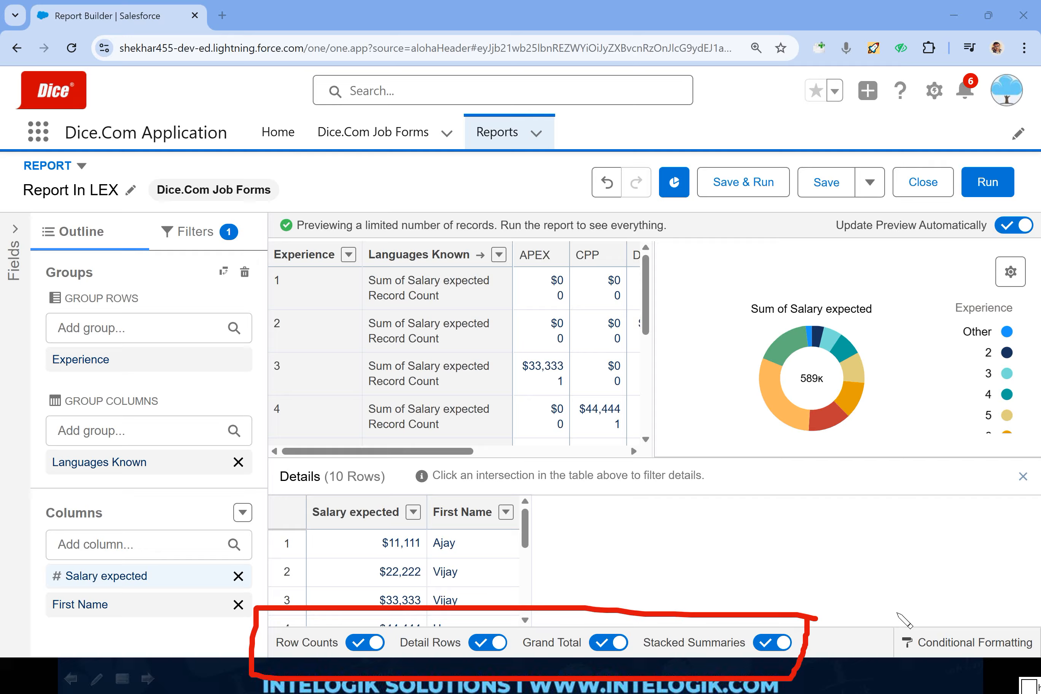
{"action": "mouse_move", "coordinate": [1023, 609]}
{"action": "left_mouse_down"}
{"action": "mouse_move", "coordinate": [999, 610]}
{"action": "mouse_move", "coordinate": [899, 663]}
{"action": "mouse_move", "coordinate": [1024, 672]}
{"action": "mouse_move", "coordinate": [1025, 620]}
{"action": "left_mouse_up"}
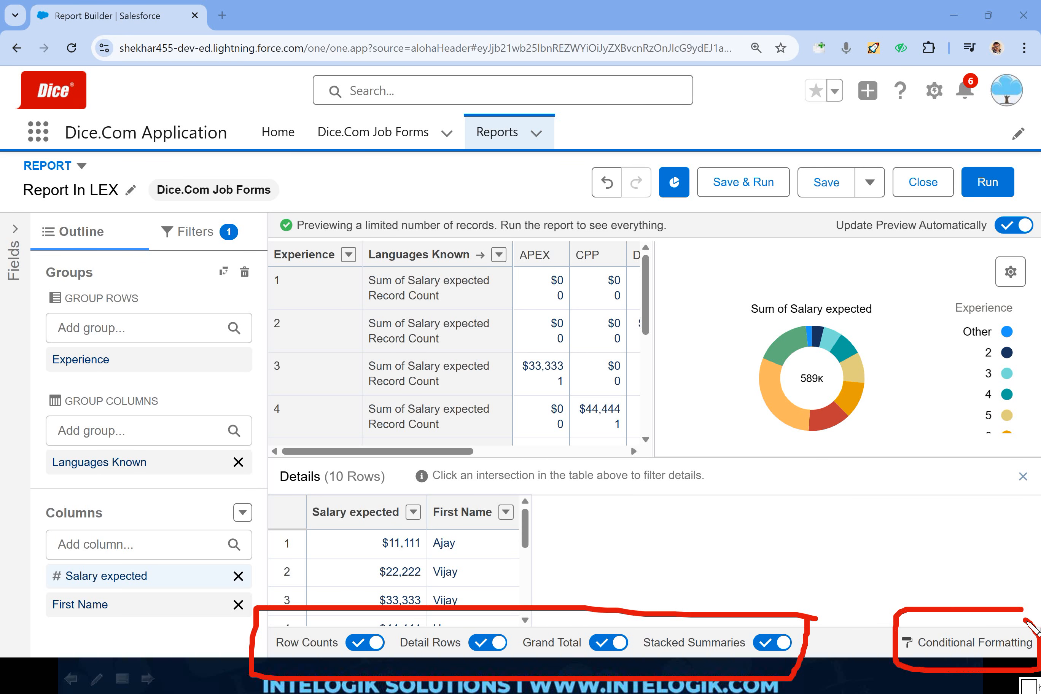
{"action": "key", "text": "Escape"}
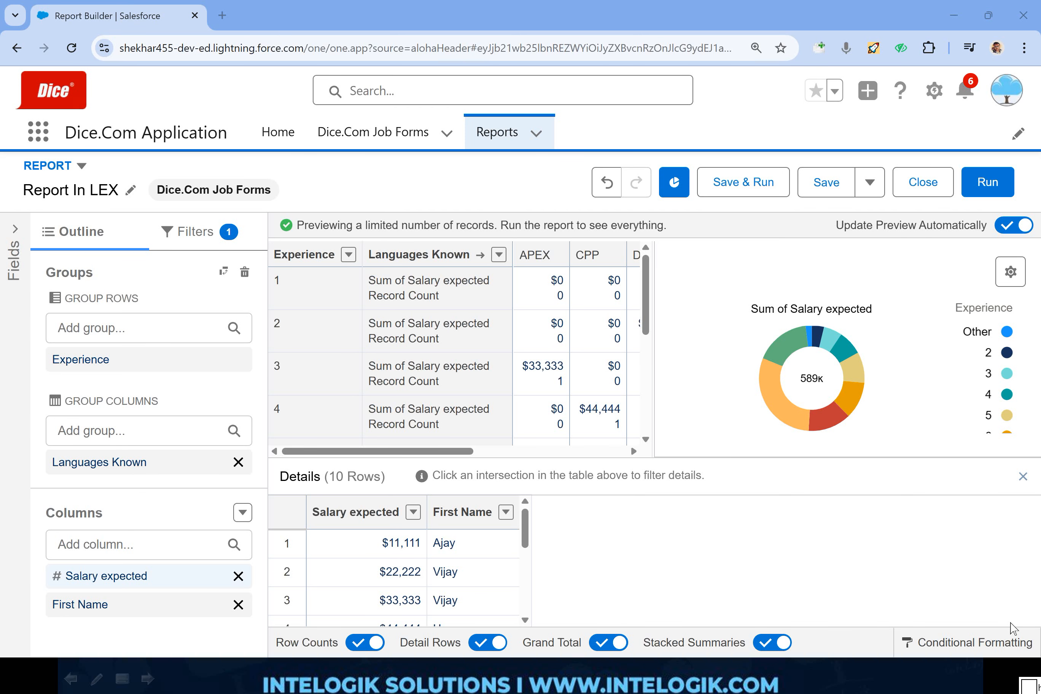
- Examine the settings for a new conditional formatting rule and leave without defining one
{"action": "left_click", "coordinate": [965, 643]}
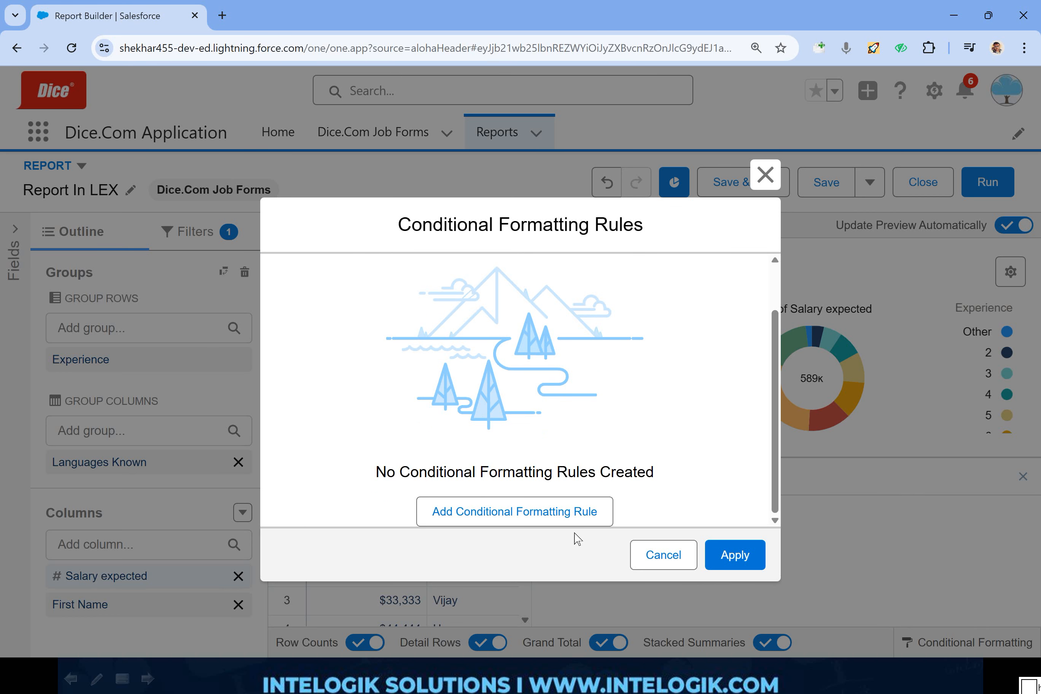
{"action": "left_click", "coordinate": [541, 512]}
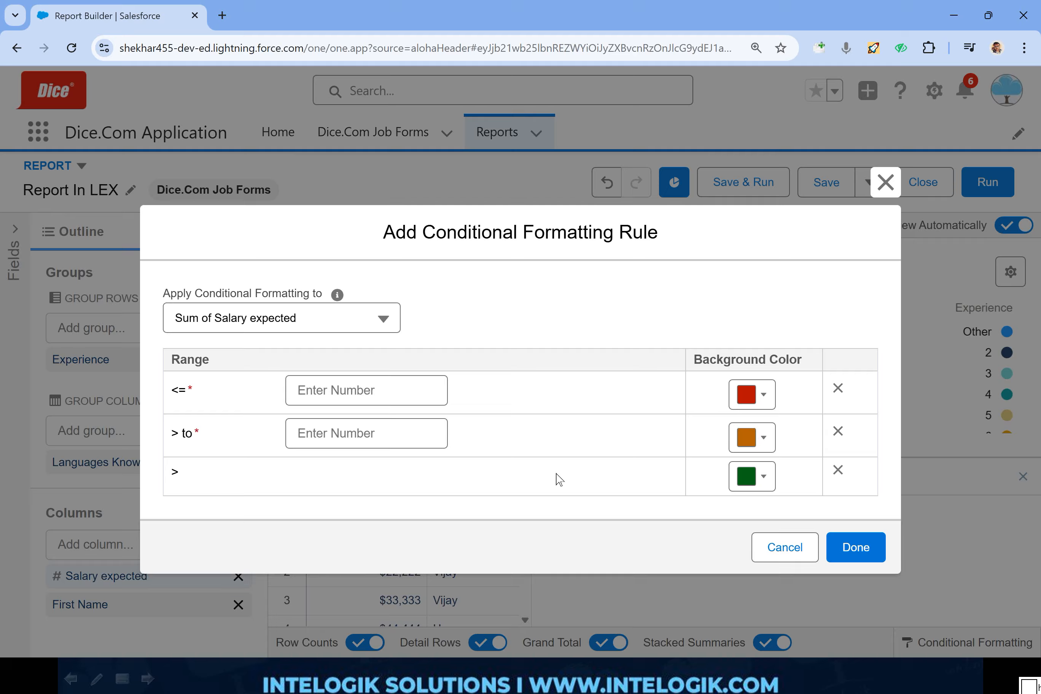
{"action": "left_click", "coordinate": [839, 551]}
{"action": "left_click", "coordinate": [874, 185]}
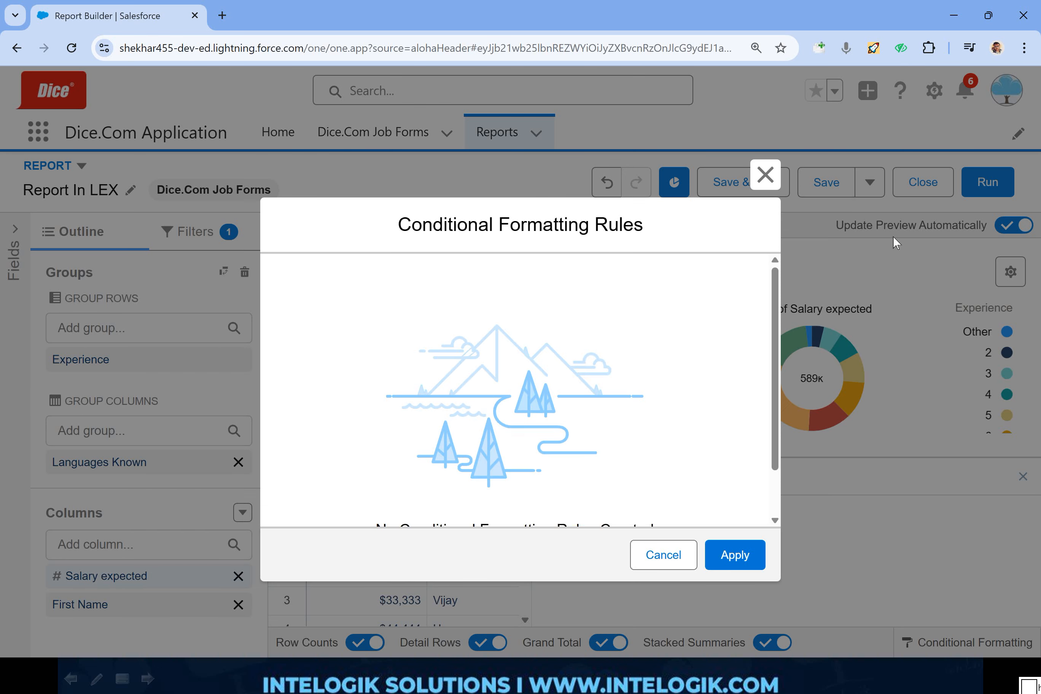
{"action": "left_click", "coordinate": [765, 174]}
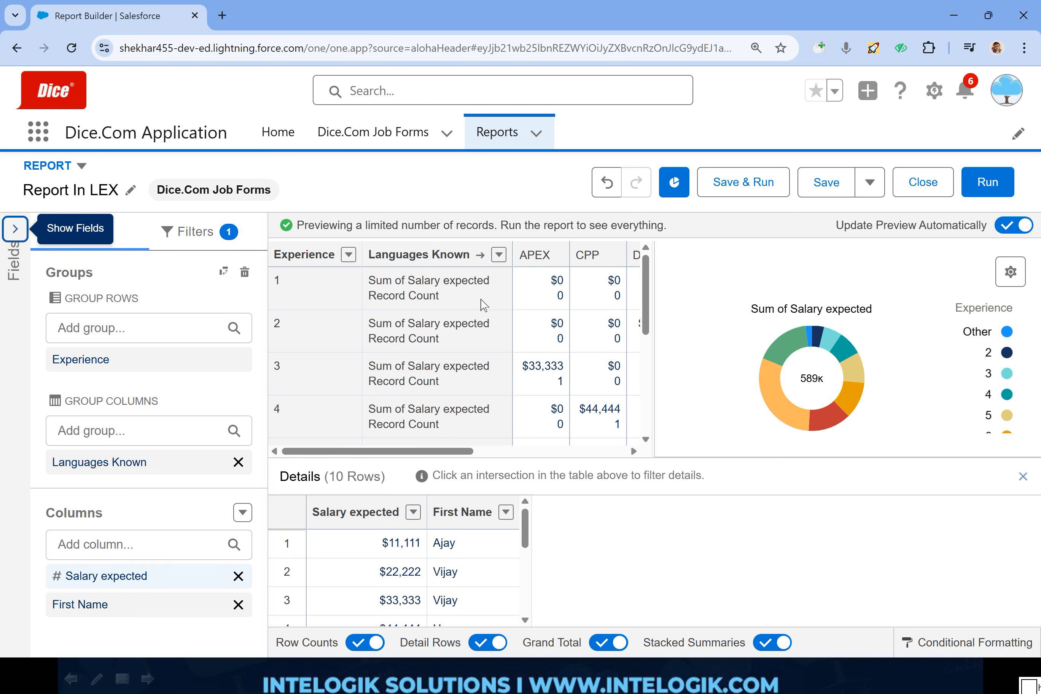
- Outline the Experience and Languages Known headings in red with exchange arrows, mark the swap control, and clear the marks
{"action": "mouse_move", "coordinate": [509, 226]}
{"action": "left_mouse_down"}
{"action": "mouse_move", "coordinate": [393, 226]}
{"action": "mouse_move", "coordinate": [370, 275]}
{"action": "mouse_move", "coordinate": [493, 280]}
{"action": "mouse_move", "coordinate": [519, 237]}
{"action": "mouse_move", "coordinate": [464, 230]}
{"action": "left_mouse_up"}
{"action": "mouse_move", "coordinate": [364, 231]}
{"action": "left_mouse_down"}
{"action": "mouse_move", "coordinate": [238, 256]}
{"action": "mouse_move", "coordinate": [357, 287]}
{"action": "mouse_move", "coordinate": [410, 96]}
{"action": "mouse_move", "coordinate": [471, 189]}
{"action": "mouse_move", "coordinate": [476, 173]}
{"action": "left_mouse_up"}
{"action": "mouse_move", "coordinate": [437, 268]}
{"action": "left_mouse_down"}
{"action": "mouse_move", "coordinate": [381, 346]}
{"action": "mouse_move", "coordinate": [295, 307]}
{"action": "mouse_move", "coordinate": [309, 312]}
{"action": "left_mouse_up"}
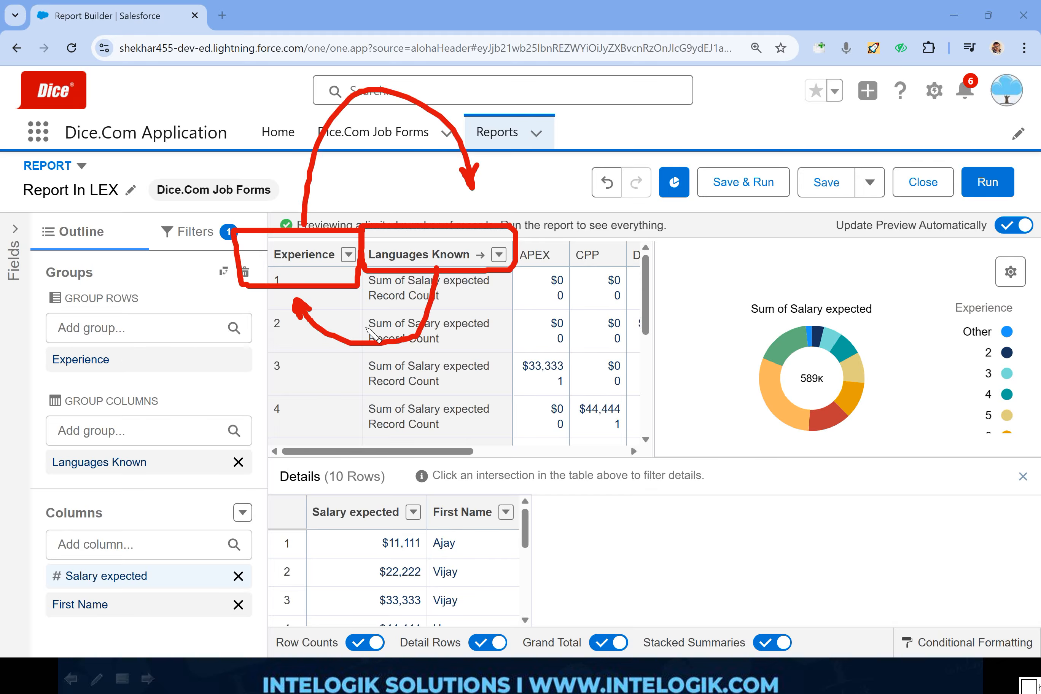
{"action": "key", "text": "Escape"}
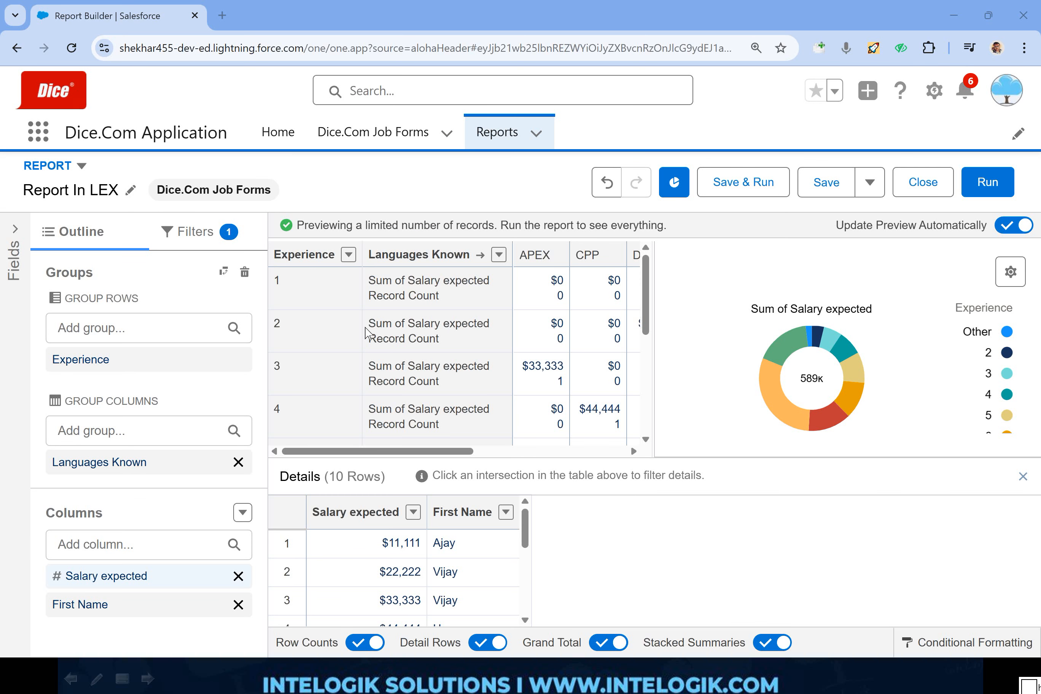
{"action": "mouse_move", "coordinate": [241, 253]}
{"action": "left_mouse_down"}
{"action": "mouse_move", "coordinate": [202, 269]}
{"action": "mouse_move", "coordinate": [209, 289]}
{"action": "mouse_move", "coordinate": [244, 307]}
{"action": "mouse_move", "coordinate": [256, 271]}
{"action": "mouse_move", "coordinate": [247, 254]}
{"action": "left_mouse_up"}
{"action": "key", "text": "Escape"}
- Swap the report's row and column groups, and mark the swapped headings in red before clearing the marks
{"action": "left_click", "coordinate": [224, 271]}
{"action": "key", "text": "ctrl+shift+d"}
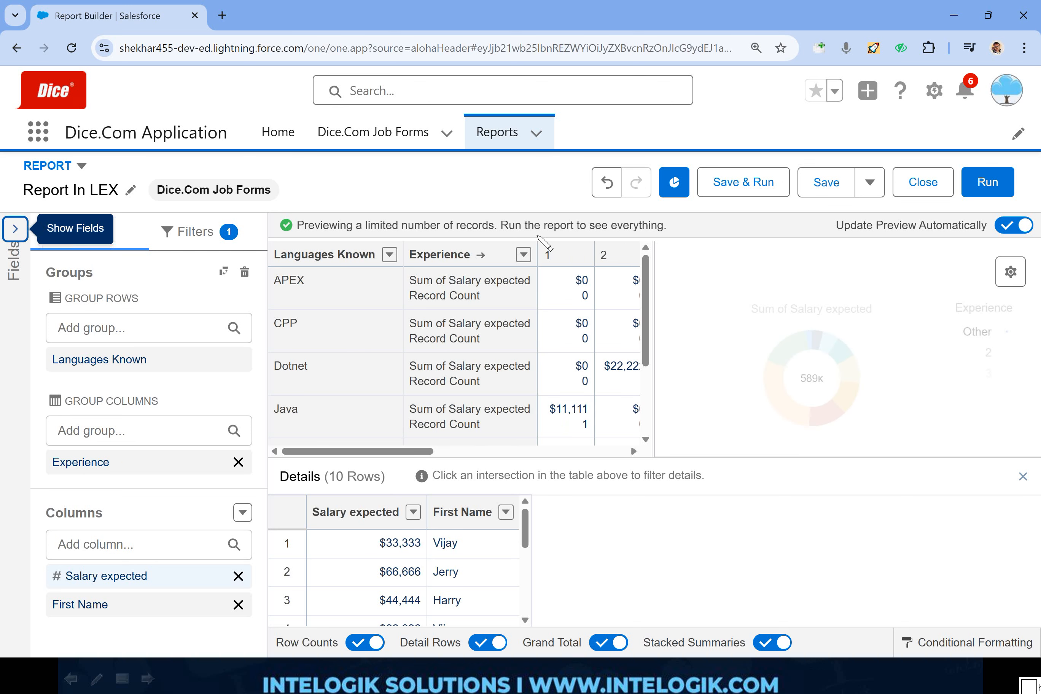
{"action": "mouse_move", "coordinate": [551, 220]}
{"action": "left_mouse_down"}
{"action": "mouse_move", "coordinate": [424, 234]}
{"action": "mouse_move", "coordinate": [558, 219]}
{"action": "mouse_move", "coordinate": [529, 211]}
{"action": "left_mouse_up"}
{"action": "mouse_move", "coordinate": [370, 226]}
{"action": "left_mouse_down"}
{"action": "mouse_move", "coordinate": [316, 223]}
{"action": "mouse_move", "coordinate": [405, 242]}
{"action": "mouse_move", "coordinate": [351, 220]}
{"action": "left_mouse_up"}
{"action": "key", "text": "e"}
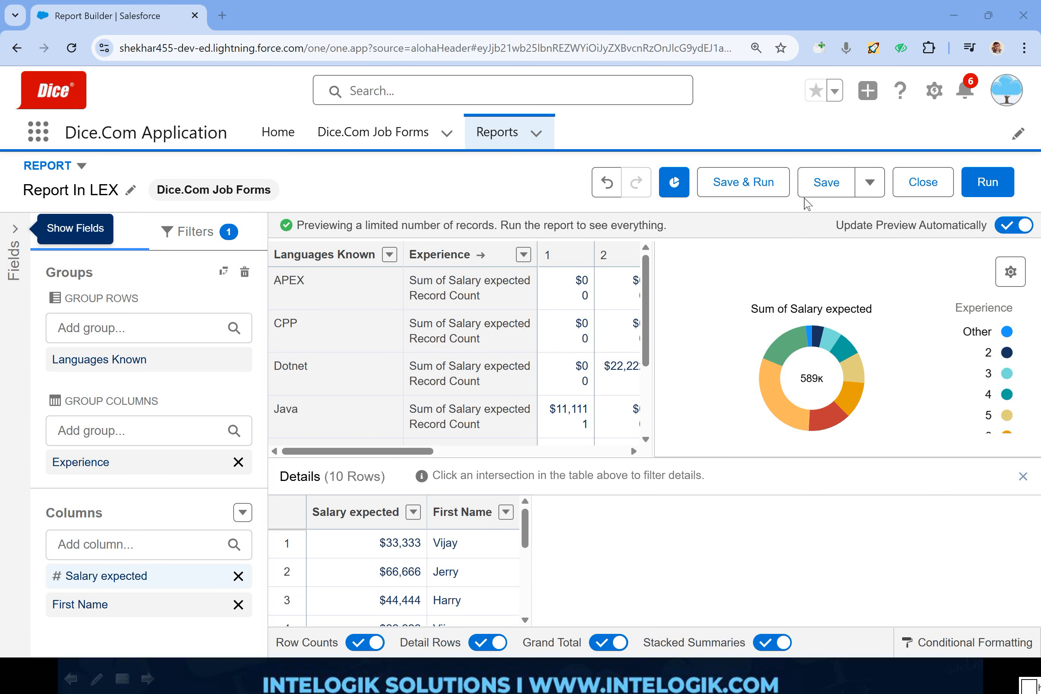
- Save the report under the name Report In LEX and run it to view the chart and matrix
{"action": "left_click", "coordinate": [821, 192]}
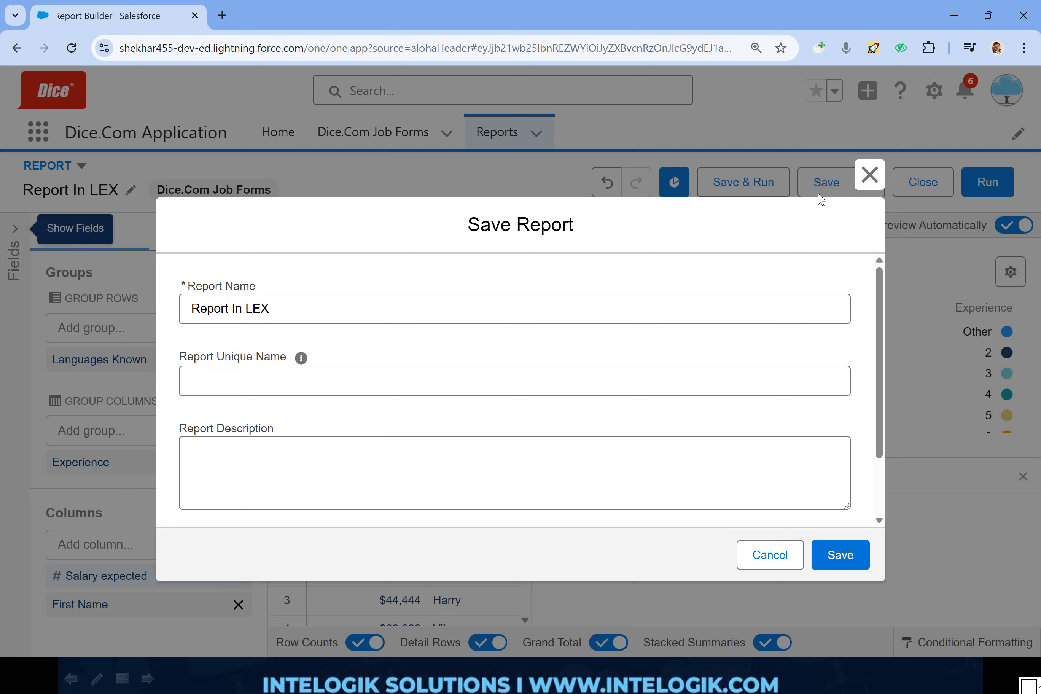
{"action": "left_click", "coordinate": [840, 558]}
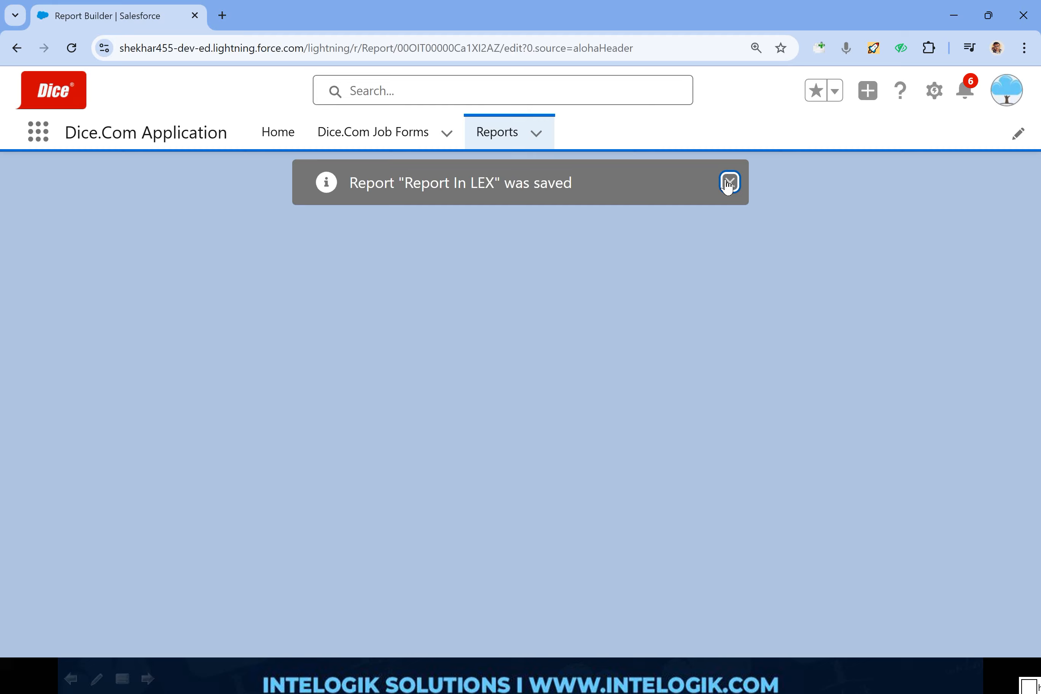
{"action": "left_click", "coordinate": [729, 182]}
{"action": "left_click", "coordinate": [966, 176]}
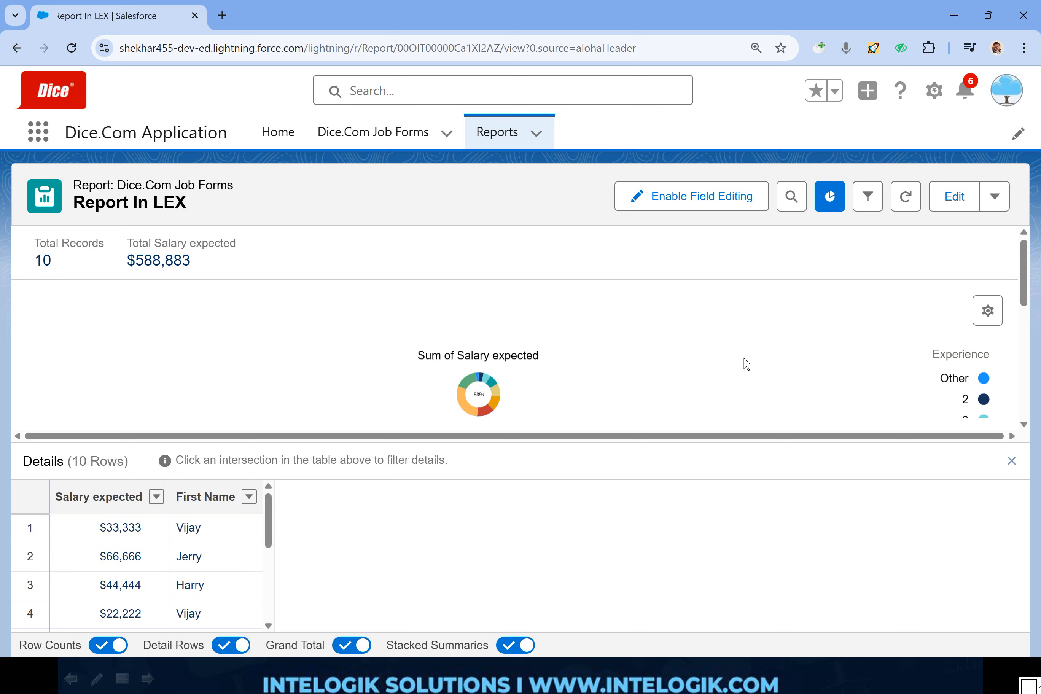
{"action": "scroll", "coordinate": [744, 362], "scroll_direction": "down", "scroll_amount": 3}
{"action": "scroll", "coordinate": [783, 355], "scroll_direction": "down", "scroll_amount": 1}
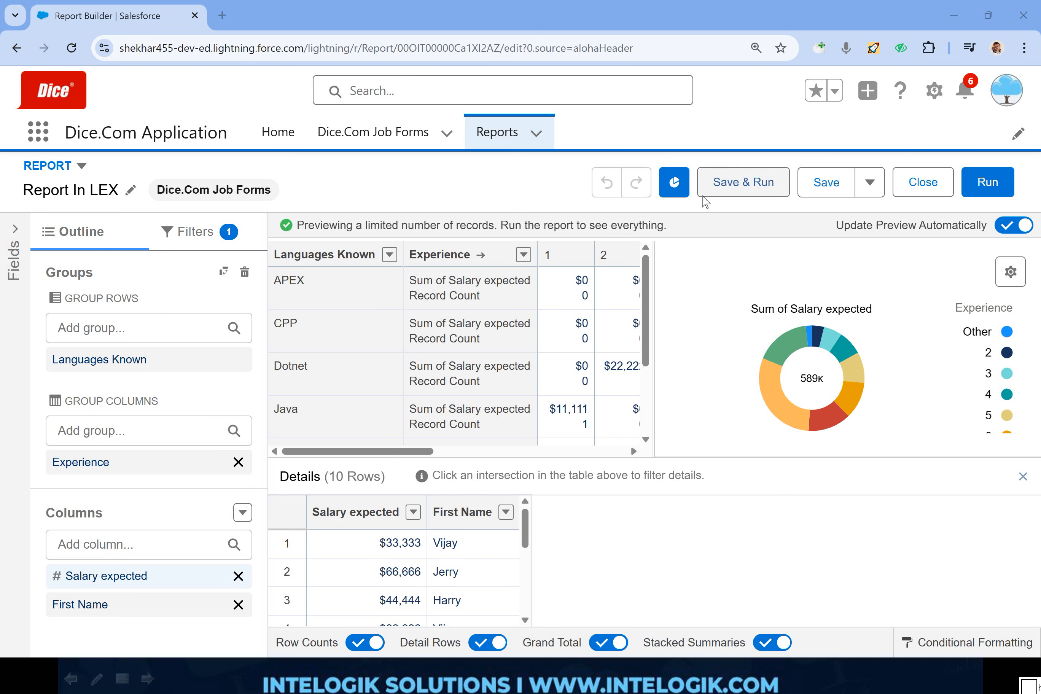
- Reopen Report In LEX for editing, save it again and return to the list of recent reports
{"action": "left_click", "coordinate": [823, 192]}
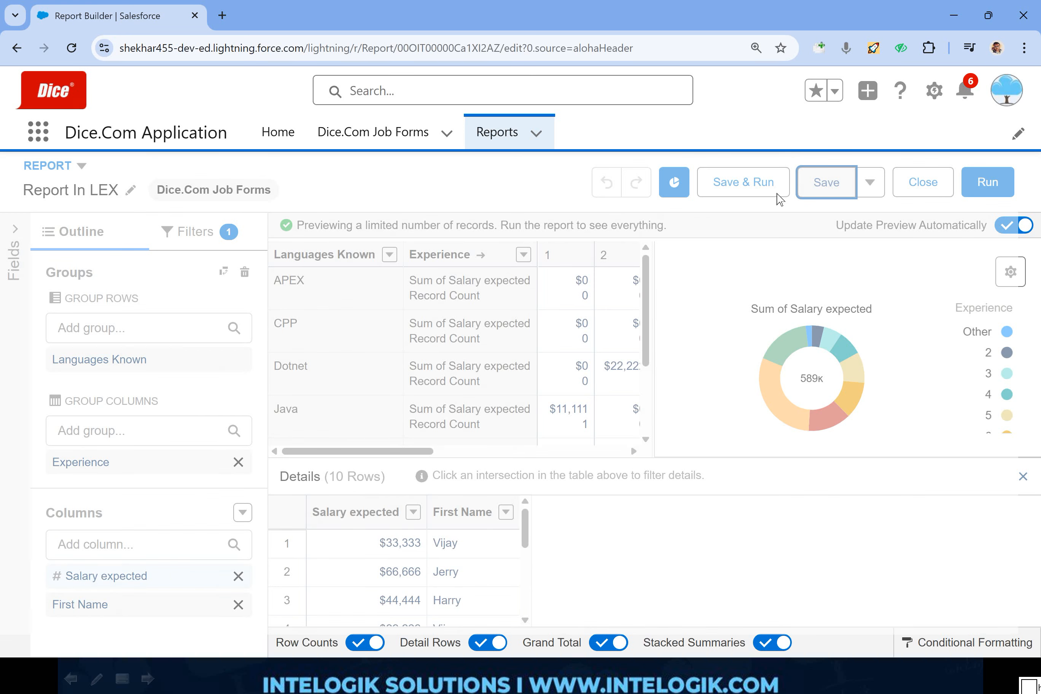
{"action": "left_click", "coordinate": [359, 134]}
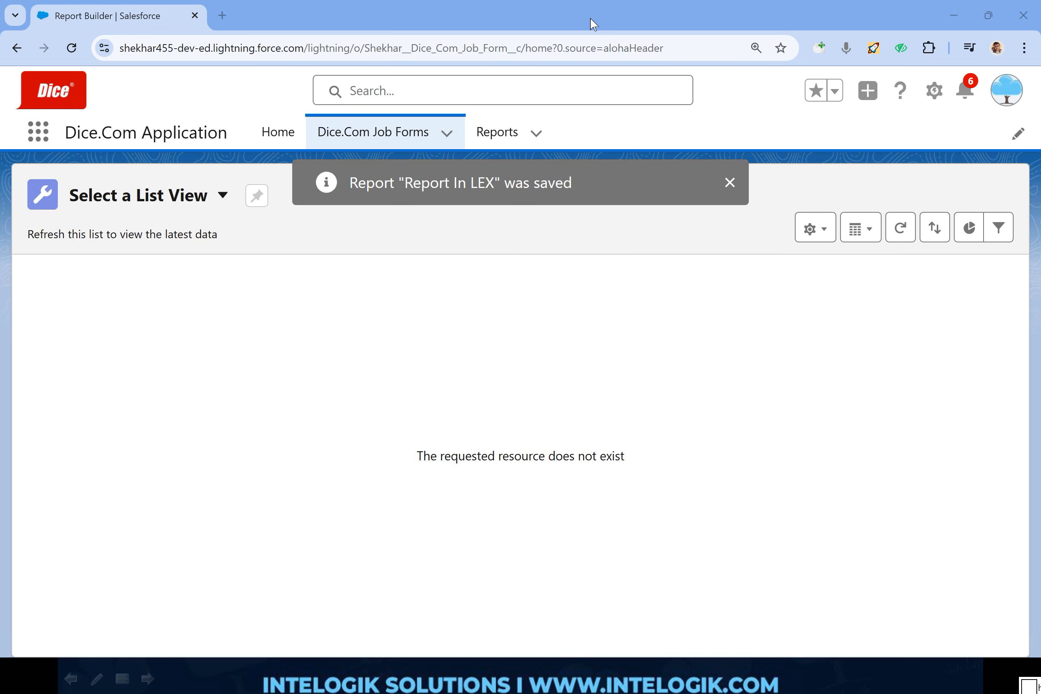
{"action": "left_click", "coordinate": [488, 142]}
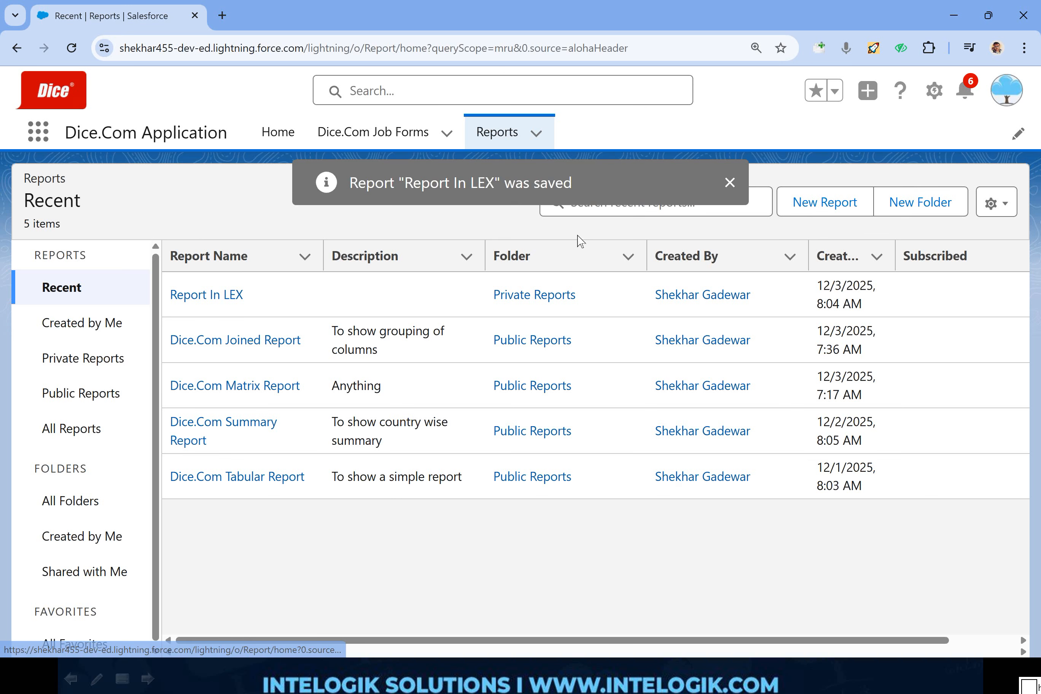
- Start a new report based on the Dice.Com Job Forms report type
{"action": "left_click", "coordinate": [815, 207]}
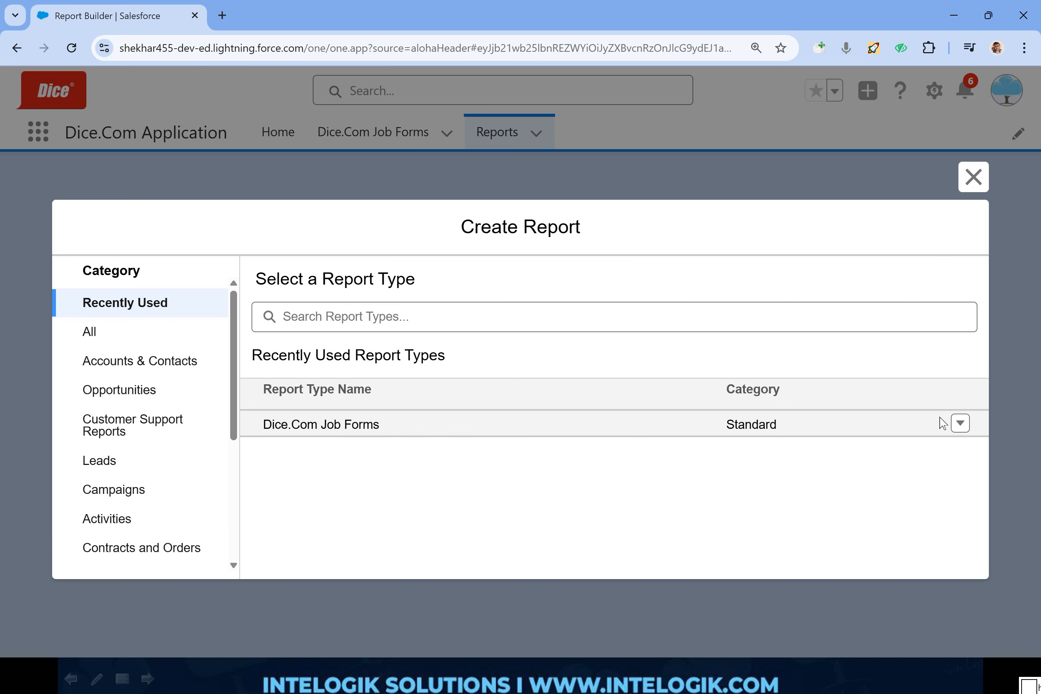
{"action": "left_click", "coordinate": [960, 423]}
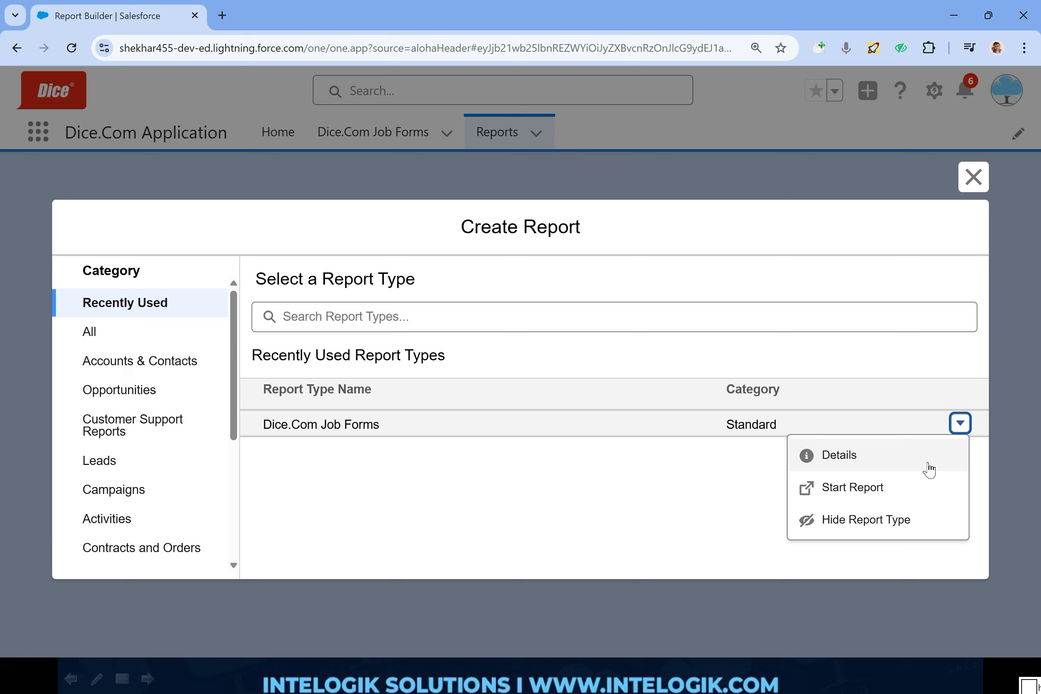
{"action": "left_click", "coordinate": [903, 484]}
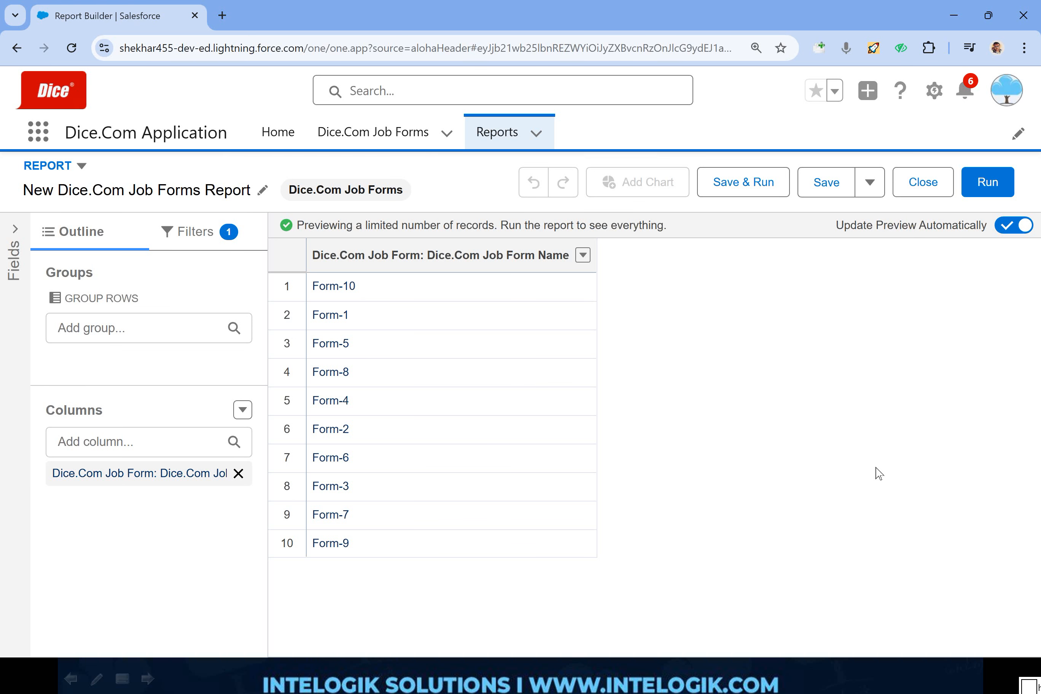
- Change the new report's format to Joined Report
{"action": "left_click", "coordinate": [81, 170]}
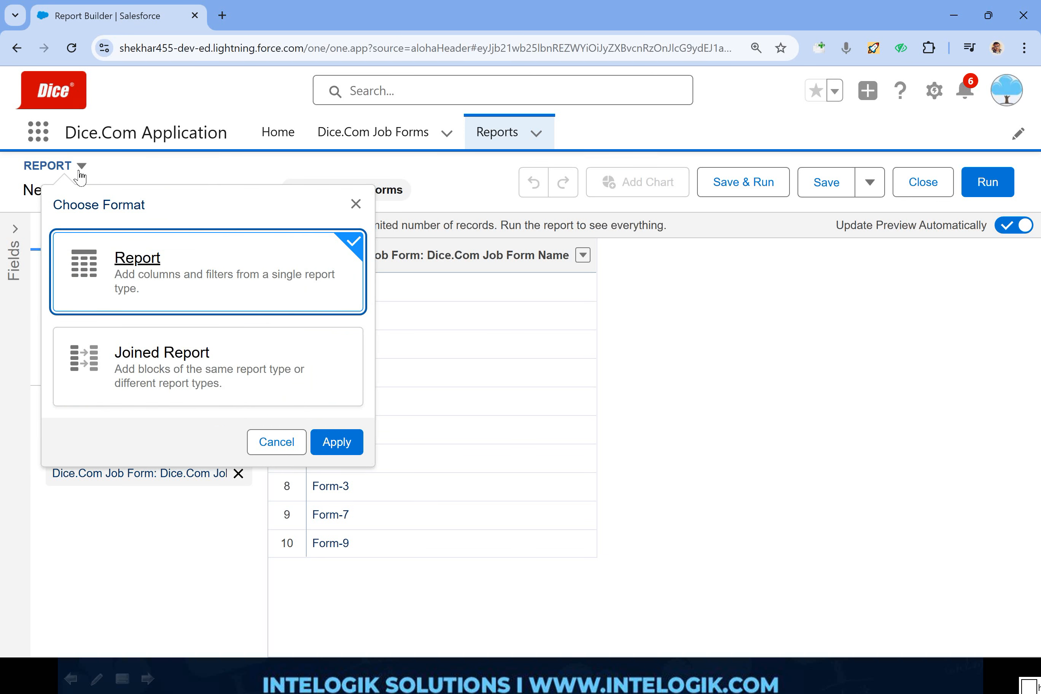
{"action": "left_click", "coordinate": [218, 373]}
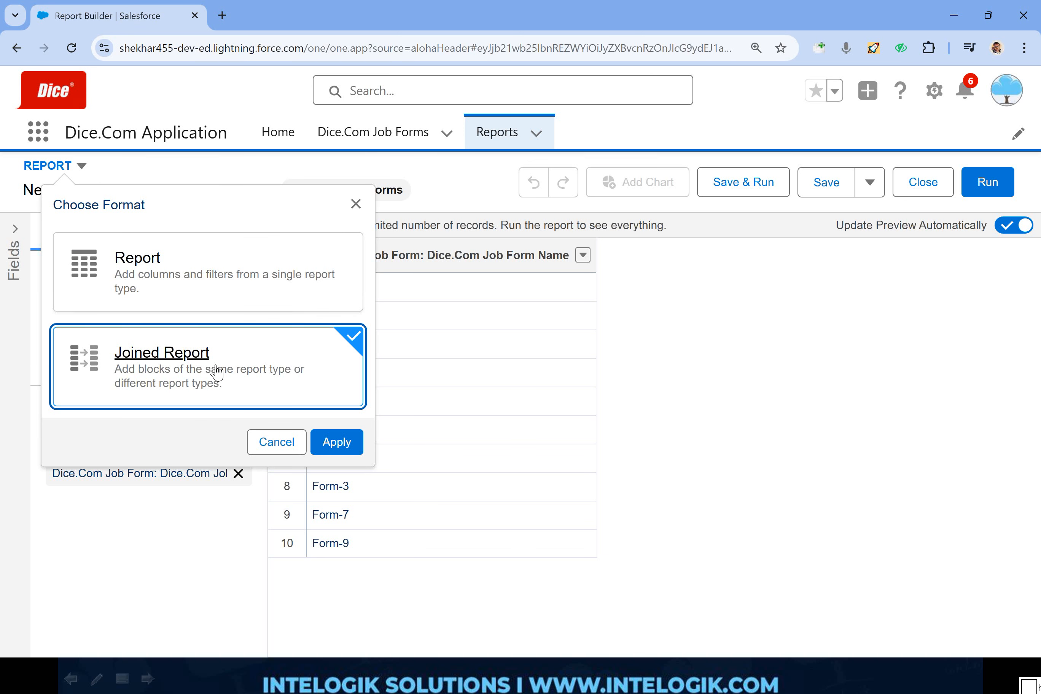
{"action": "left_click", "coordinate": [340, 444]}
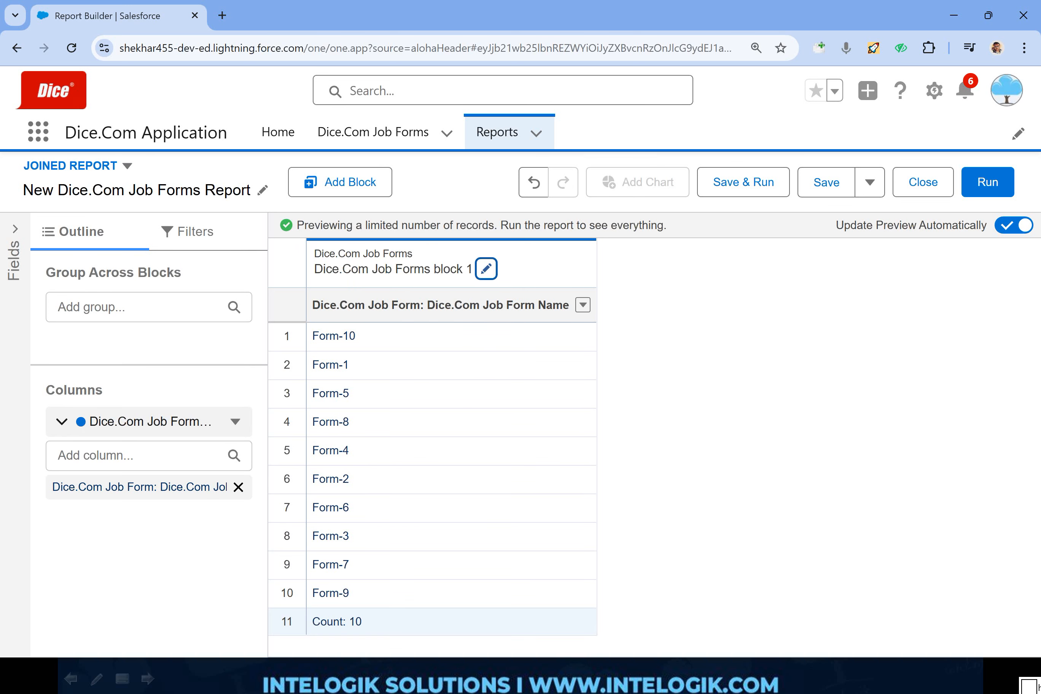
- Rename the joined report's first block as Personal Info Block
{"action": "left_click", "coordinate": [487, 269]}
{"action": "key", "text": "ctrl+a"}
{"action": "type", "text": "Per"}
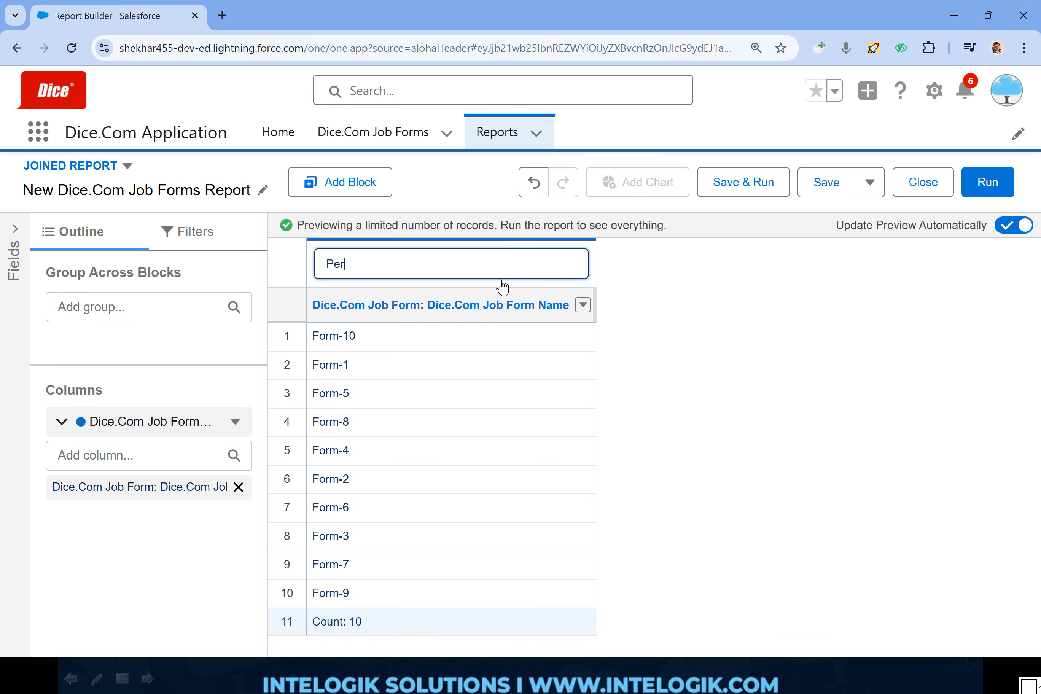
{"action": "type", "text": "sonal Info Blco"}
{"action": "key", "text": "Return"}
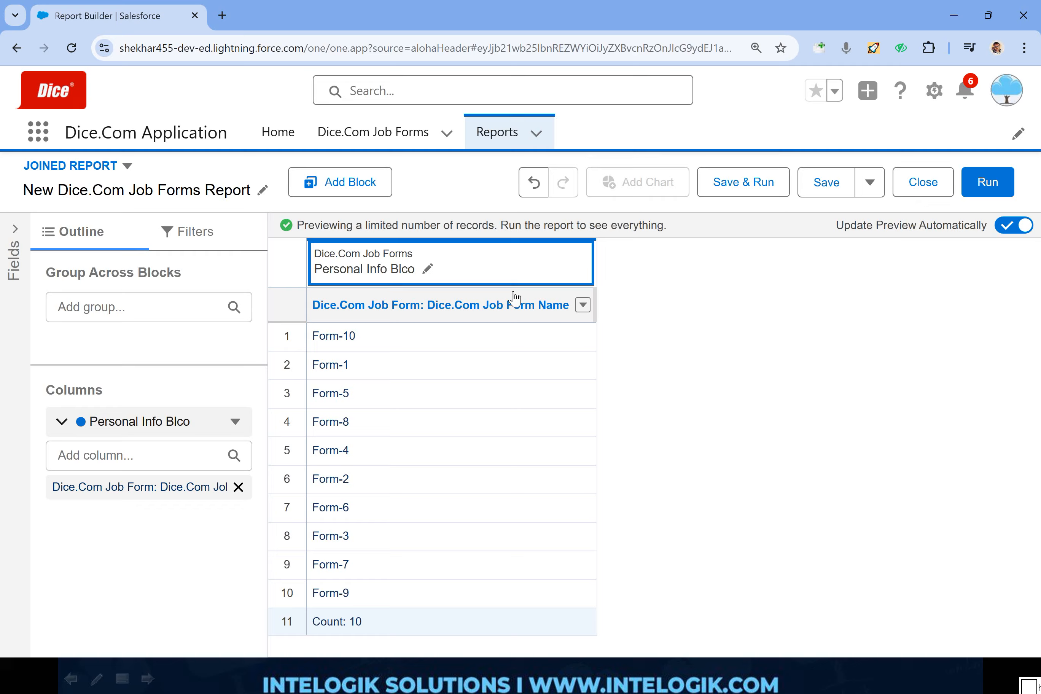
{"action": "left_click", "coordinate": [427, 269]}
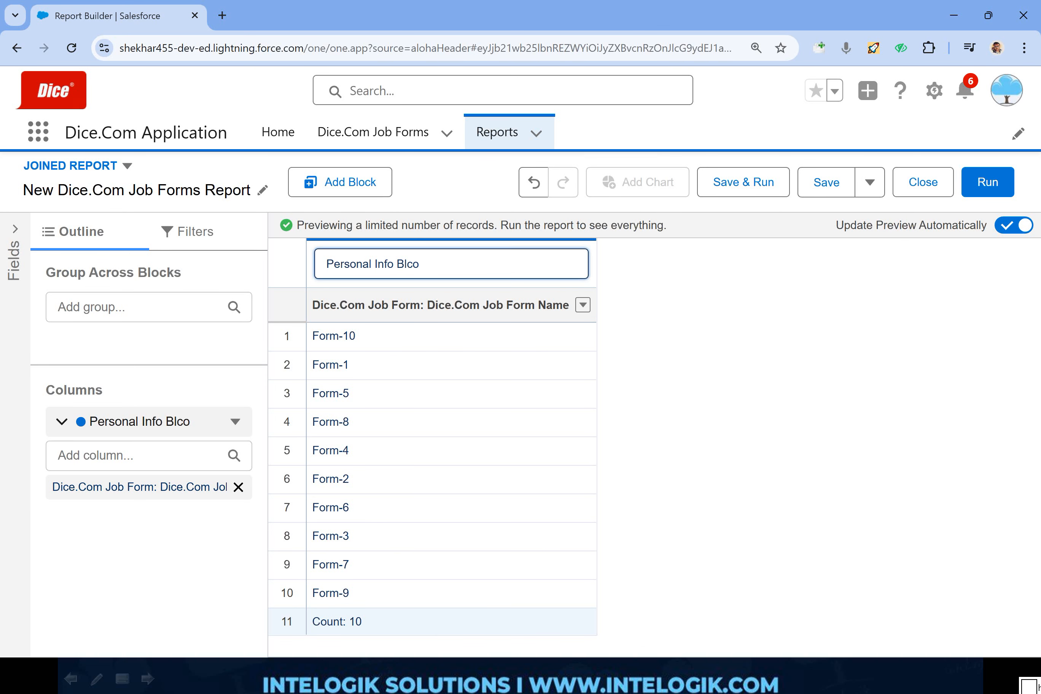
{"action": "key", "text": "BackSpace"}
{"action": "key", "text": "BackSpace"}
{"action": "type", "text": "ock"}
{"action": "key", "text": "Return"}
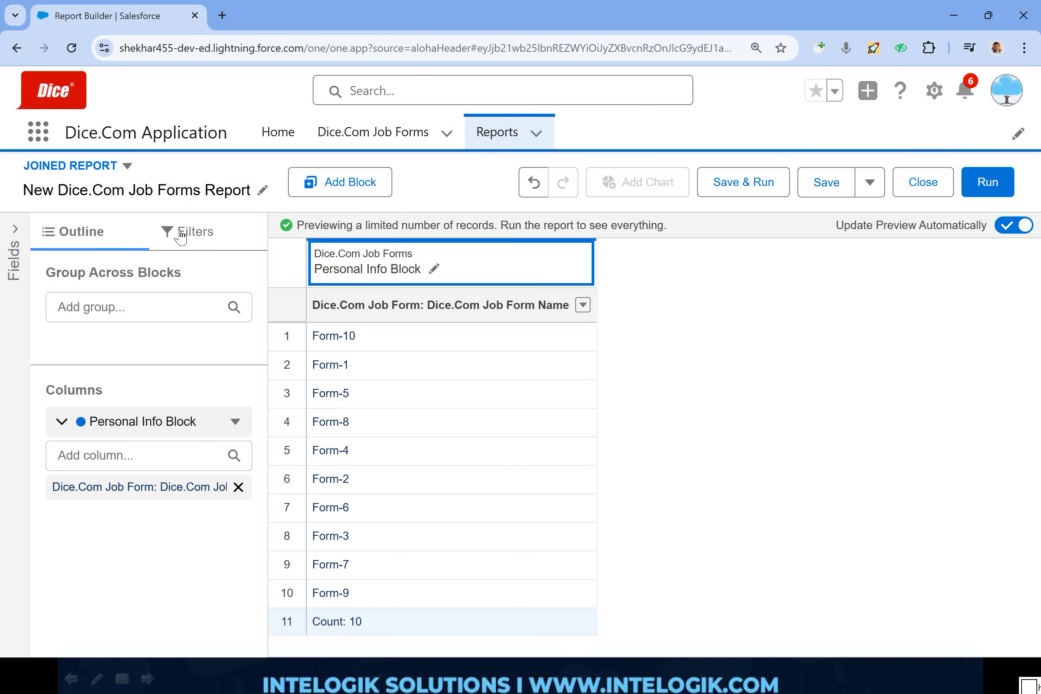
- Try to add the First Name field from the fields list to the Personal Info Block
{"action": "left_click", "coordinate": [15, 228]}
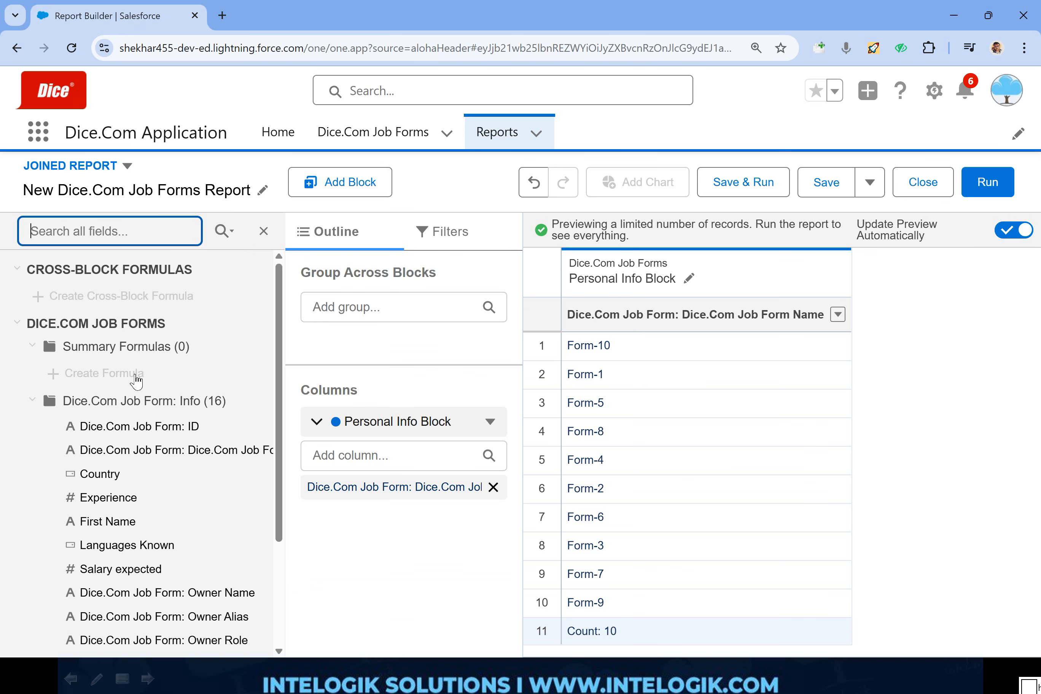
{"action": "left_click", "coordinate": [107, 481]}
{"action": "left_click", "coordinate": [113, 521]}
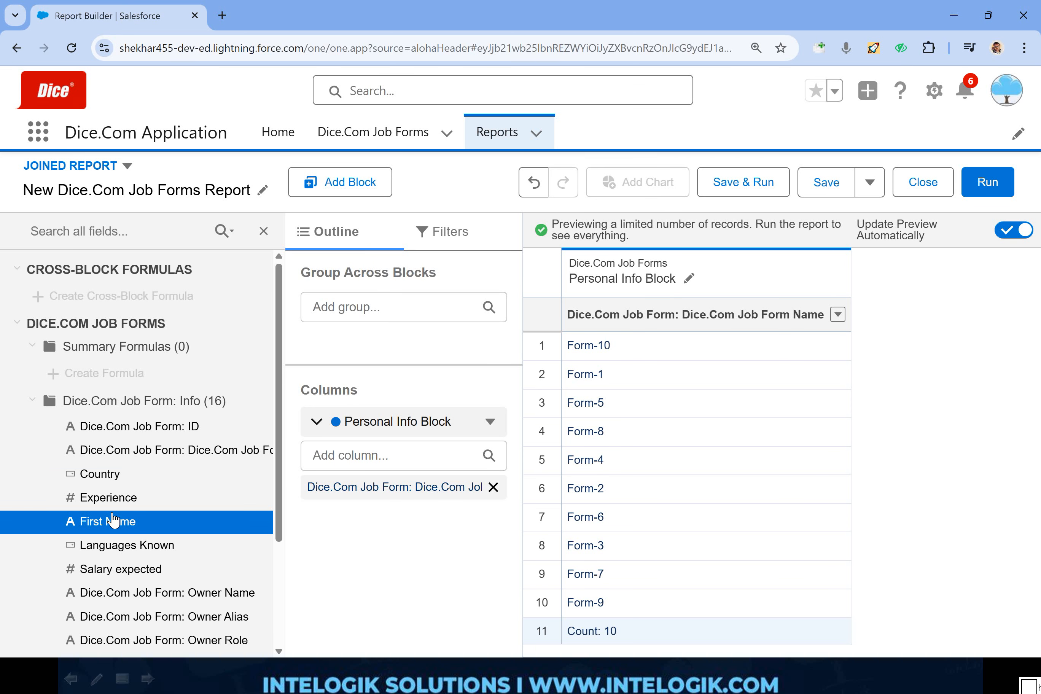
{"action": "left_click", "coordinate": [151, 505]}
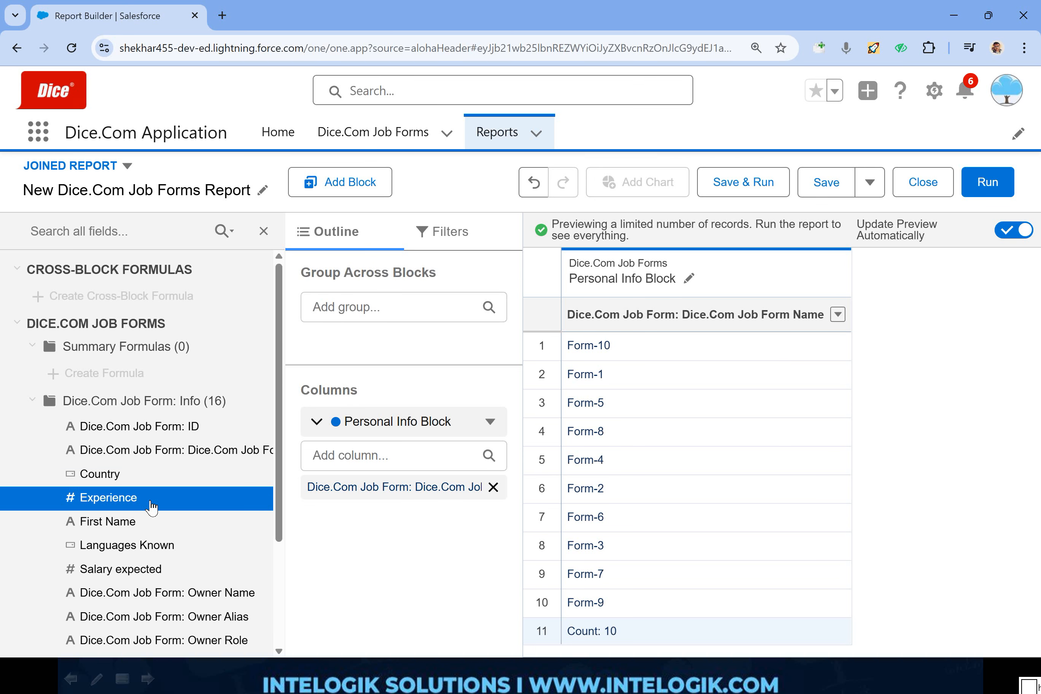
{"action": "double_click", "coordinate": [113, 524]}
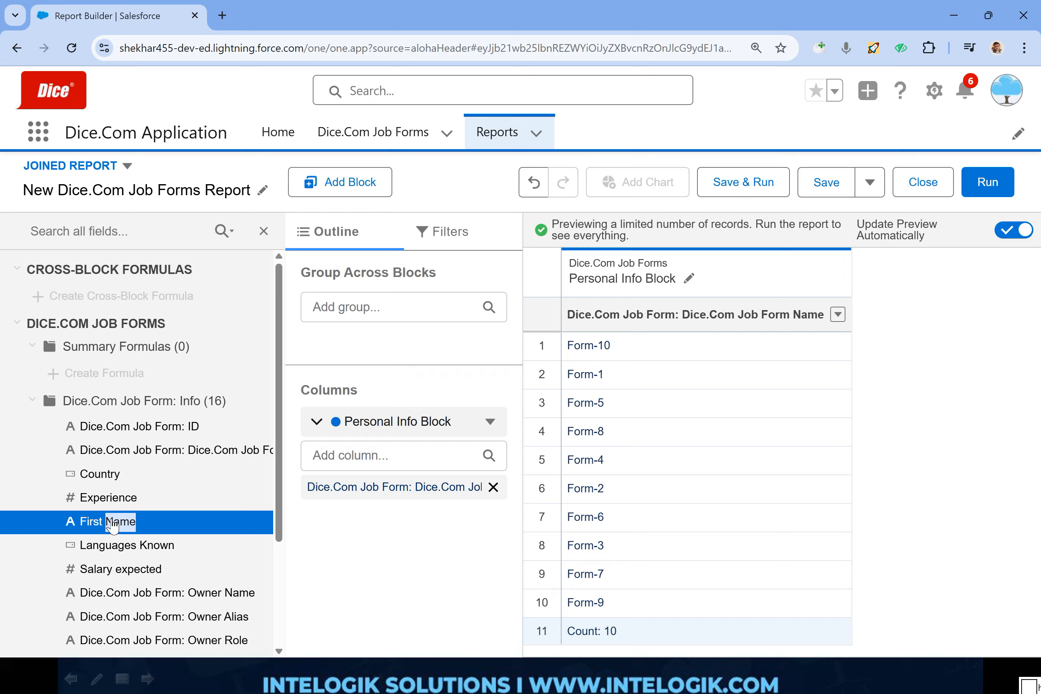
{"action": "left_click", "coordinate": [114, 524]}
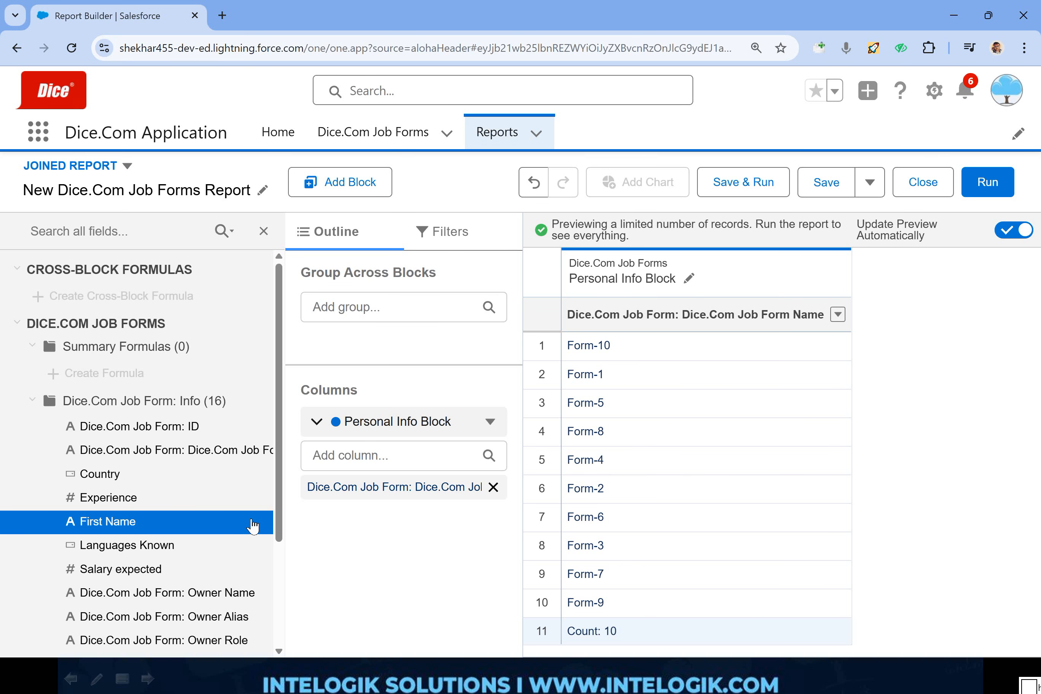
{"action": "left_click_drag", "start_coordinate": [253, 527], "coordinate": [809, 370]}
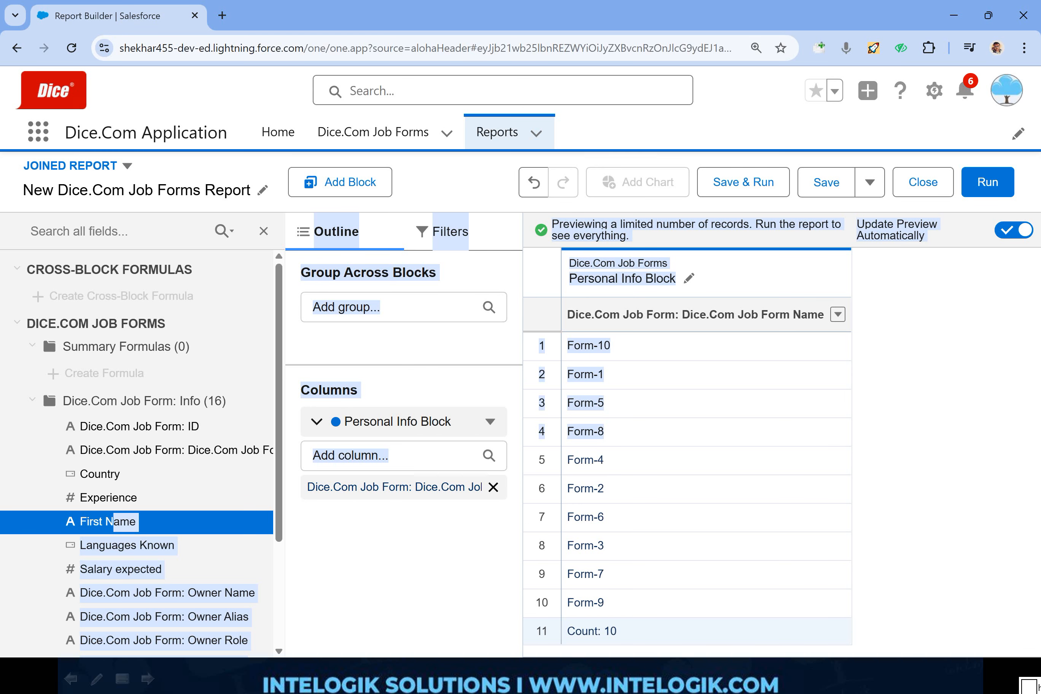
{"action": "left_click", "coordinate": [264, 231]}
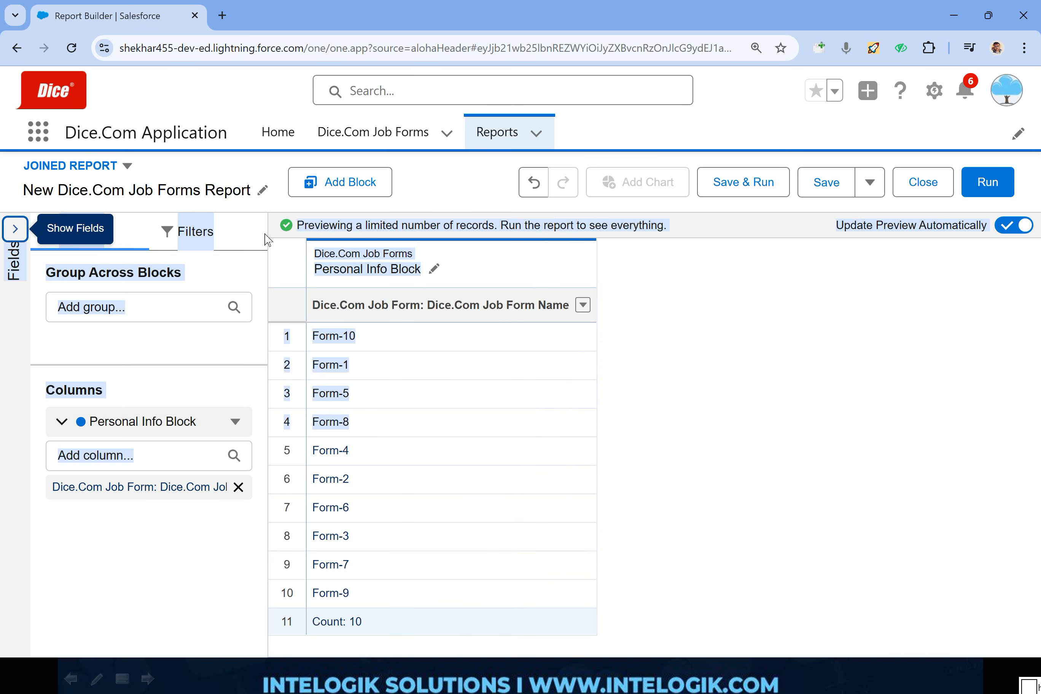
{"action": "left_click", "coordinate": [712, 341]}
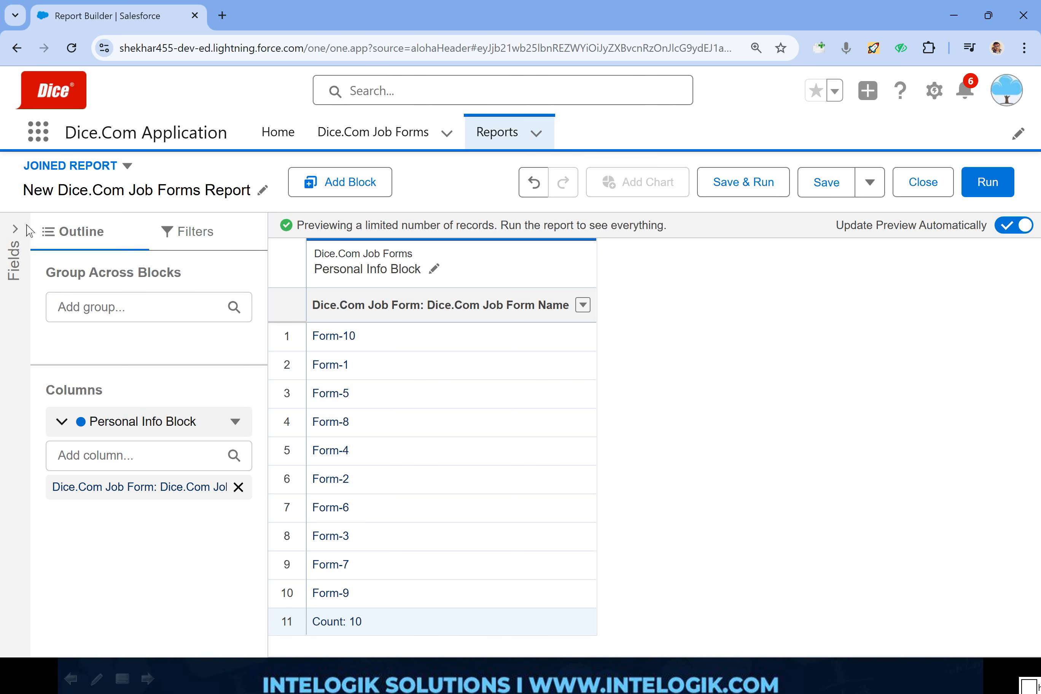
- Add the Experience and First Name columns to the Personal Info Block and remove its Dice.Com Job Form Name column
{"action": "left_click", "coordinate": [15, 233]}
{"action": "left_click_drag", "start_coordinate": [119, 507], "coordinate": [618, 441]}
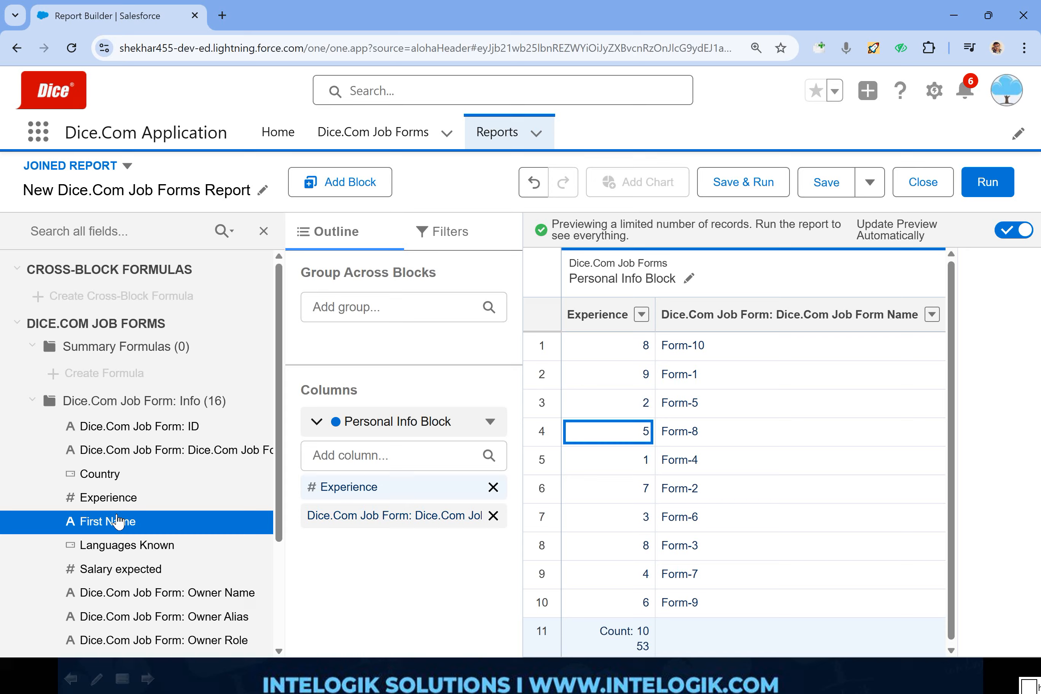
{"action": "left_click_drag", "start_coordinate": [118, 523], "coordinate": [764, 430]}
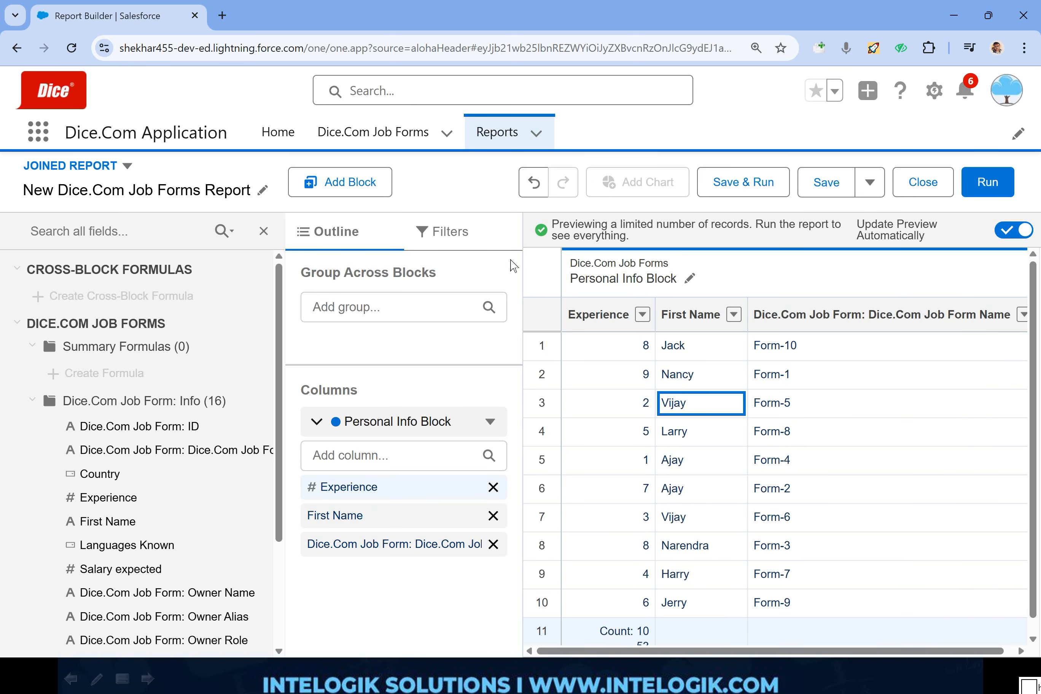
{"action": "left_click", "coordinate": [264, 231]}
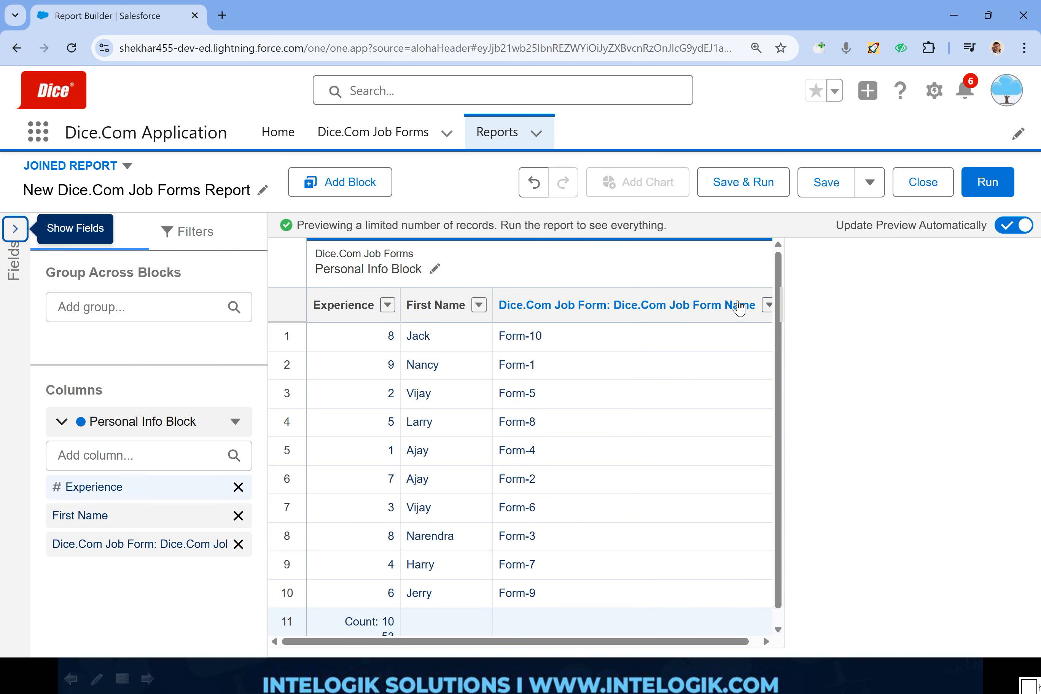
{"action": "left_click", "coordinate": [768, 305]}
{"action": "left_click", "coordinate": [792, 524]}
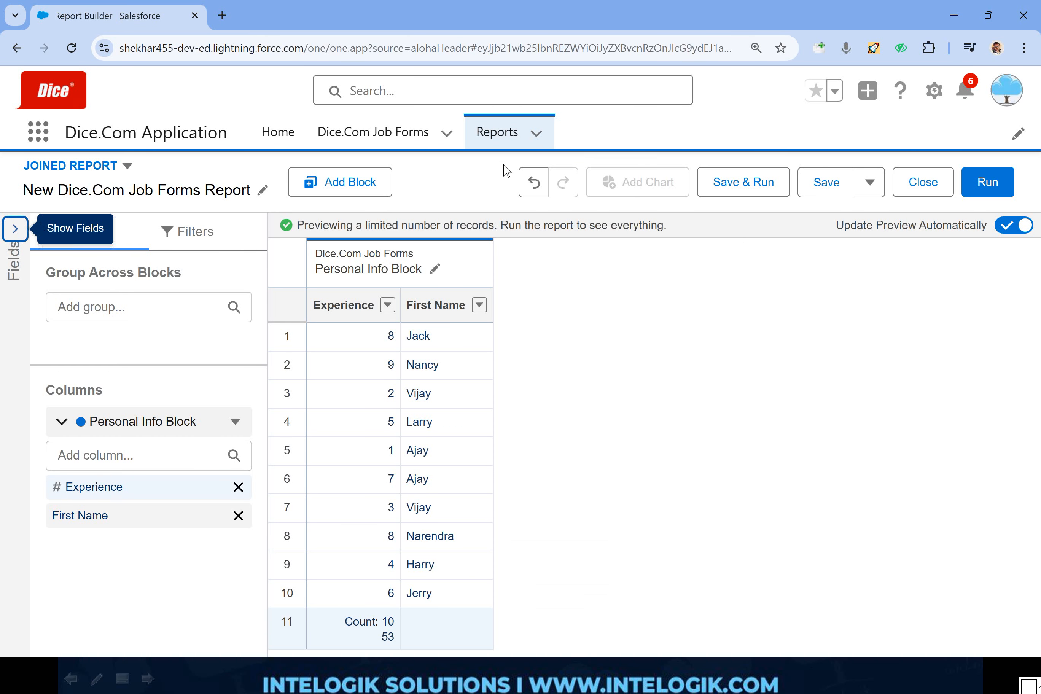
{"action": "mouse_move", "coordinate": [469, 158]}
{"action": "left_mouse_down"}
{"action": "mouse_move", "coordinate": [255, 204]}
{"action": "mouse_move", "coordinate": [505, 194]}
{"action": "mouse_move", "coordinate": [476, 165]}
{"action": "left_mouse_up"}
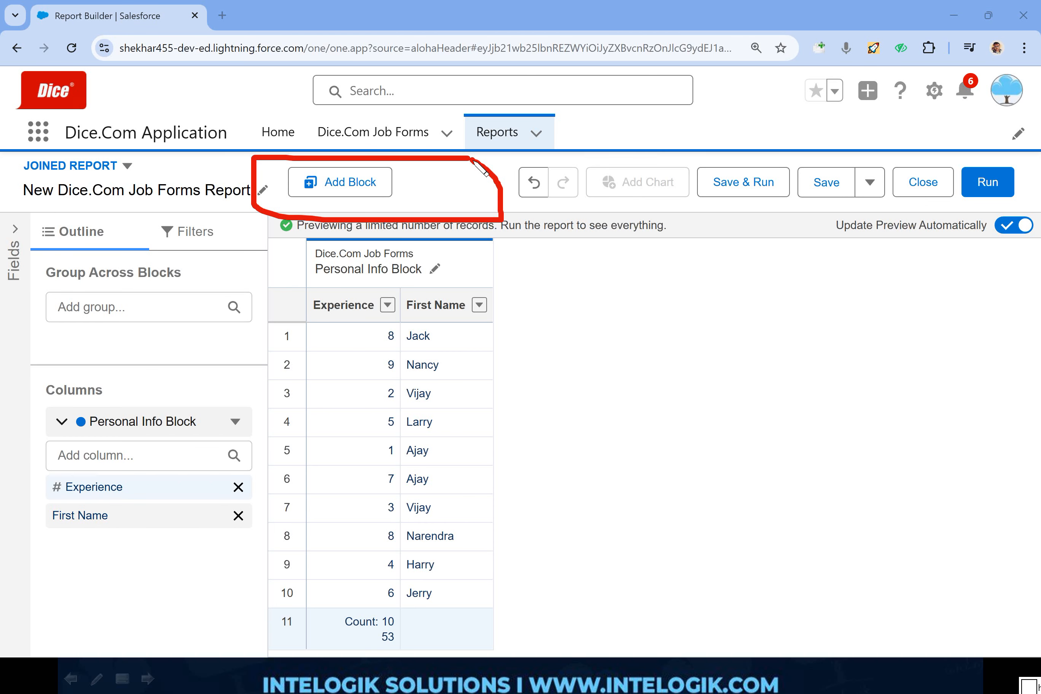
{"action": "mouse_move", "coordinate": [492, 285]}
{"action": "left_mouse_down"}
{"action": "mouse_move", "coordinate": [359, 573]}
{"action": "mouse_move", "coordinate": [398, 296]}
{"action": "left_mouse_up"}
{"action": "left_click_drag", "start_coordinate": [387, 345], "coordinate": [395, 414]}
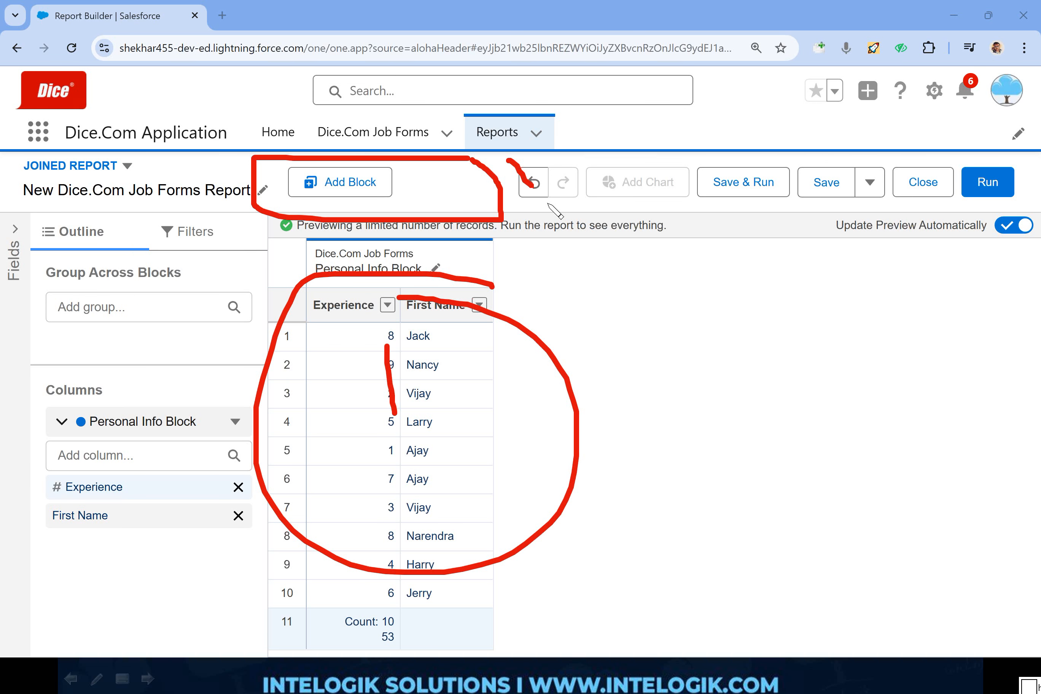
{"action": "key", "text": "e"}
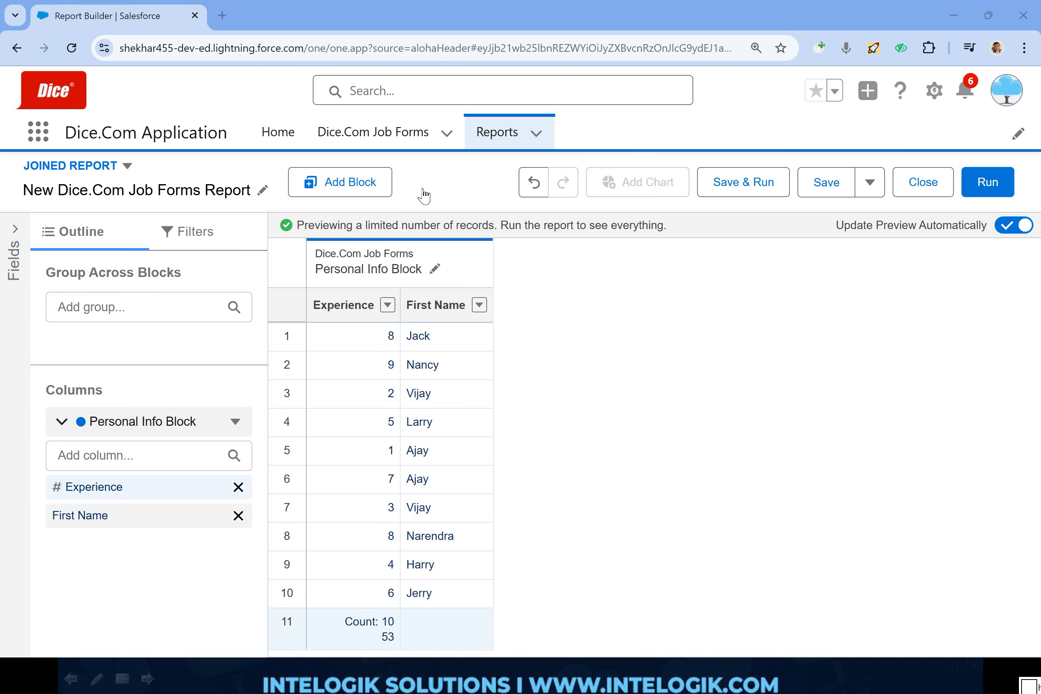
- Add a second block to the joined report using the Dice.Com Job Forms report type
{"action": "left_click", "coordinate": [350, 183]}
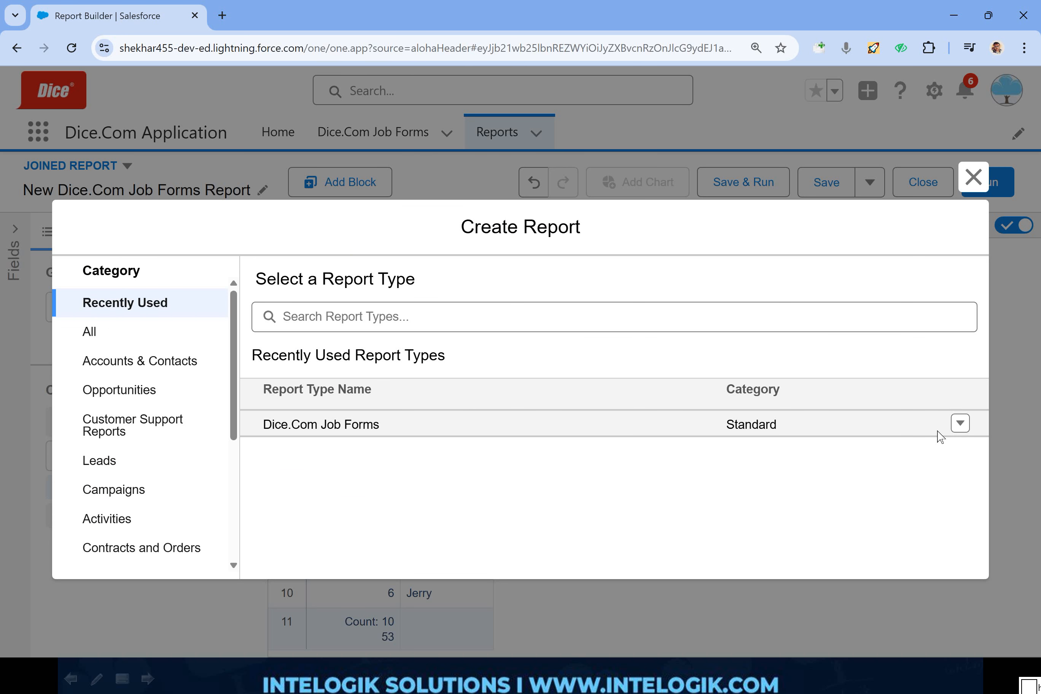
{"action": "left_click", "coordinate": [955, 426]}
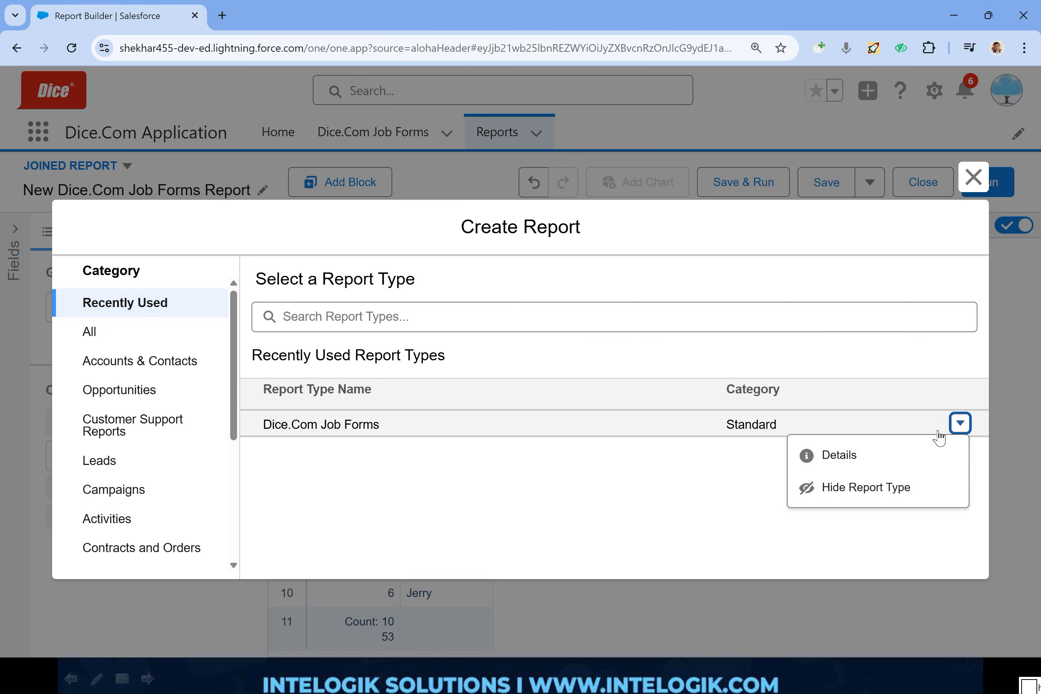
{"action": "left_click", "coordinate": [302, 430]}
{"action": "left_click", "coordinate": [806, 419]}
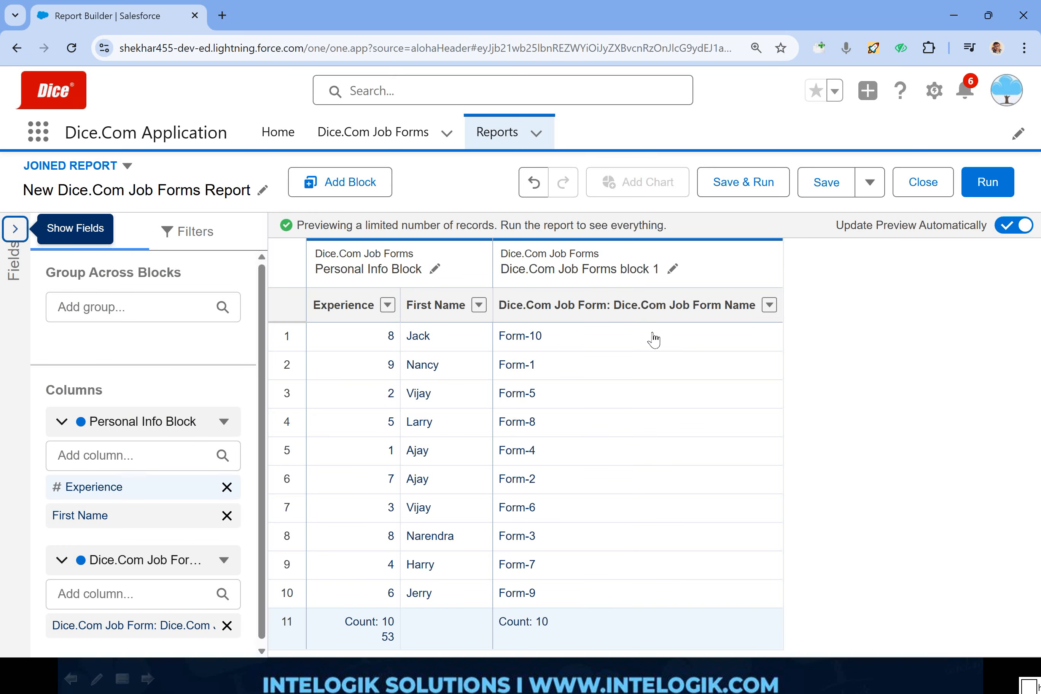
- Rename the newly added block as 2nd block
{"action": "left_click", "coordinate": [674, 269]}
{"action": "type", "text": "2nd"}
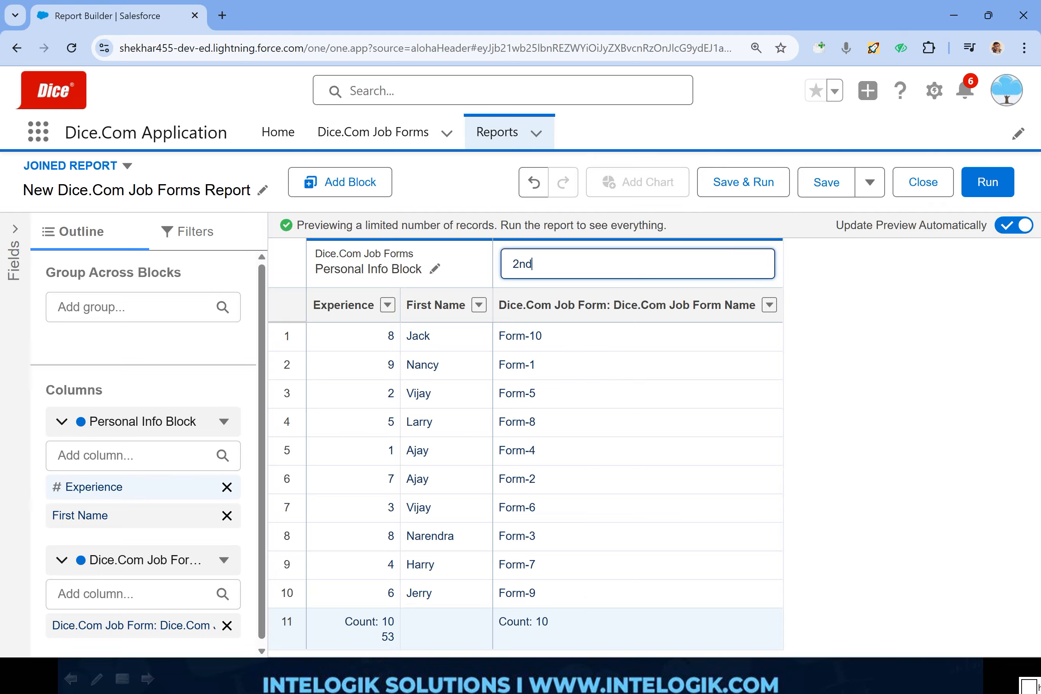
{"action": "type", "text": " block"}
{"action": "key", "text": "Return"}
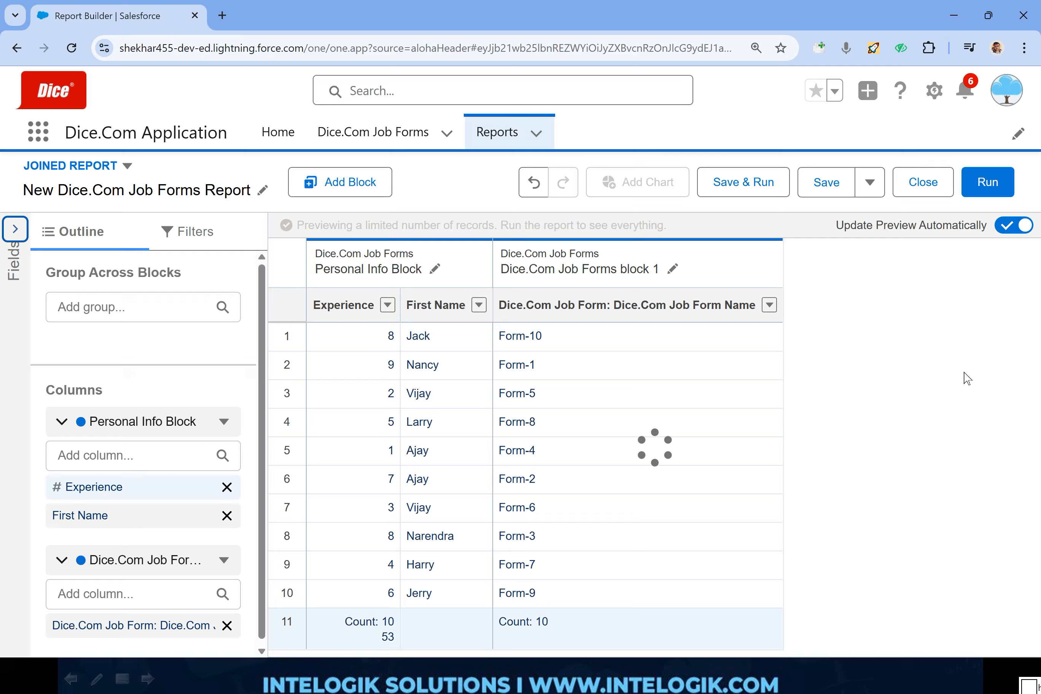
- Add the First Name and Country columns to the 2nd block and remove its Dice.Com Job Form Name column
{"action": "left_click", "coordinate": [137, 588]}
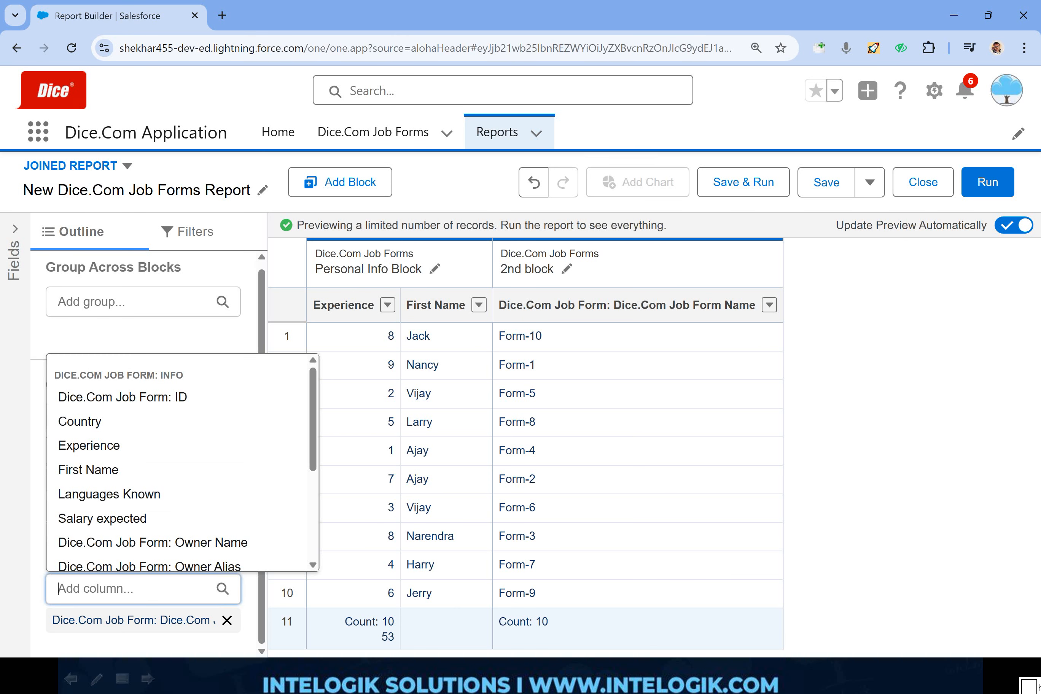
{"action": "left_click", "coordinate": [111, 469]}
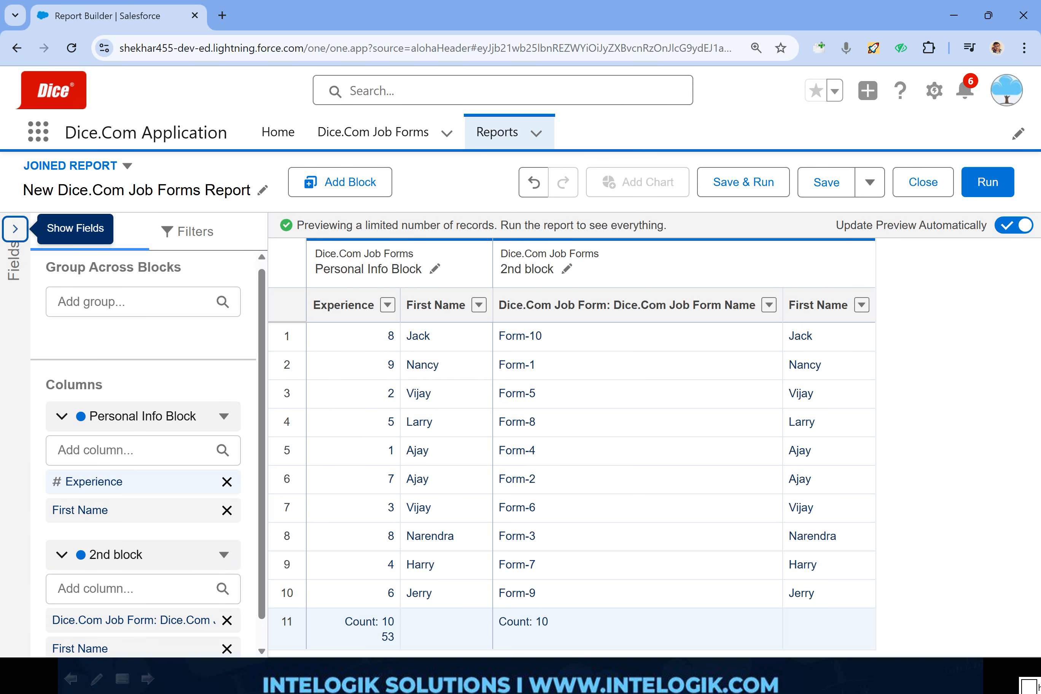
{"action": "left_click", "coordinate": [133, 590]}
{"action": "left_click", "coordinate": [106, 441]}
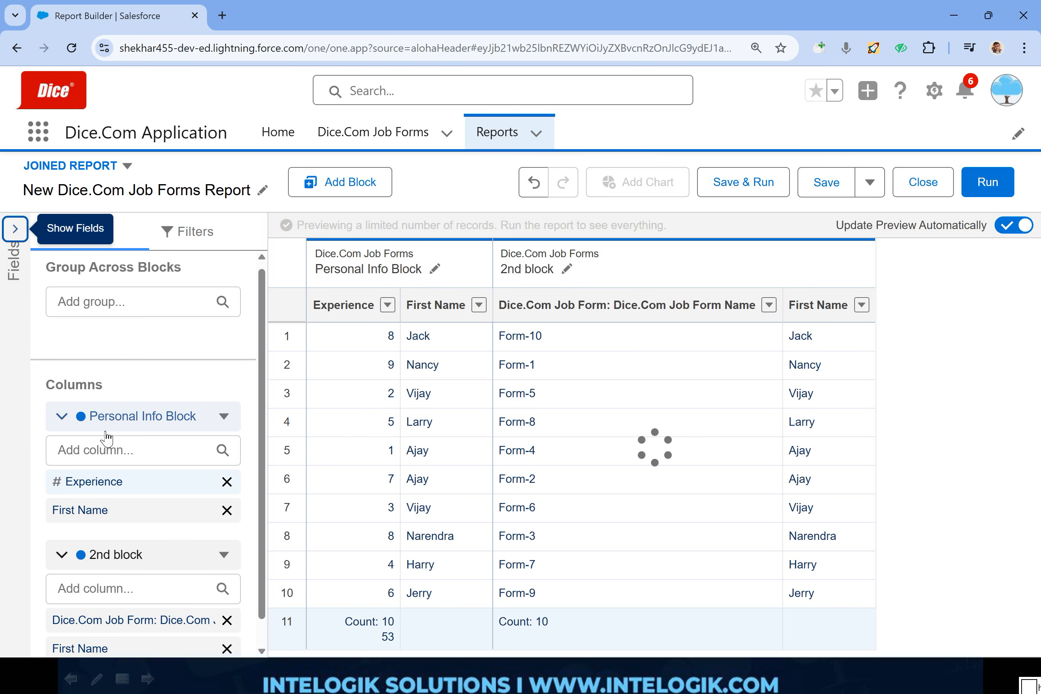
{"action": "left_click", "coordinate": [770, 306]}
{"action": "left_click", "coordinate": [770, 305]}
{"action": "left_click", "coordinate": [770, 305]}
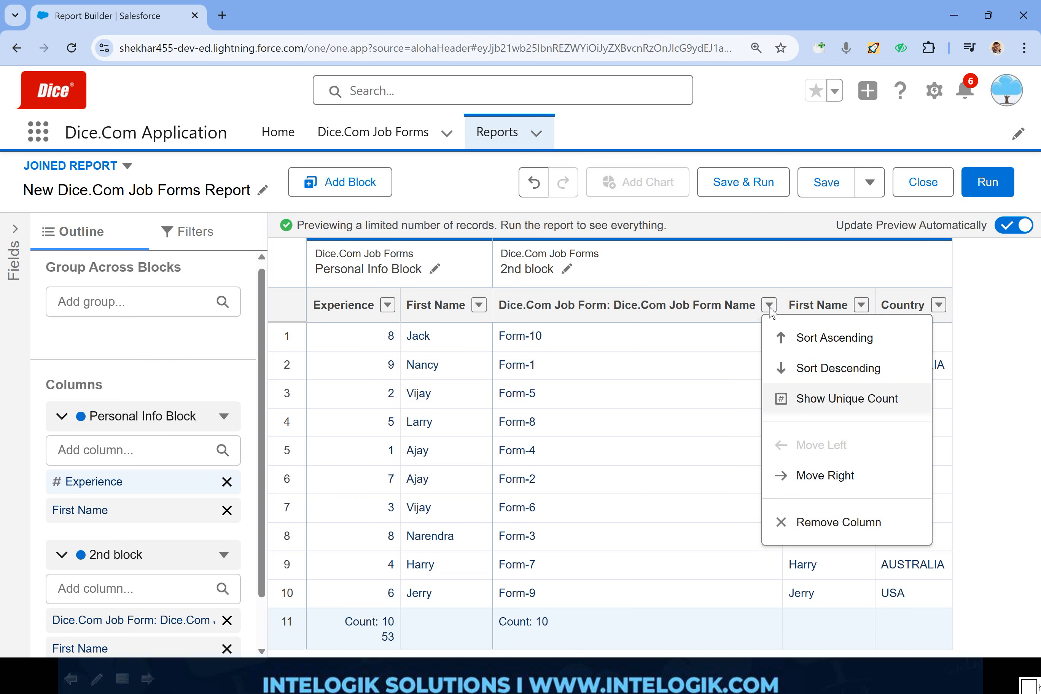
{"action": "left_click", "coordinate": [834, 534]}
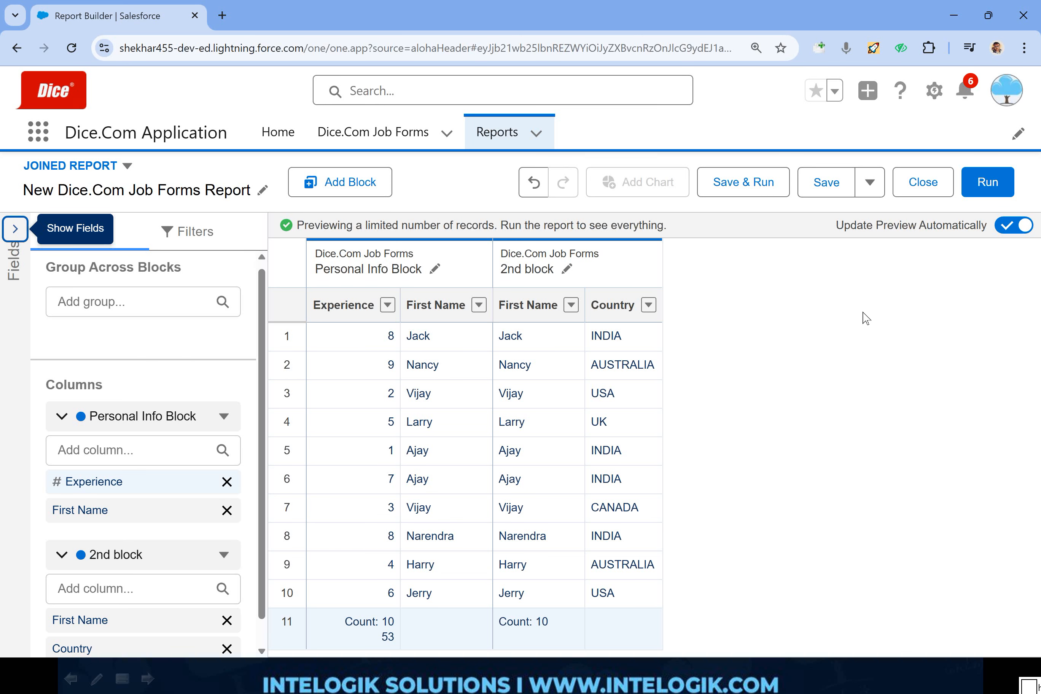
- Start saving the joined report and review the folders offered for storing it
{"action": "left_click", "coordinate": [1029, 139]}
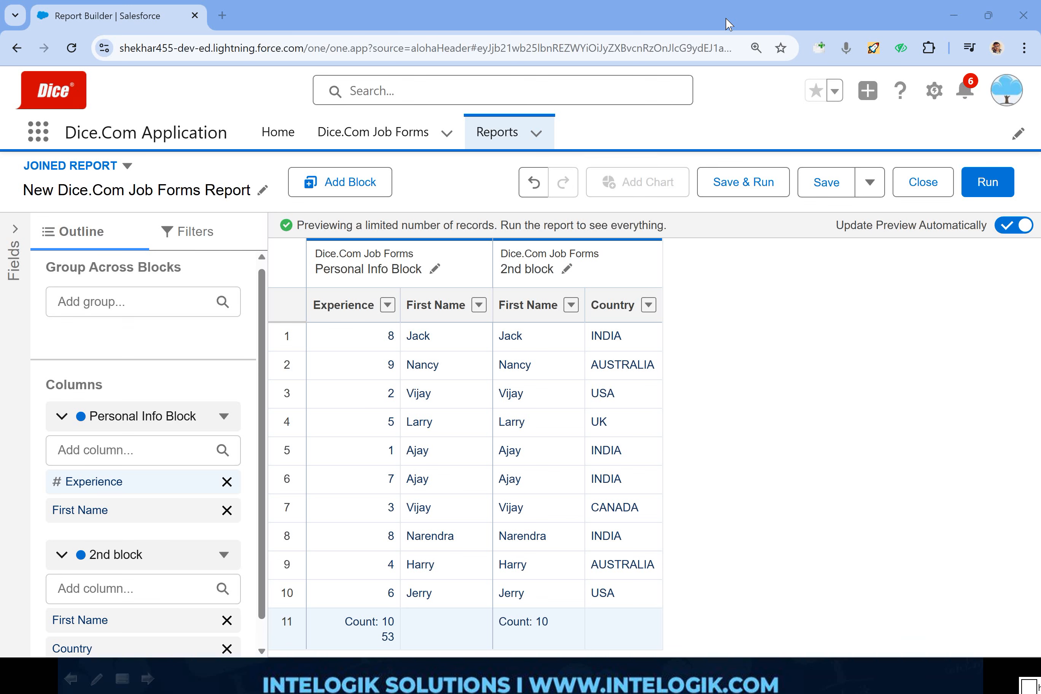
{"action": "left_click", "coordinate": [827, 182]}
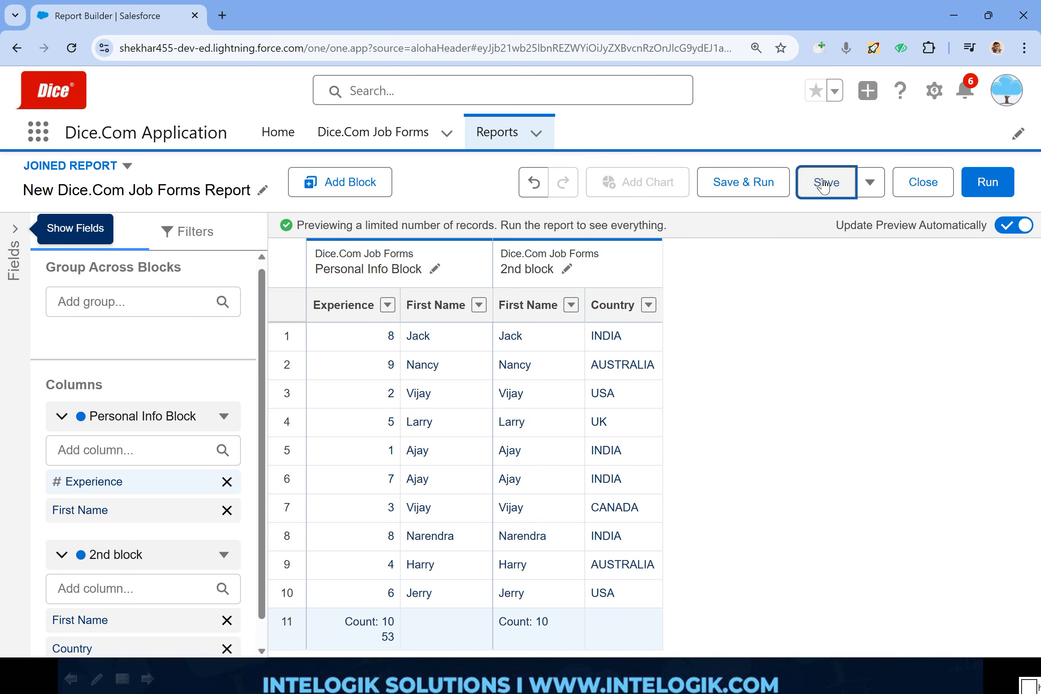
{"action": "scroll", "coordinate": [432, 410], "scroll_direction": "down", "scroll_amount": 3}
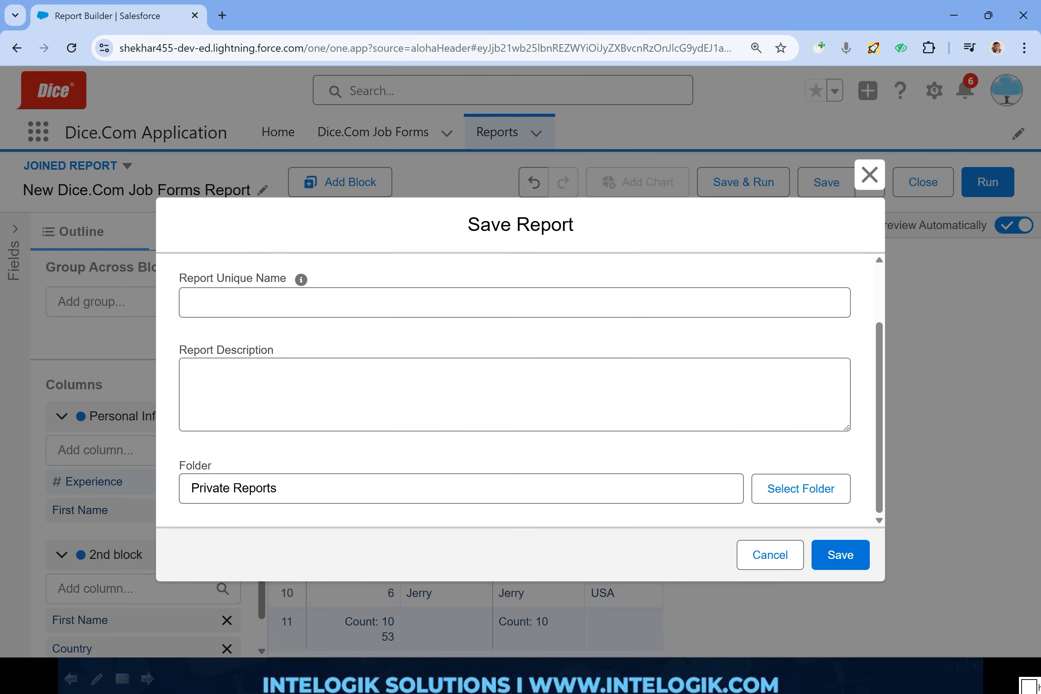
{"action": "left_click", "coordinate": [446, 485]}
{"action": "left_click", "coordinate": [771, 495]}
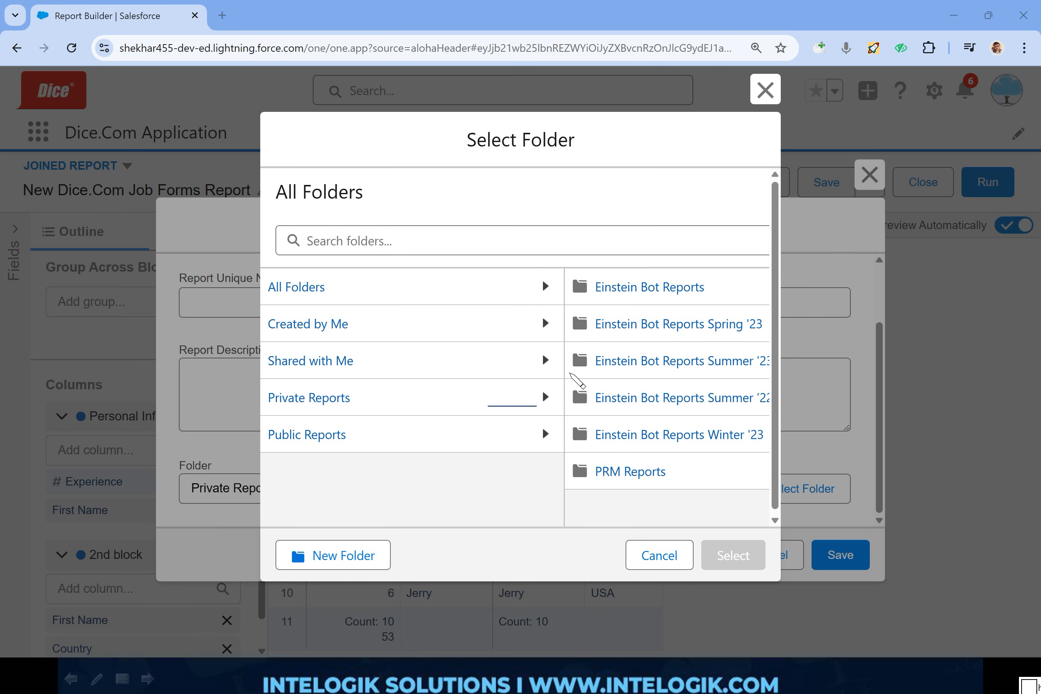
{"action": "mouse_move", "coordinate": [569, 371]}
{"action": "left_mouse_down"}
{"action": "mouse_move", "coordinate": [220, 378]}
{"action": "mouse_move", "coordinate": [393, 470]}
{"action": "mouse_move", "coordinate": [593, 372]}
{"action": "mouse_move", "coordinate": [540, 372]}
{"action": "left_mouse_up"}
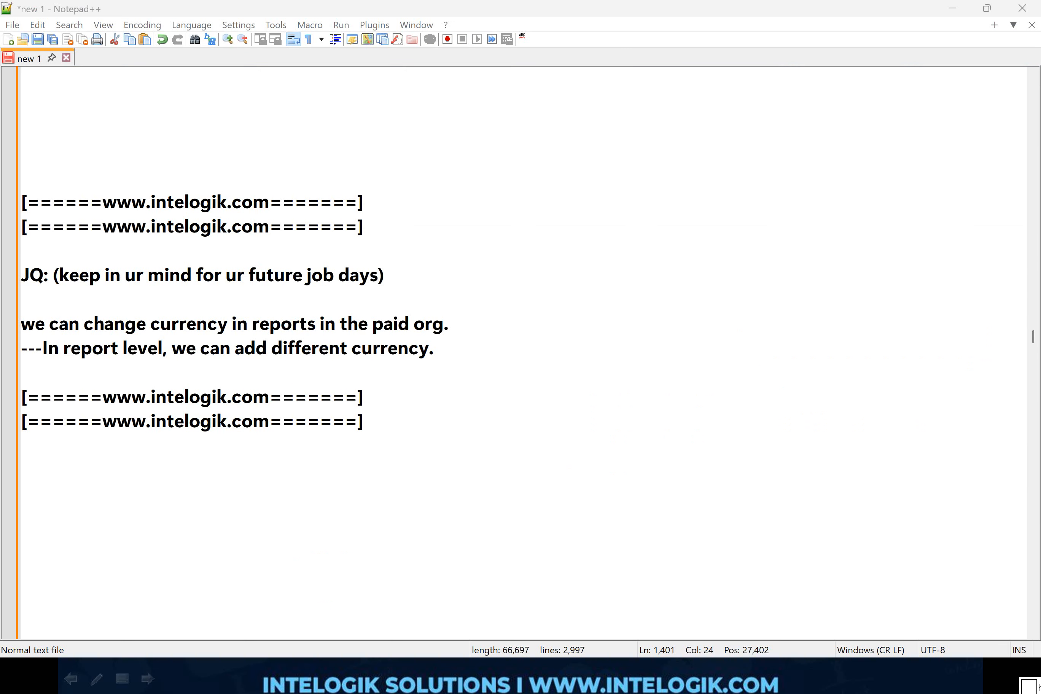
- Return from the Notepad++ notes to the Salesforce report and add the Salary expected column to the 2nd block
{"action": "left_click_drag", "start_coordinate": [134, 300], "coordinate": [4, 285]}
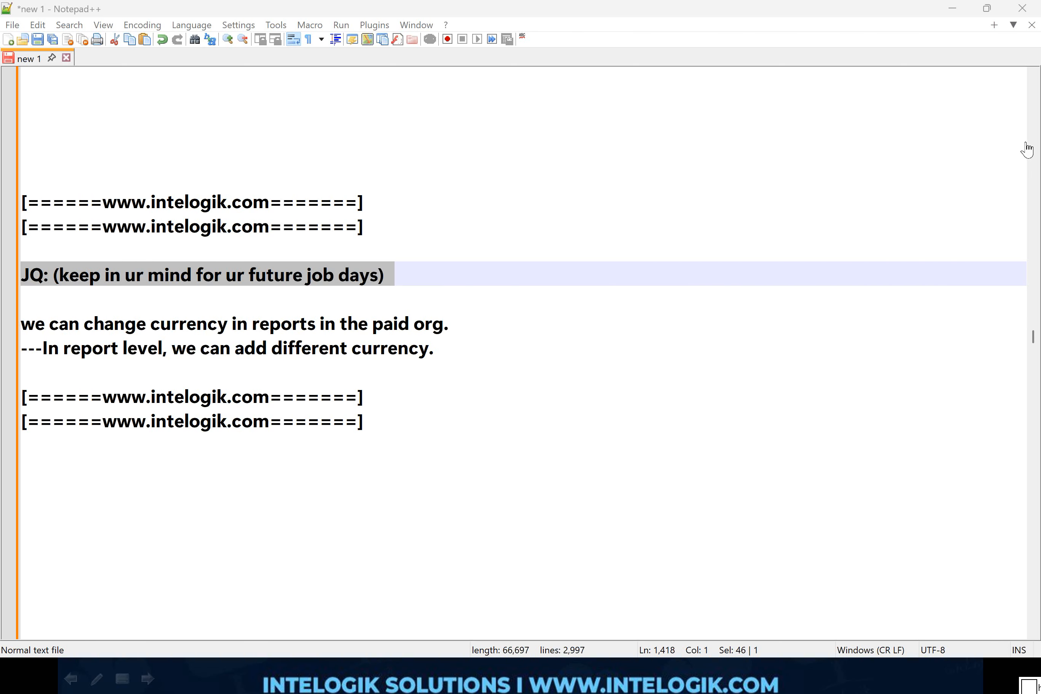
{"action": "key", "text": "alt+Tab"}
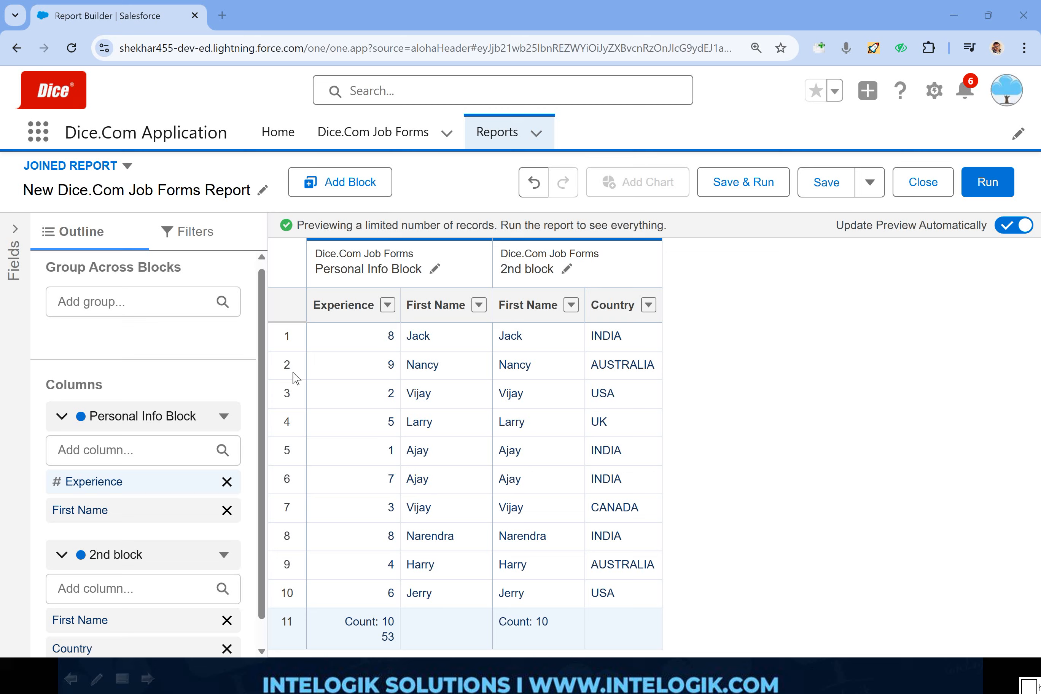
{"action": "scroll", "coordinate": [179, 425], "scroll_direction": "down", "scroll_amount": 1}
{"action": "left_click", "coordinate": [128, 560]}
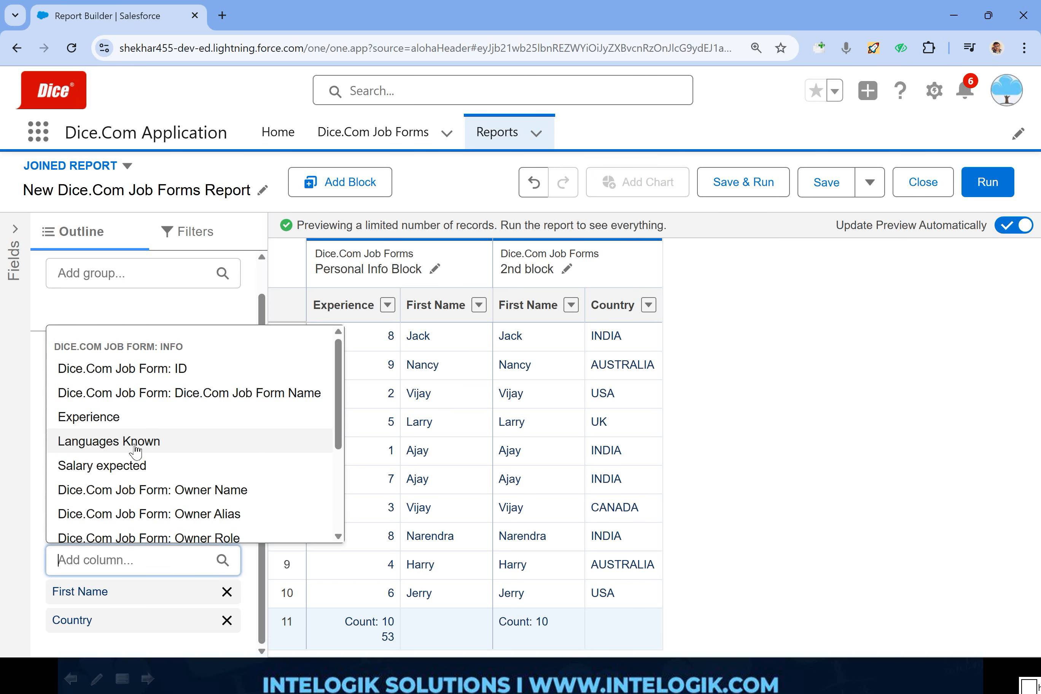
{"action": "left_click", "coordinate": [145, 468]}
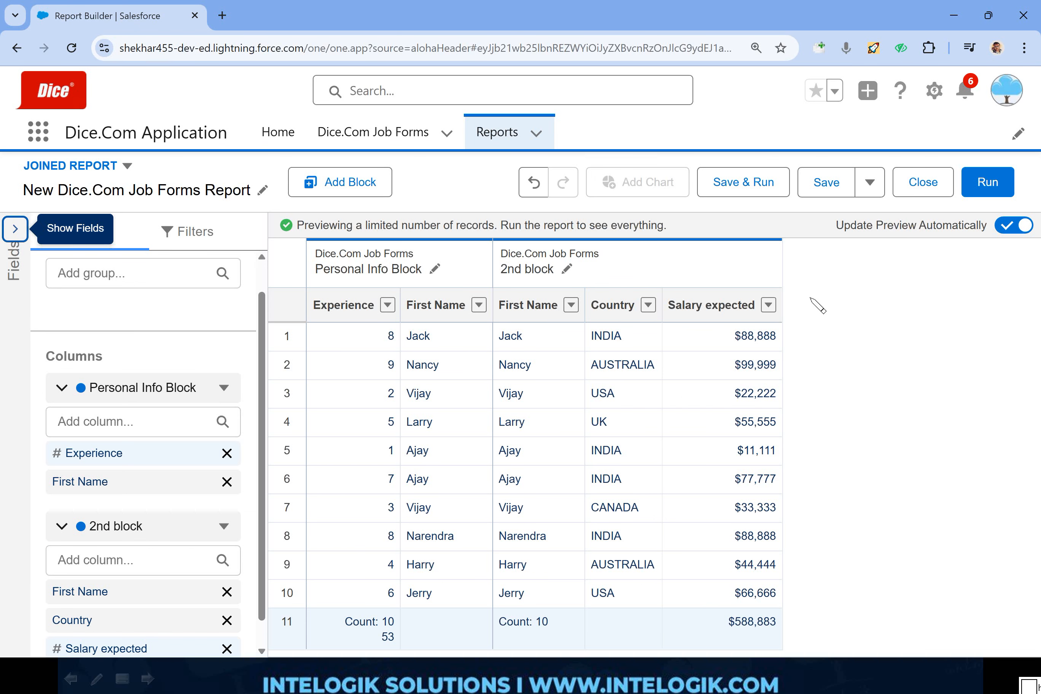
- Examine the currency values in the 2nd block's Salary expected column, then switch to the notes in Notepad++
{"action": "left_click_drag", "start_coordinate": [811, 296], "coordinate": [675, 327]}
{"action": "mouse_move", "coordinate": [684, 430]}
{"action": "left_mouse_down"}
{"action": "mouse_move", "coordinate": [819, 305]}
{"action": "mouse_move", "coordinate": [767, 290]}
{"action": "left_mouse_up"}
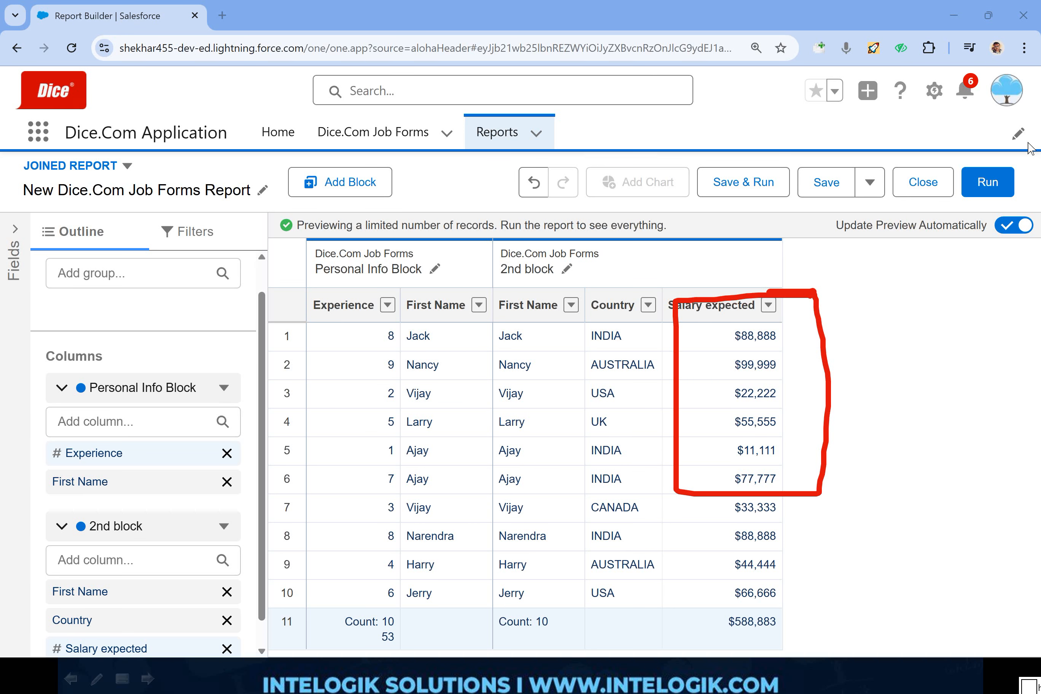
{"action": "key", "text": "alt+Tab"}
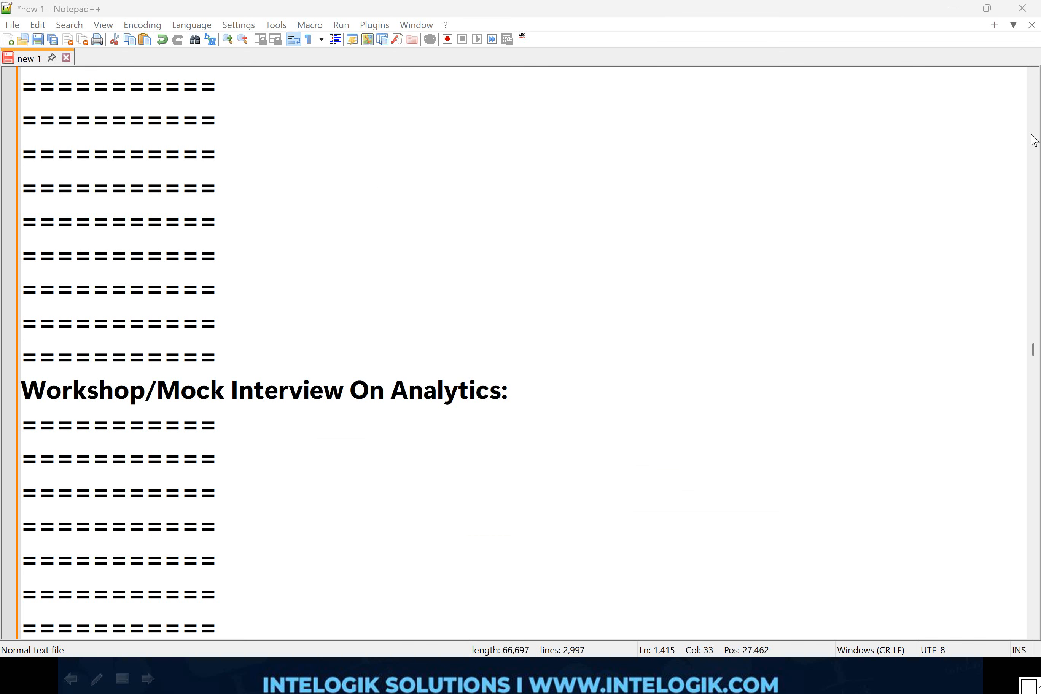